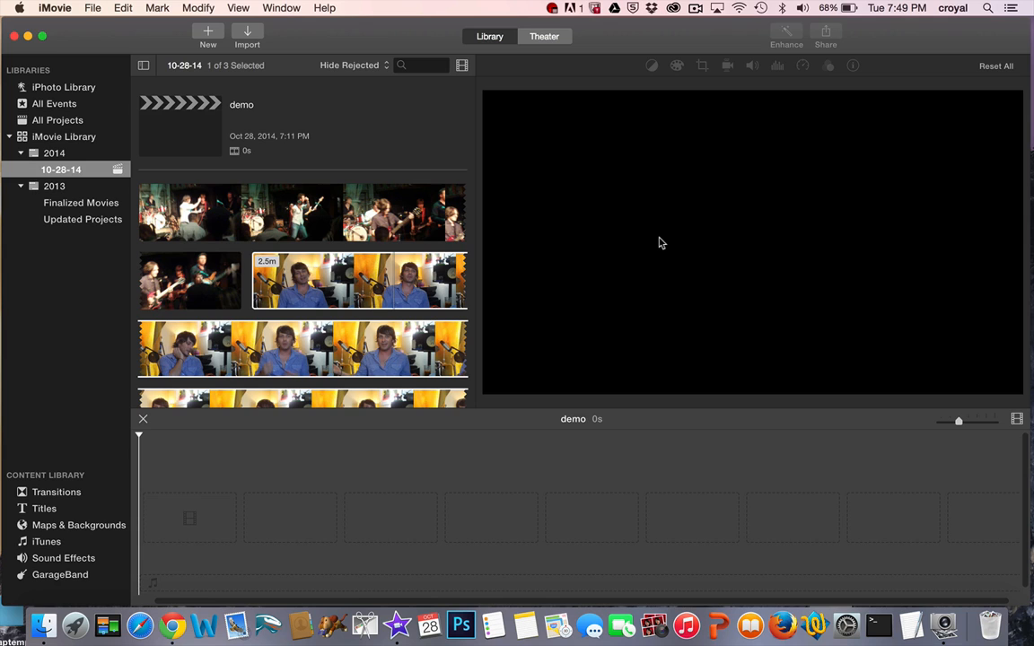
Launch Image Capture from the Applications folder to check for connected cameras or devices.
click(45, 626)
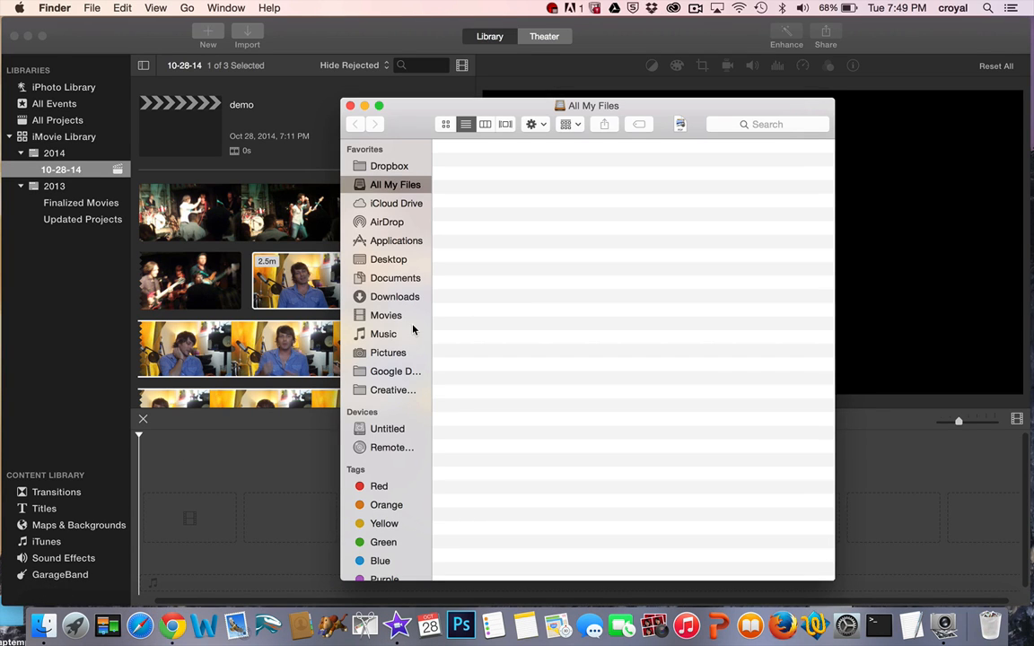
click(396, 240)
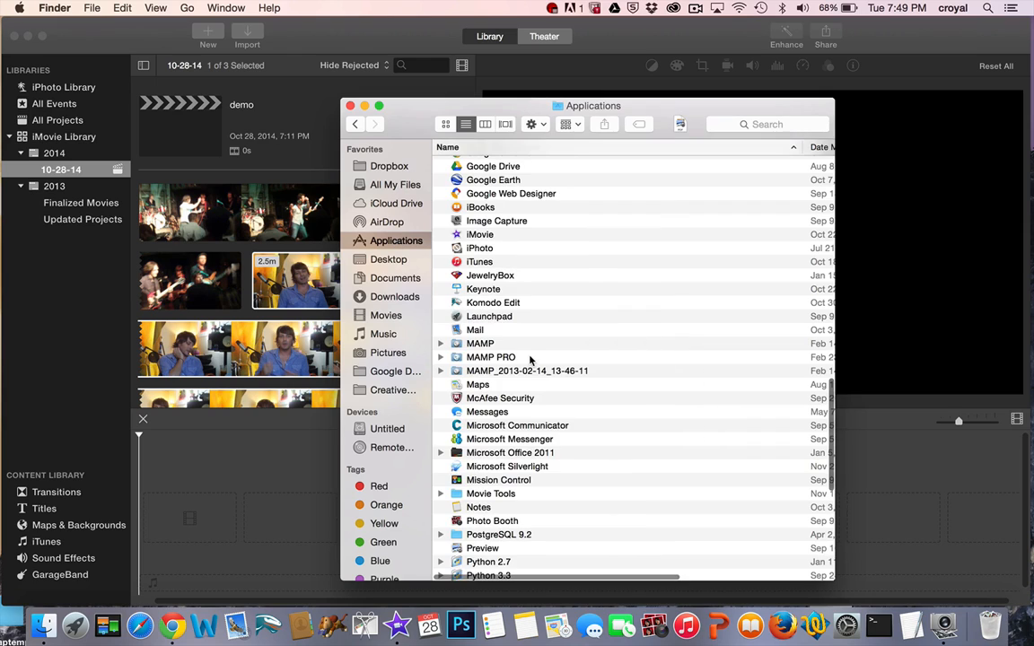
double_click(492, 221)
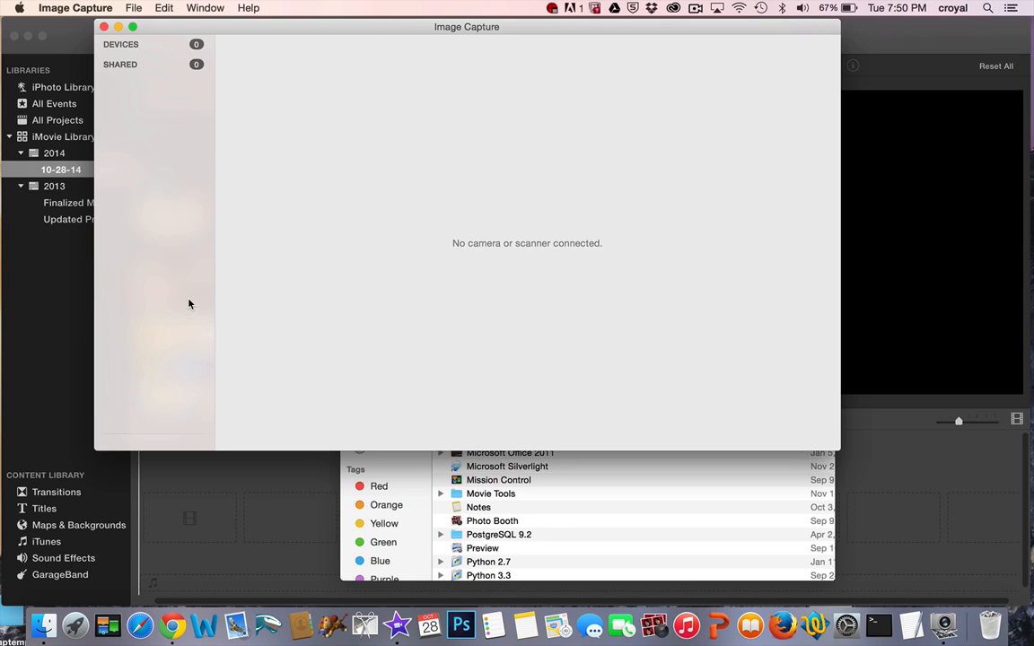
Quit Image Capture and close the Applications folder window.
click(93, 8)
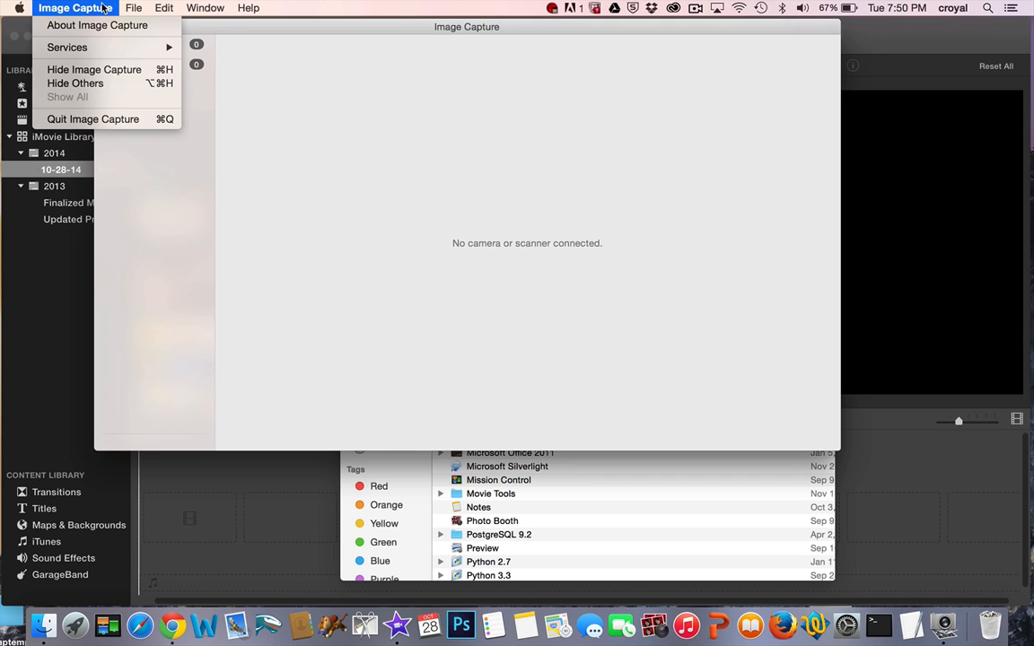
click(102, 125)
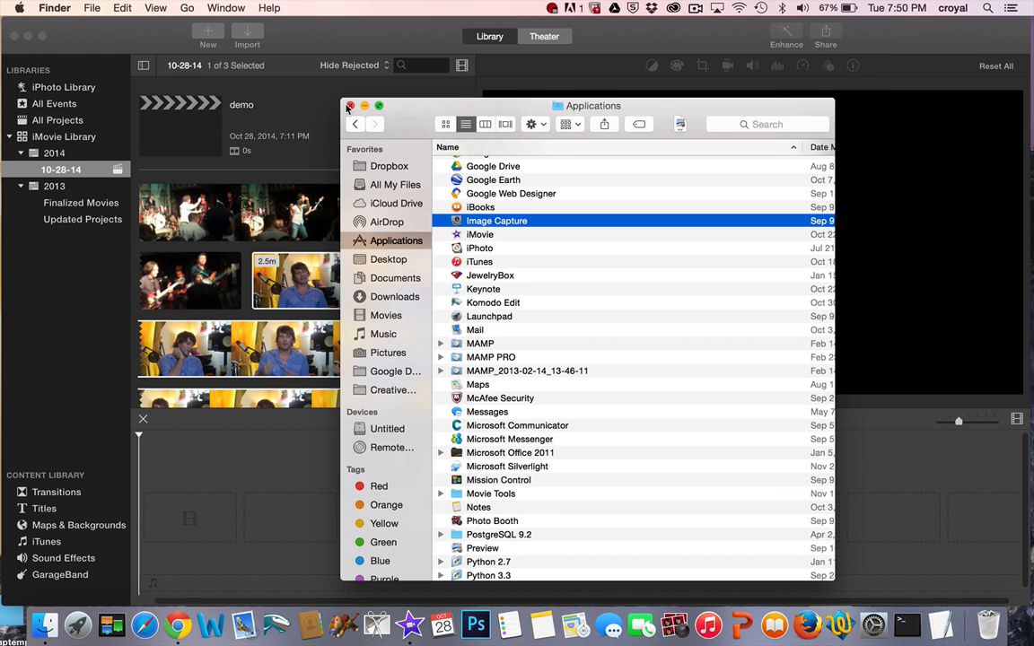
click(350, 106)
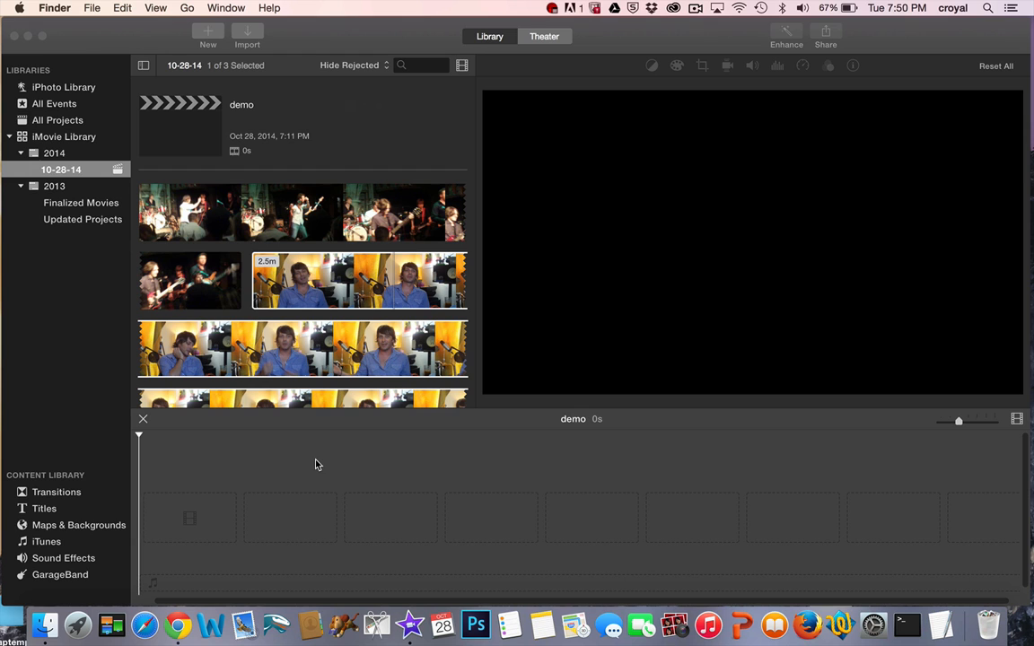
Switch back to iMovie and view the media import window, closing it without importing anything.
click(249, 37)
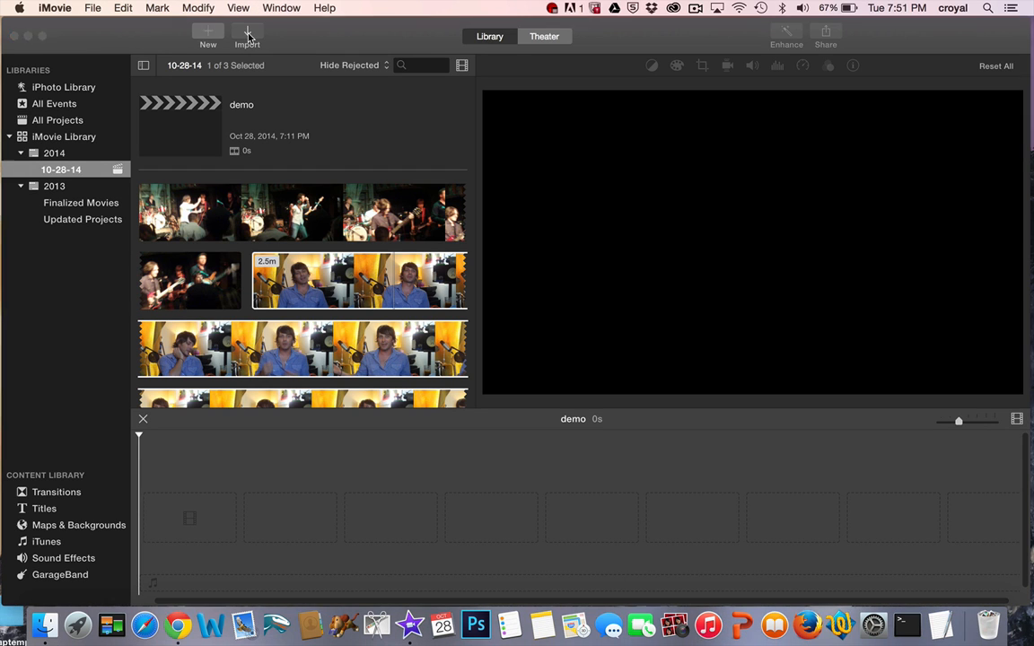
click(249, 37)
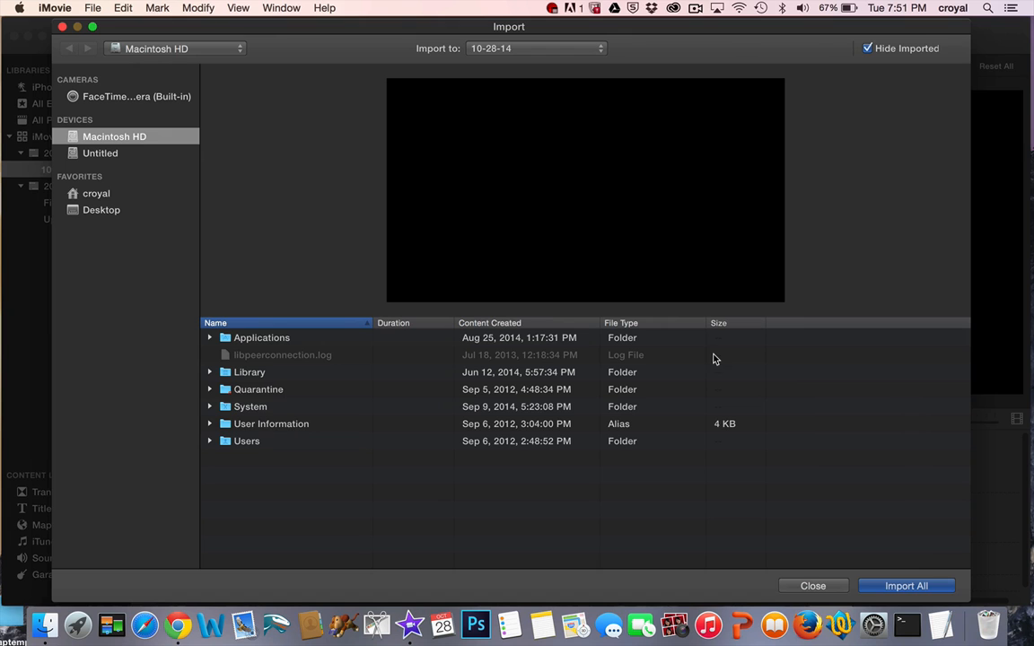
click(811, 585)
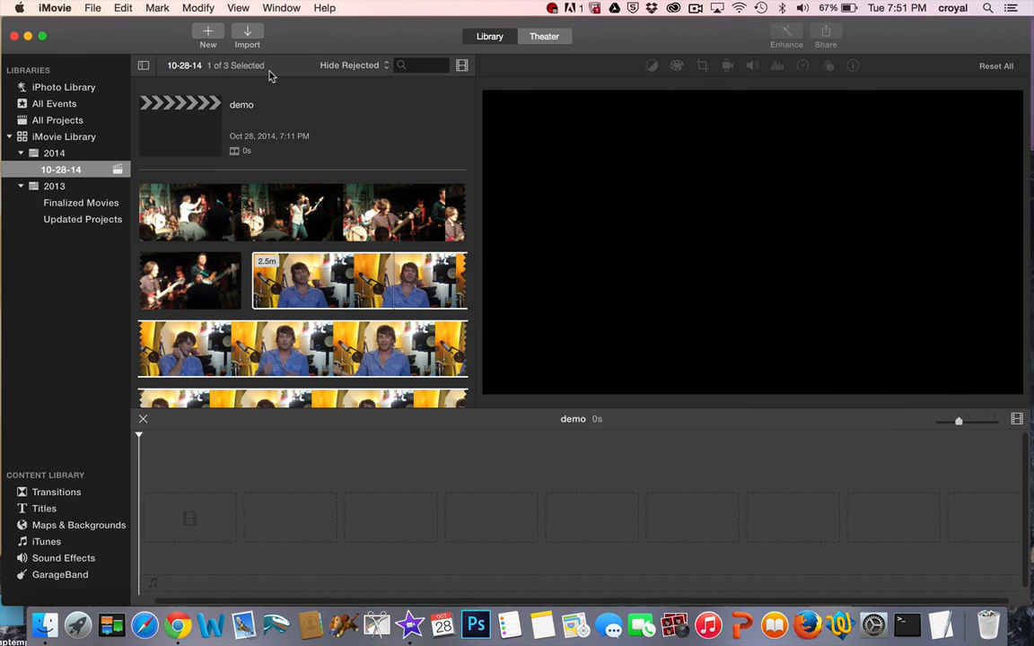
Start a media import and browse to the Documents folder in the home folder.
click(93, 8)
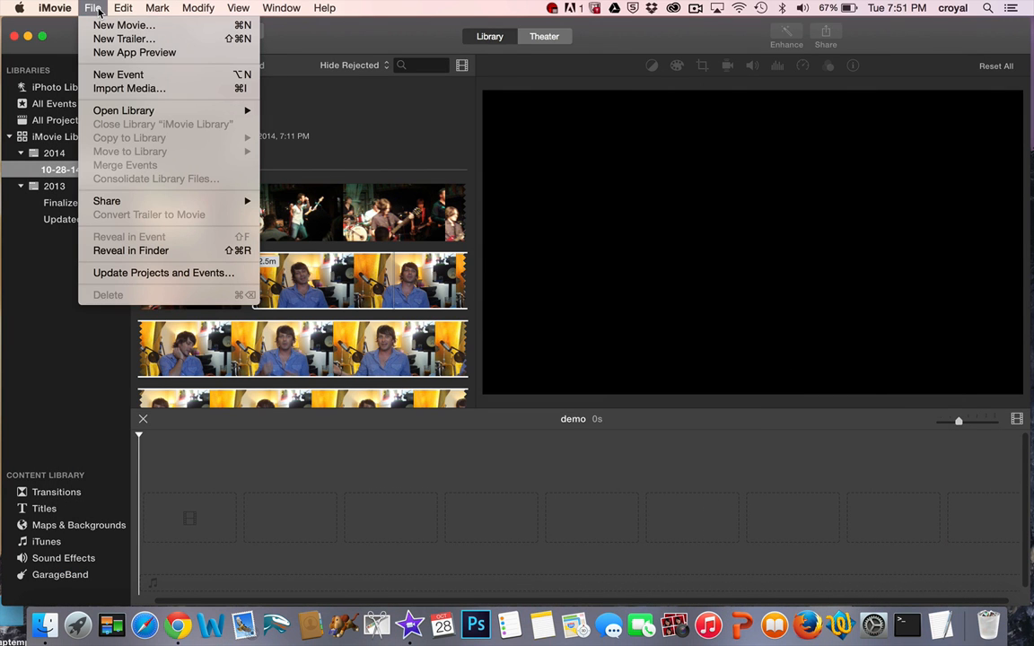
click(117, 89)
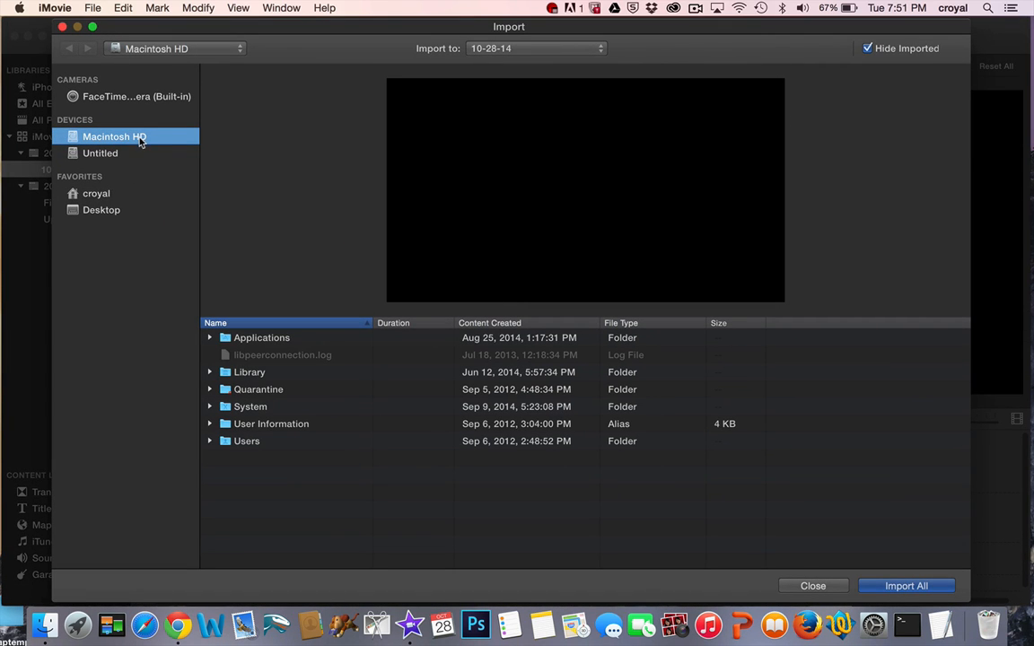
click(100, 199)
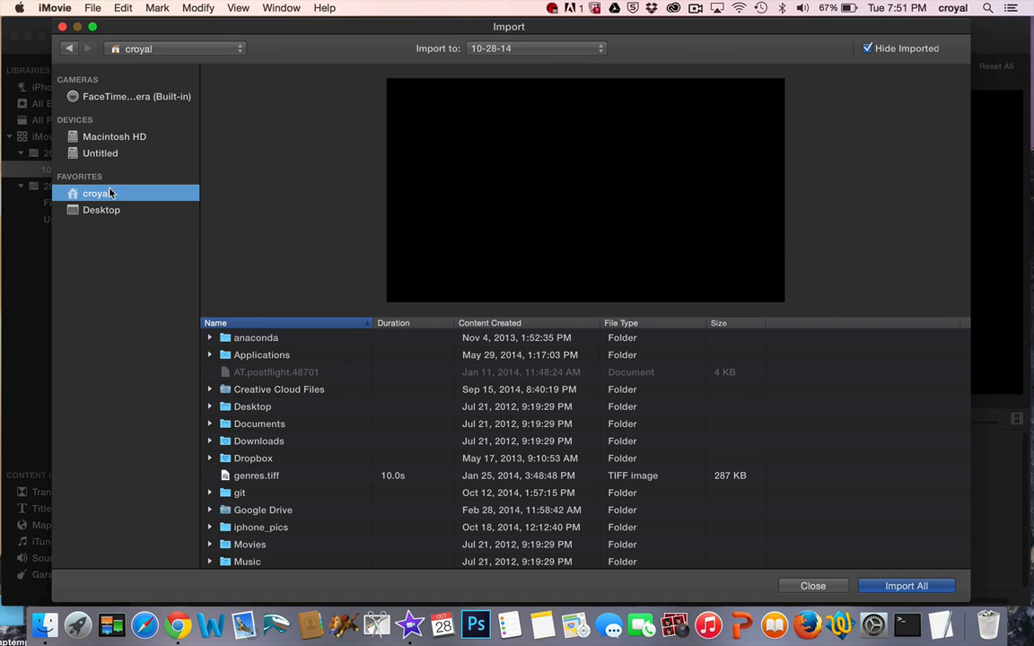
double_click(262, 426)
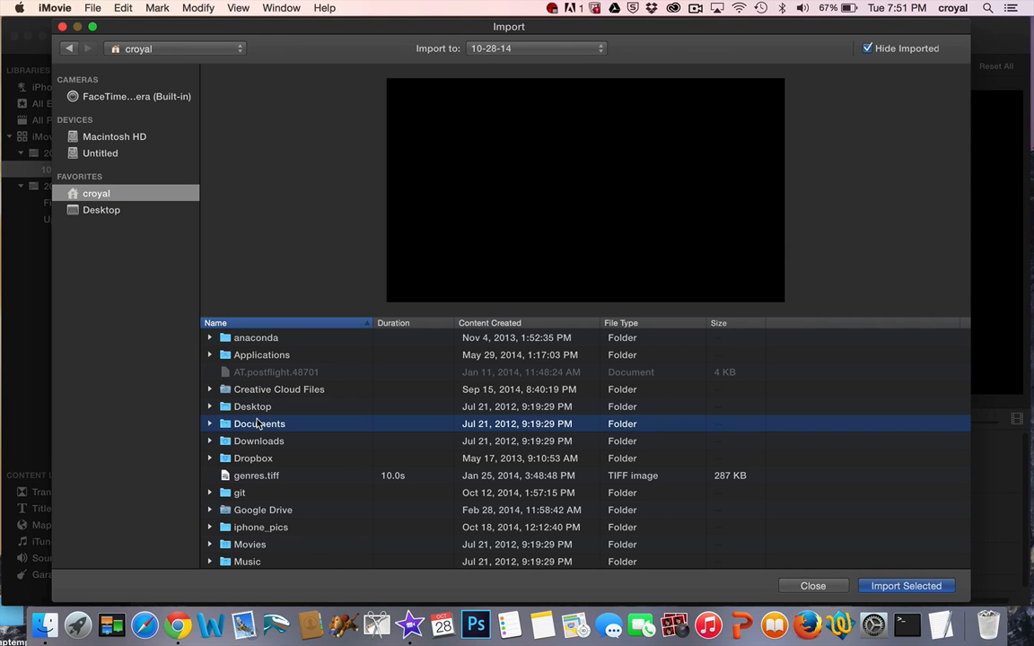
Find the goudie folder inside Documents and open it to list its video files.
scroll(300, 454, down, 15)
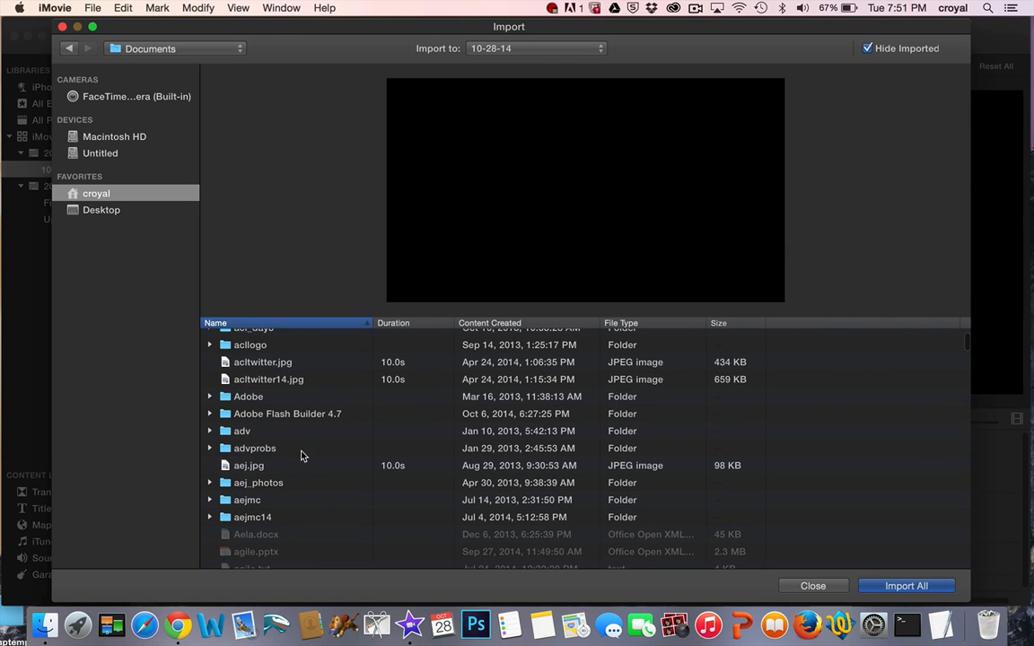
scroll(301, 456, down, 10)
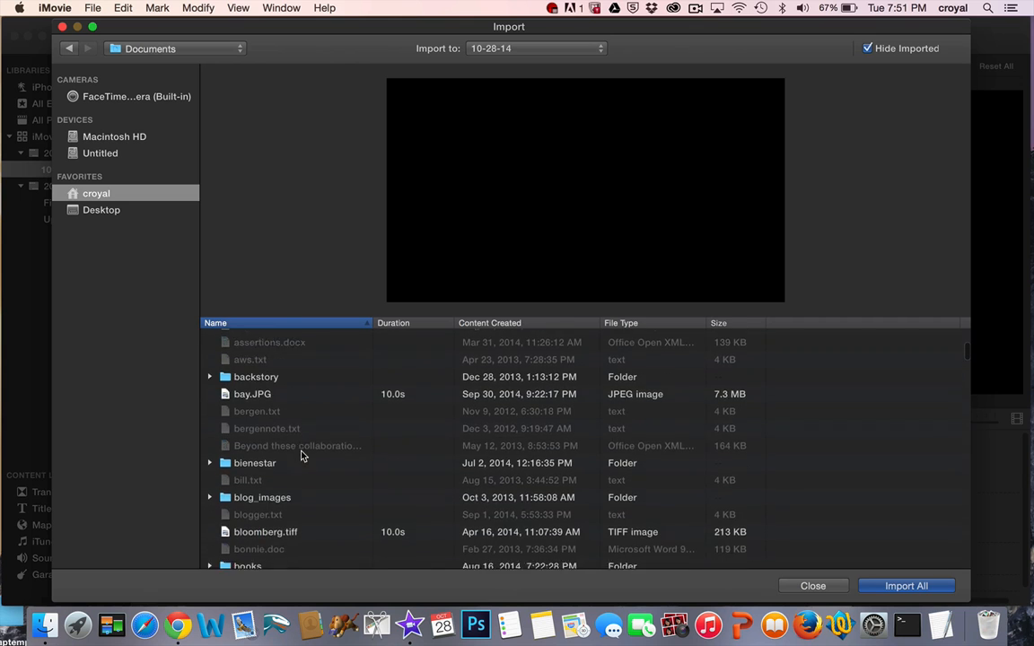
scroll(301, 455, down, 10)
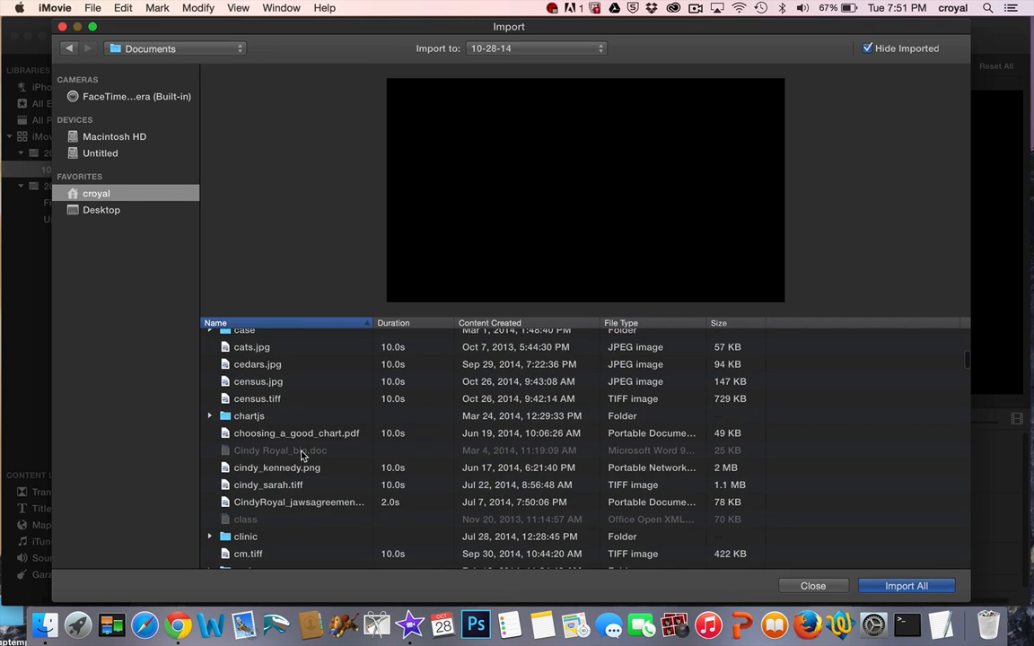
scroll(302, 456, down, 10)
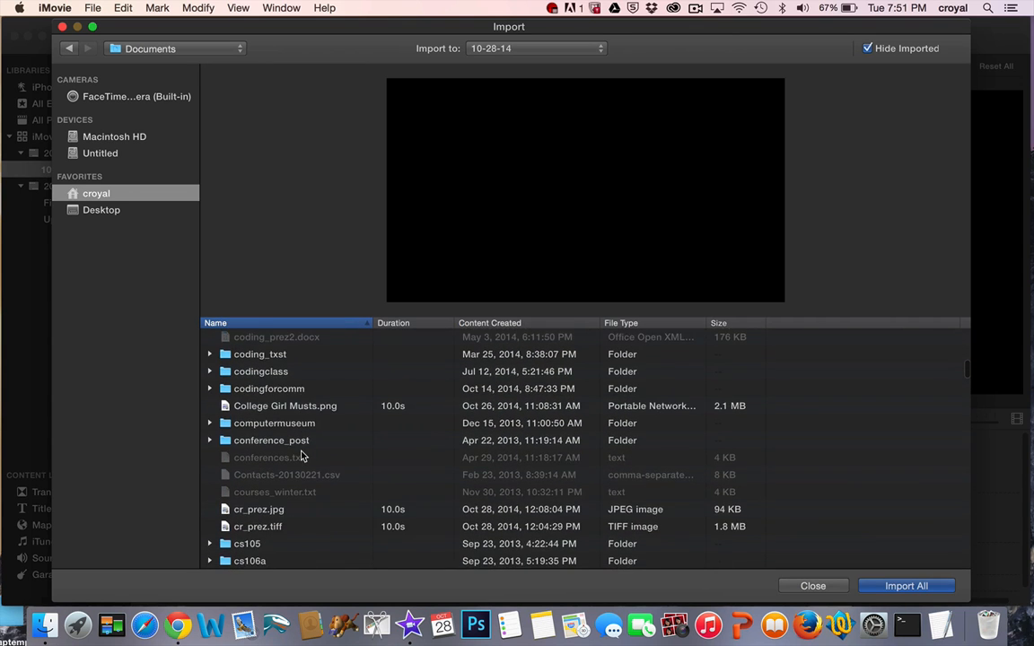
scroll(302, 456, down, 10)
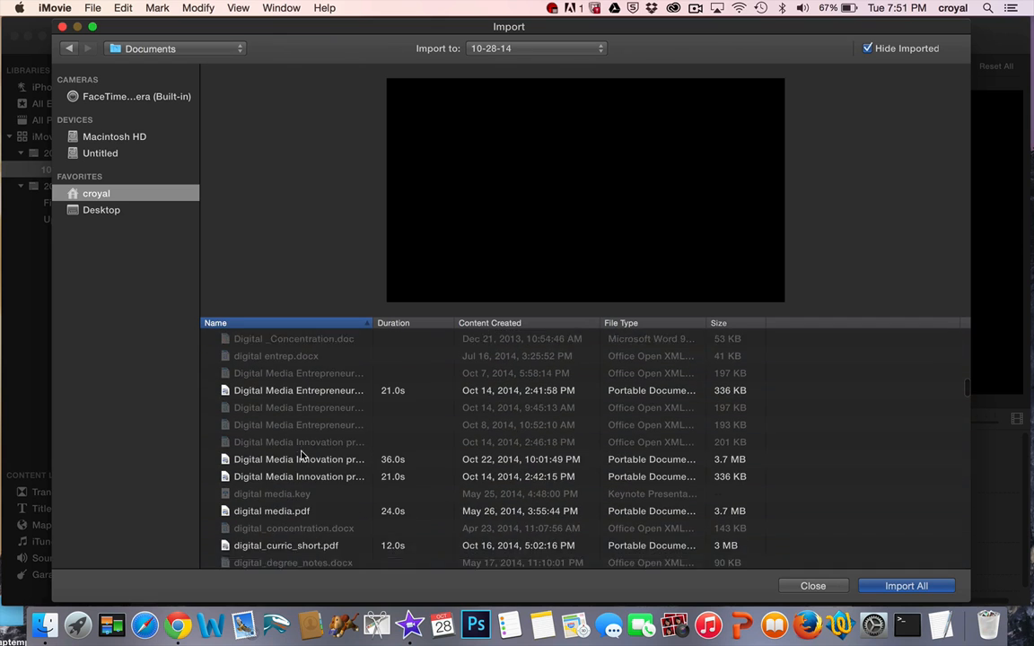
scroll(302, 463, down, 10)
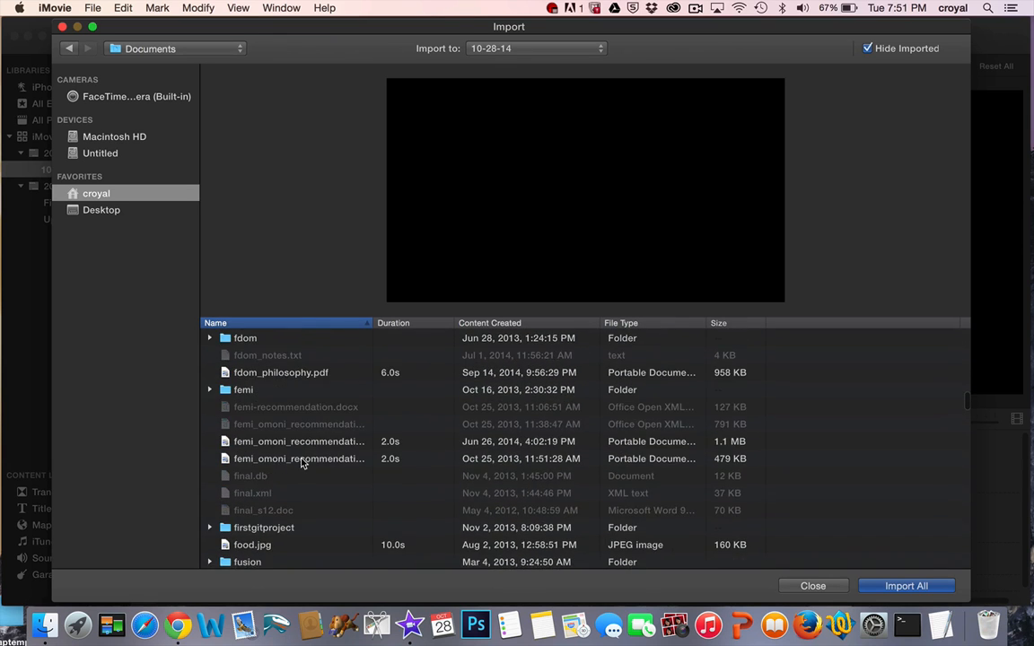
scroll(303, 462, down, 5)
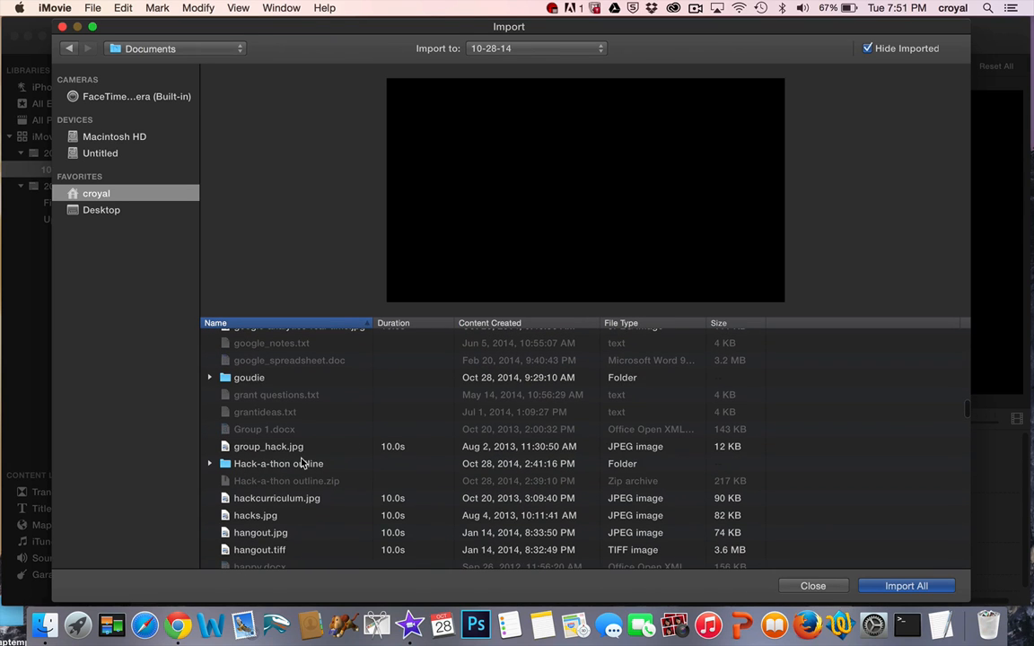
click(256, 378)
double_click(256, 378)
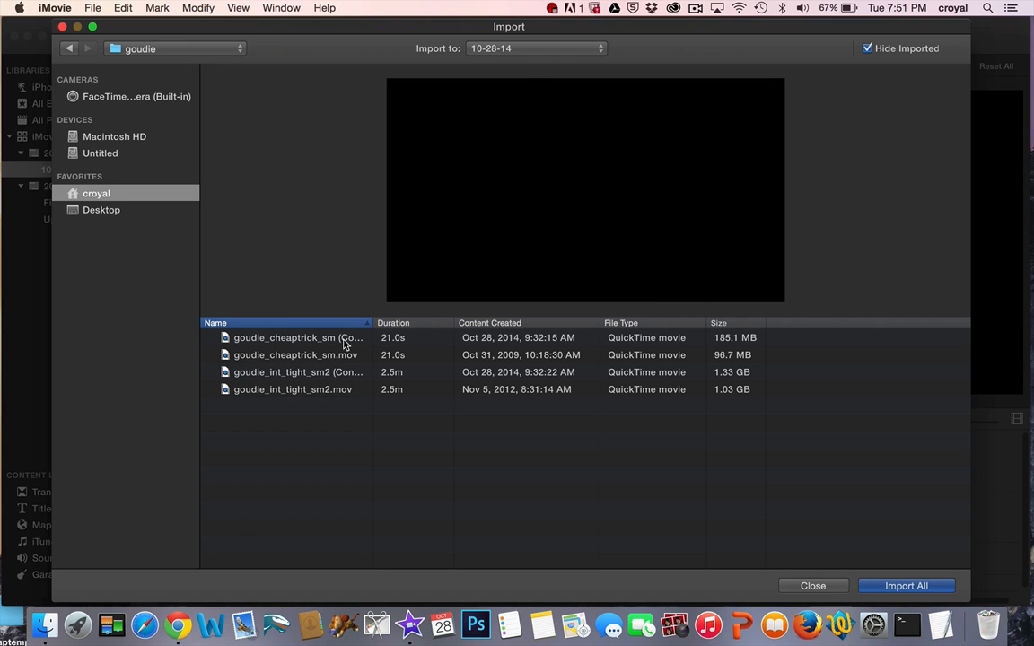
Select goudie_cheaptrick_sm.mov and goudie_int_tight_sm2.mov as import candidates, closing the import window without importing them.
click(312, 338)
super+click(340, 372)
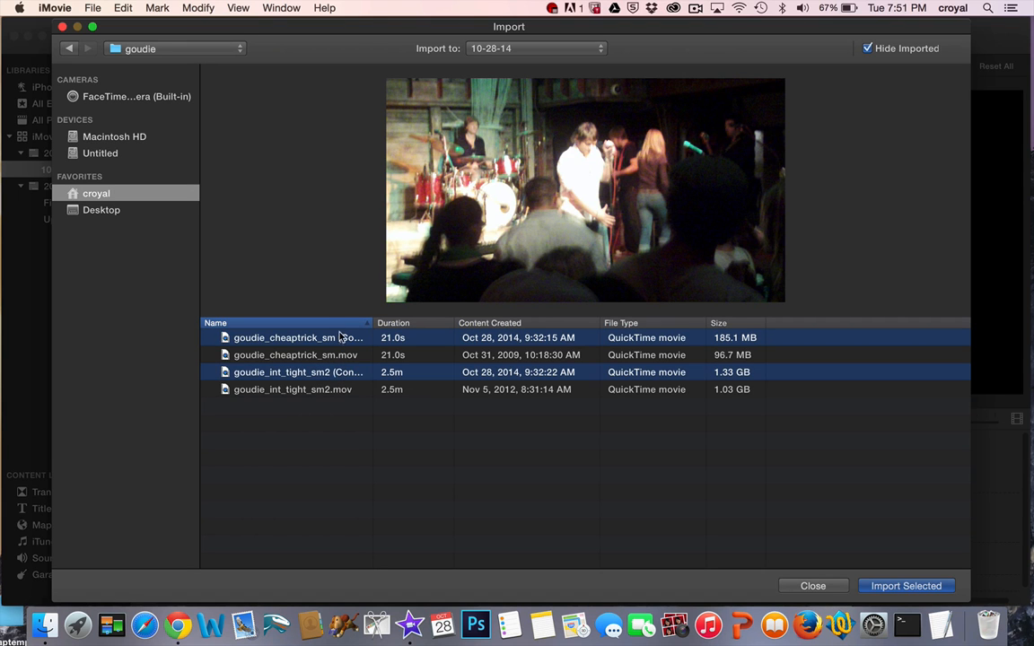
super+click(341, 337)
super+click(338, 372)
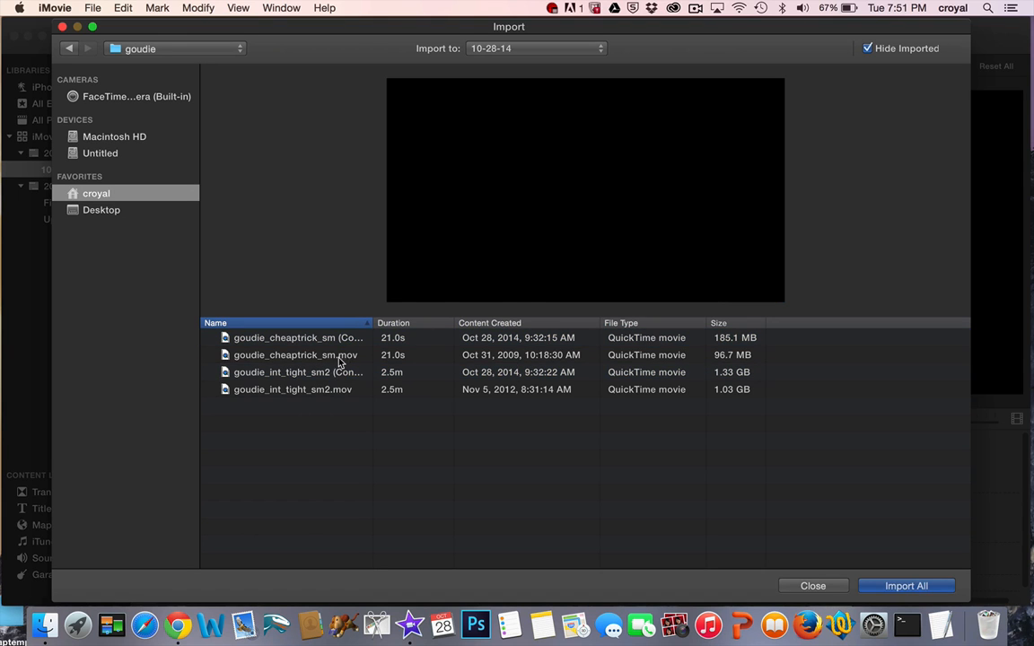
click(339, 355)
super+click(336, 391)
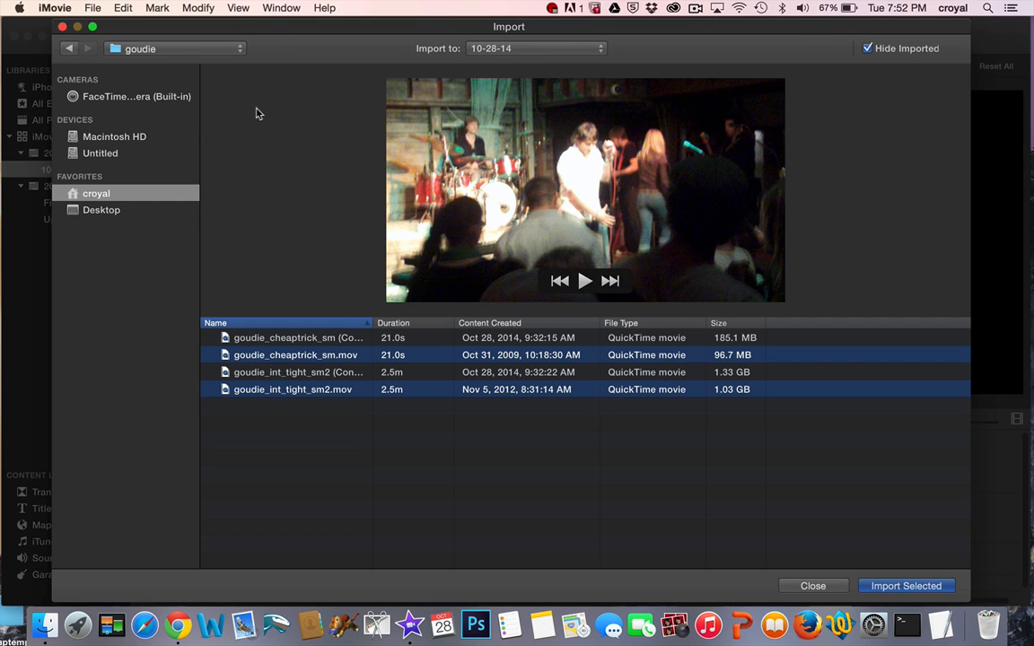
click(62, 26)
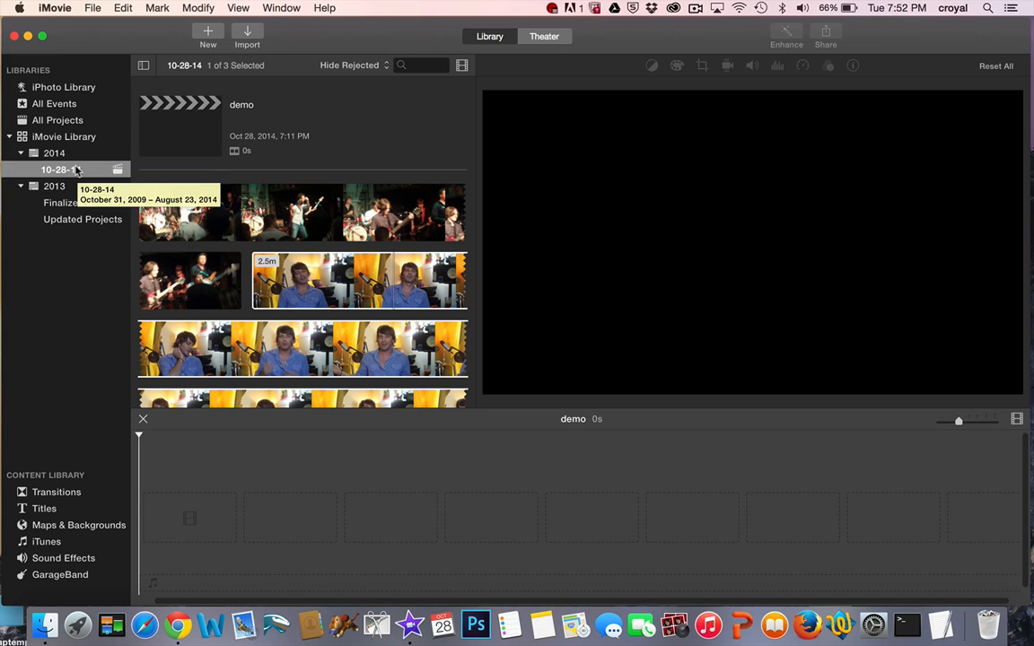
Reopen the media import window to view the destination event choices, closing it with 10-28-14 kept as the destination.
click(247, 38)
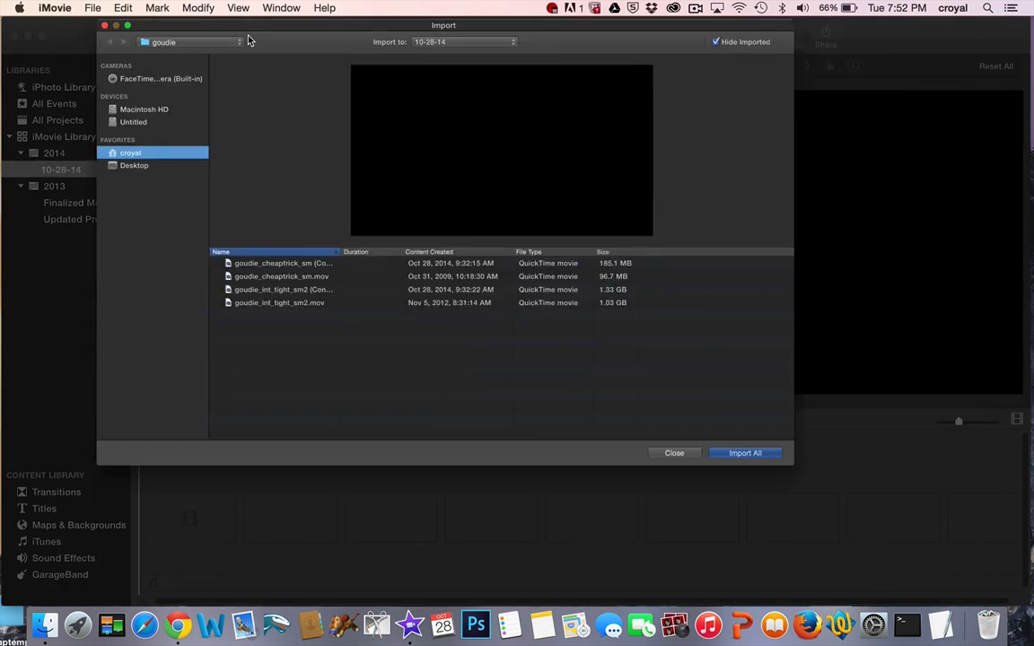
click(529, 52)
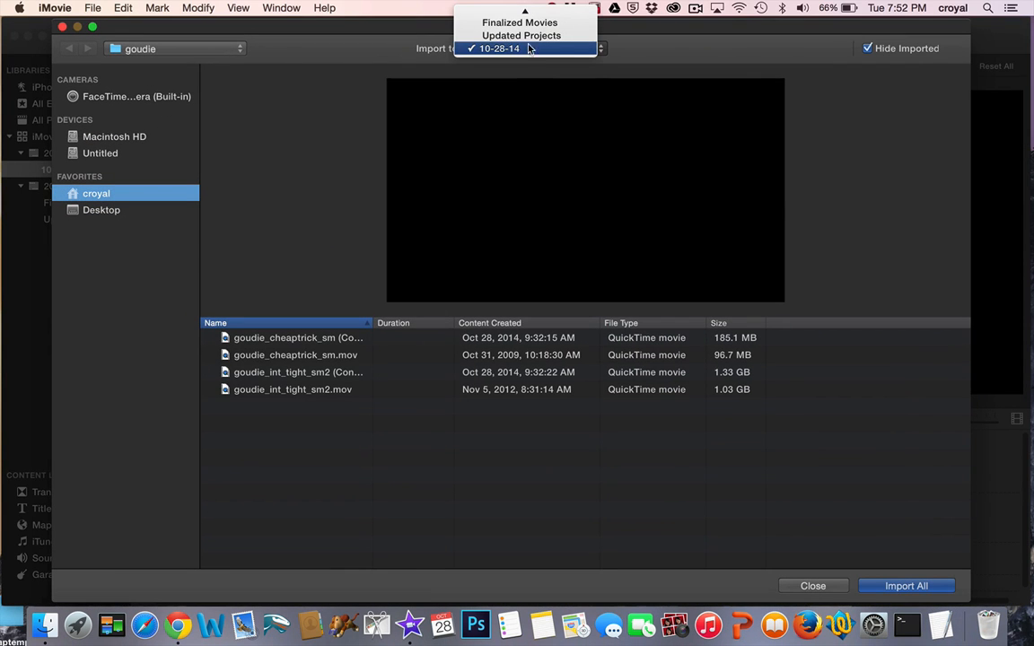
mouse_move(526, 9)
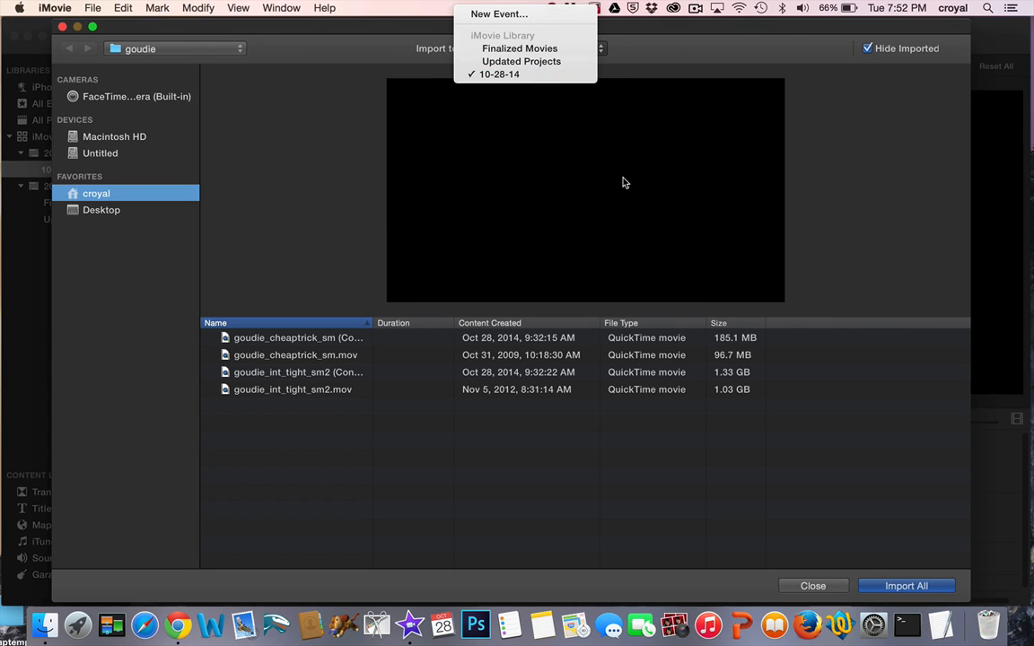
click(819, 585)
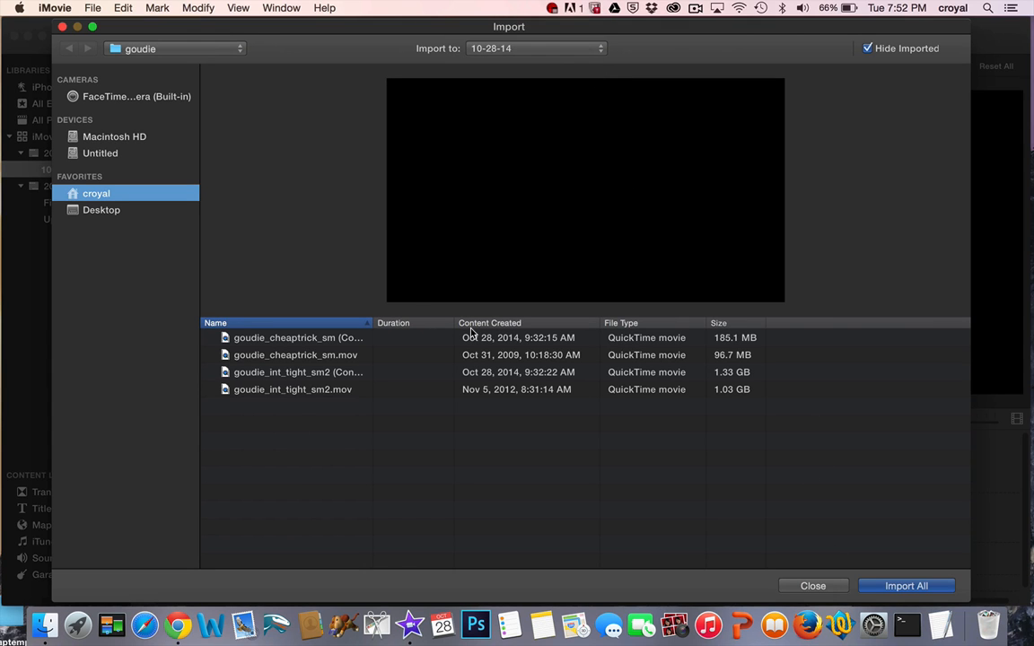
click(812, 585)
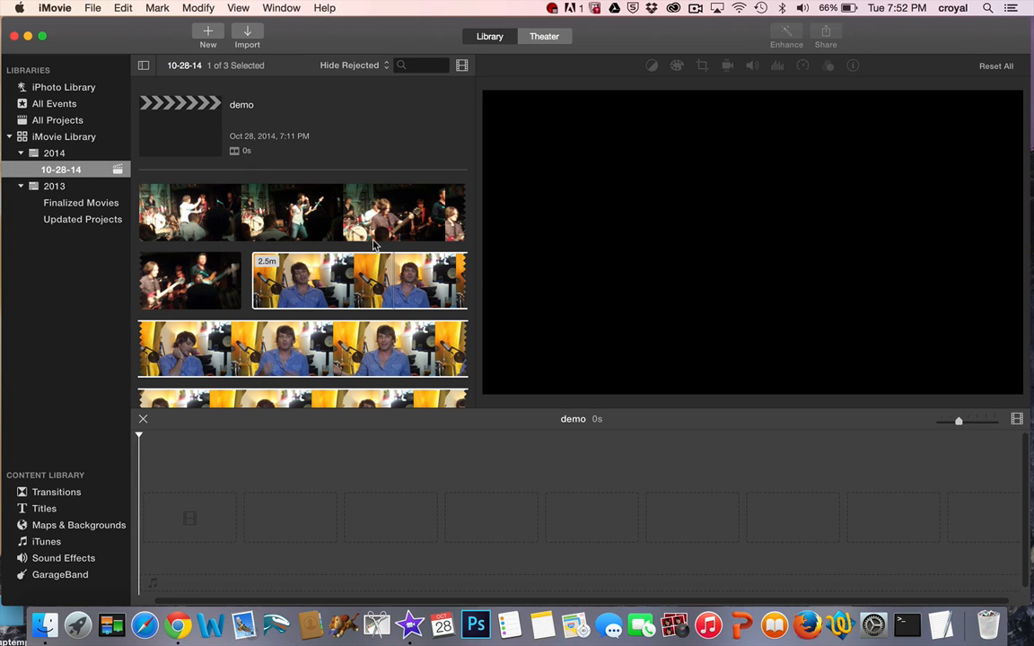
Select the interview clip in the 10-28-14 event and clear the selection again.
click(310, 273)
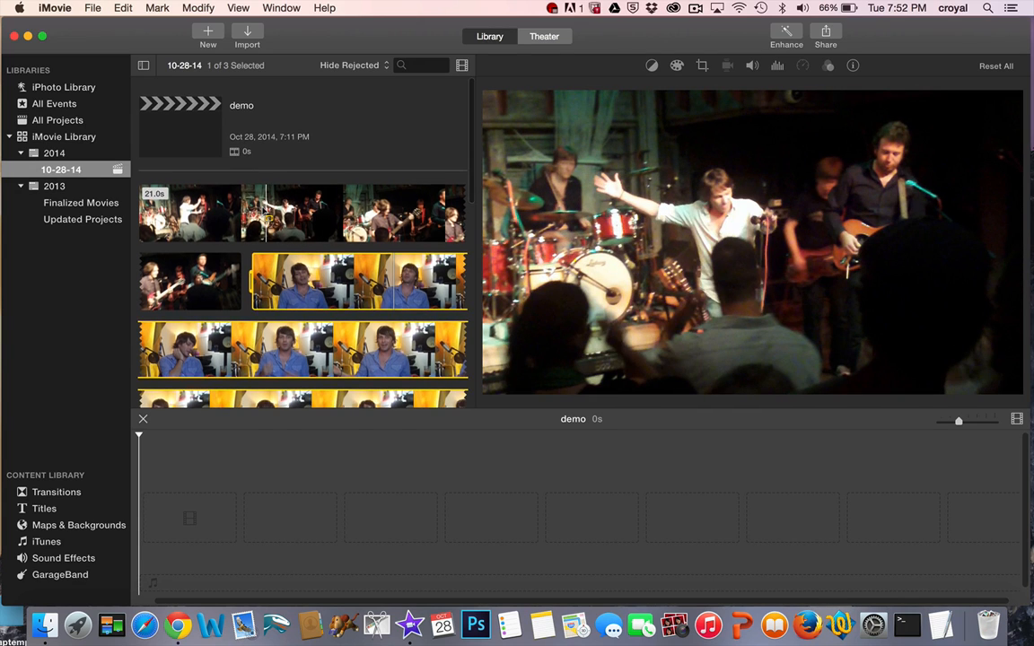
key(super+shift+a)
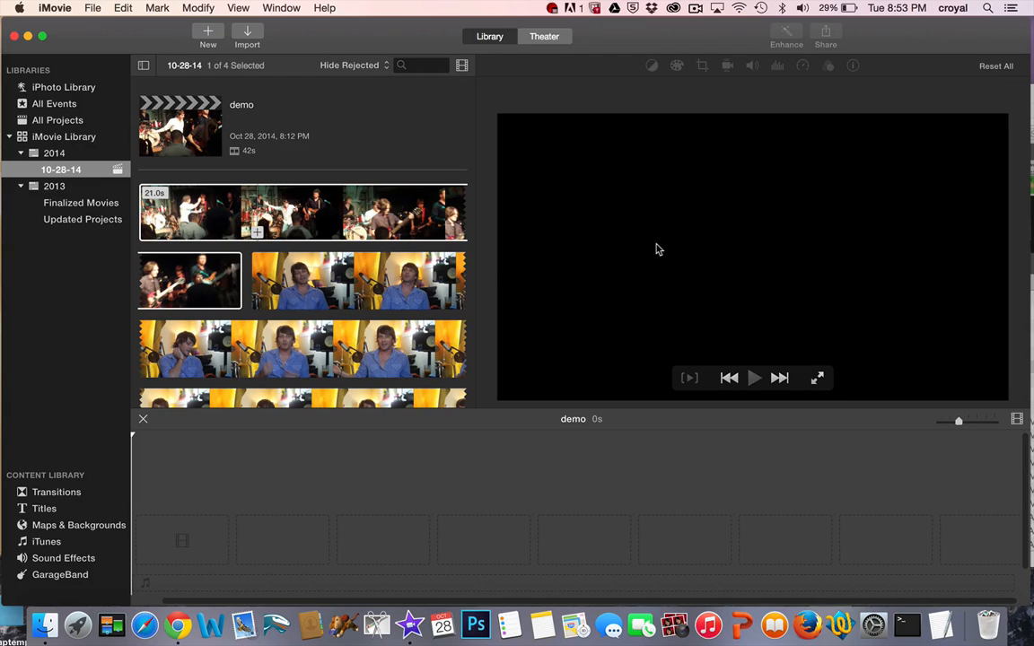
View the available themes for a new movie and cancel without creating one.
click(93, 8)
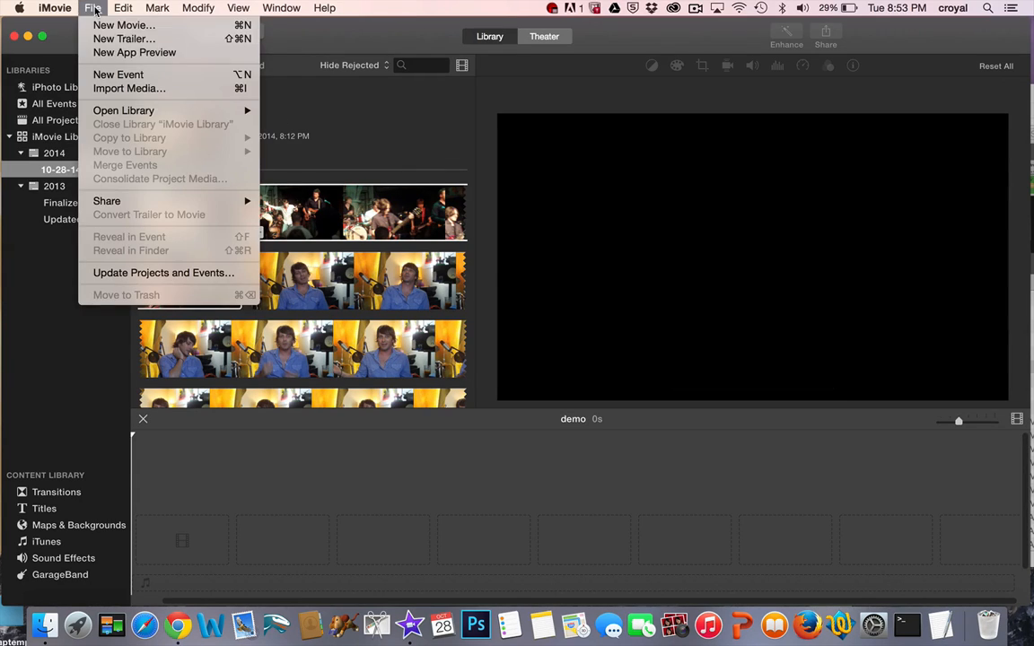
click(105, 27)
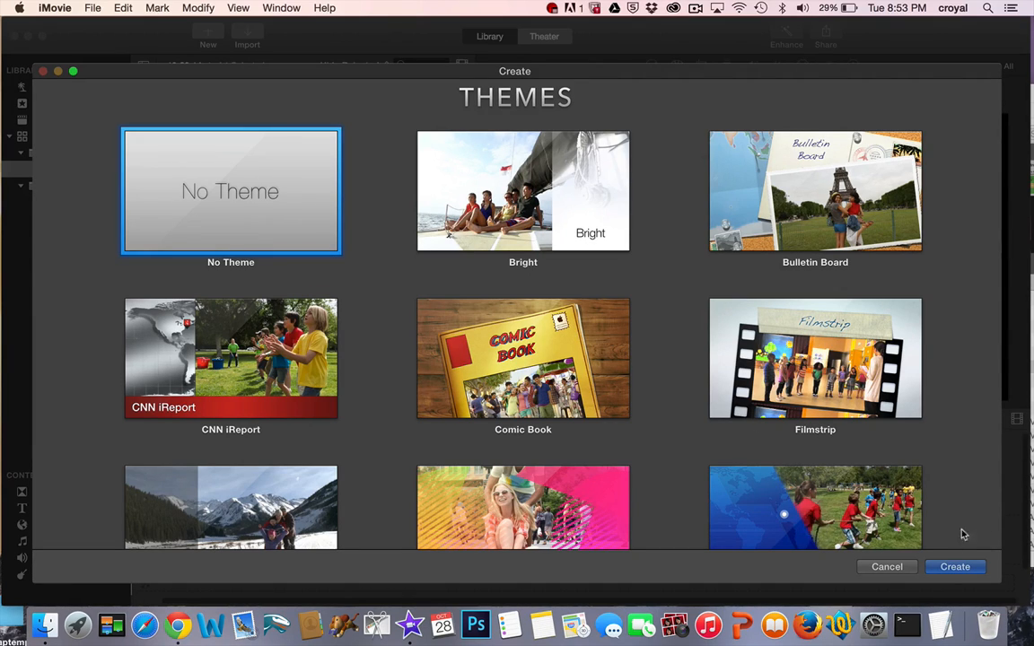
click(886, 567)
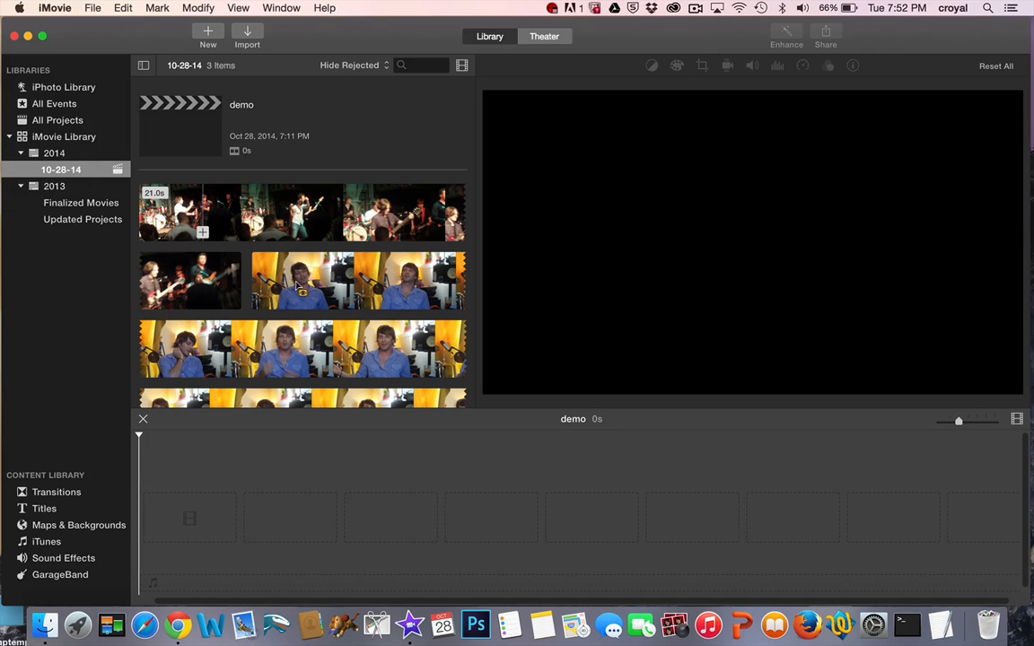
Add the whole interview clip from the 10-28-14 event to the demo project's timeline.
click(299, 285)
click(299, 285)
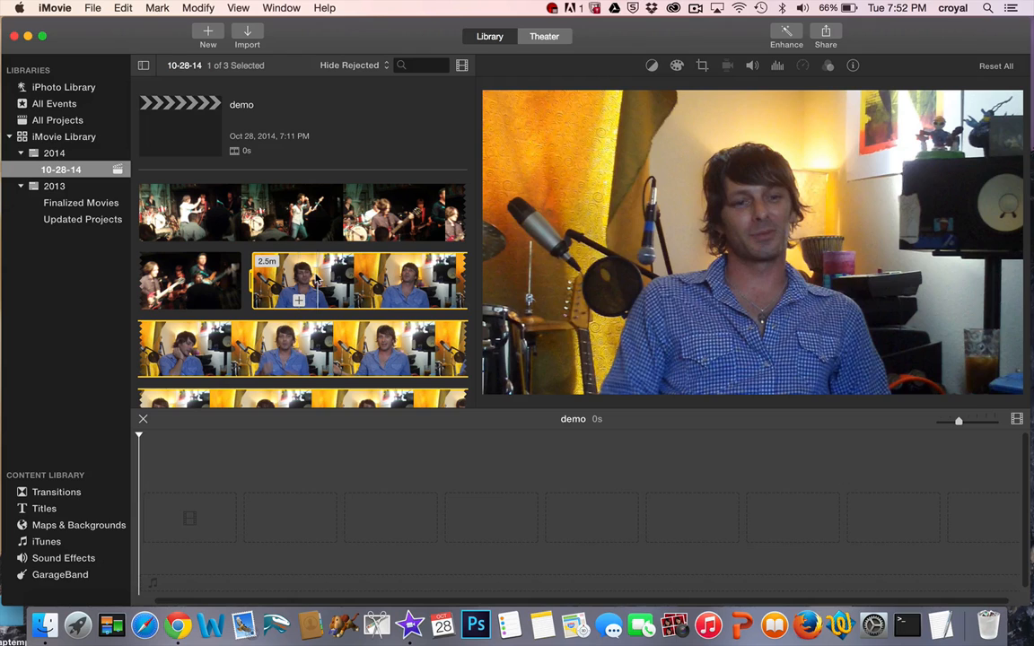
drag(299, 285, 189, 465)
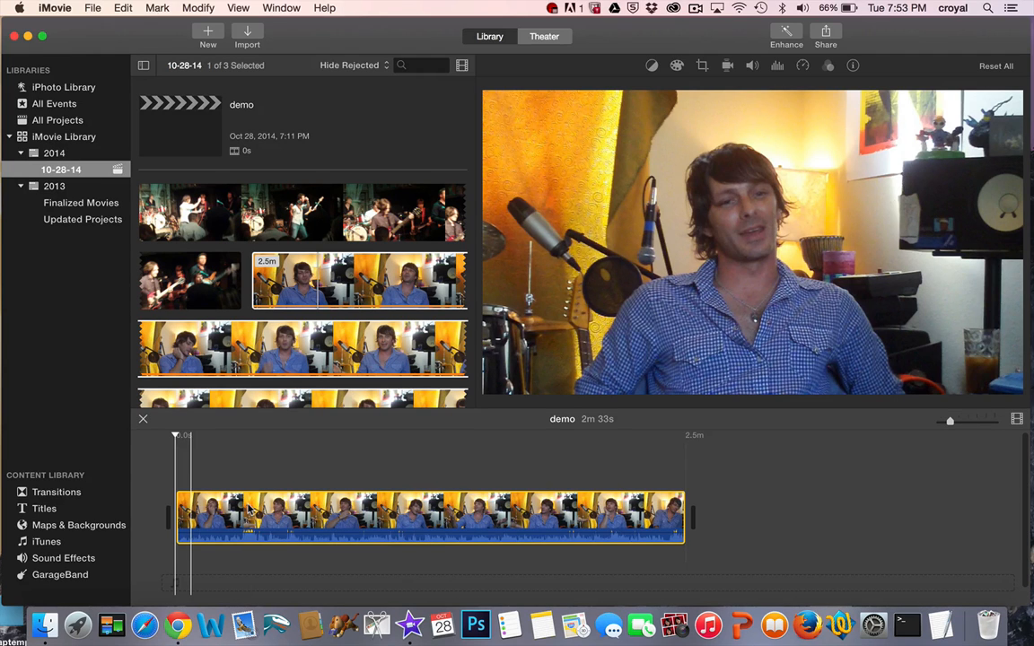
Play the interview clip to find its starting point and trim its beginning, shortening the project to about 2m 7s.
key(space)
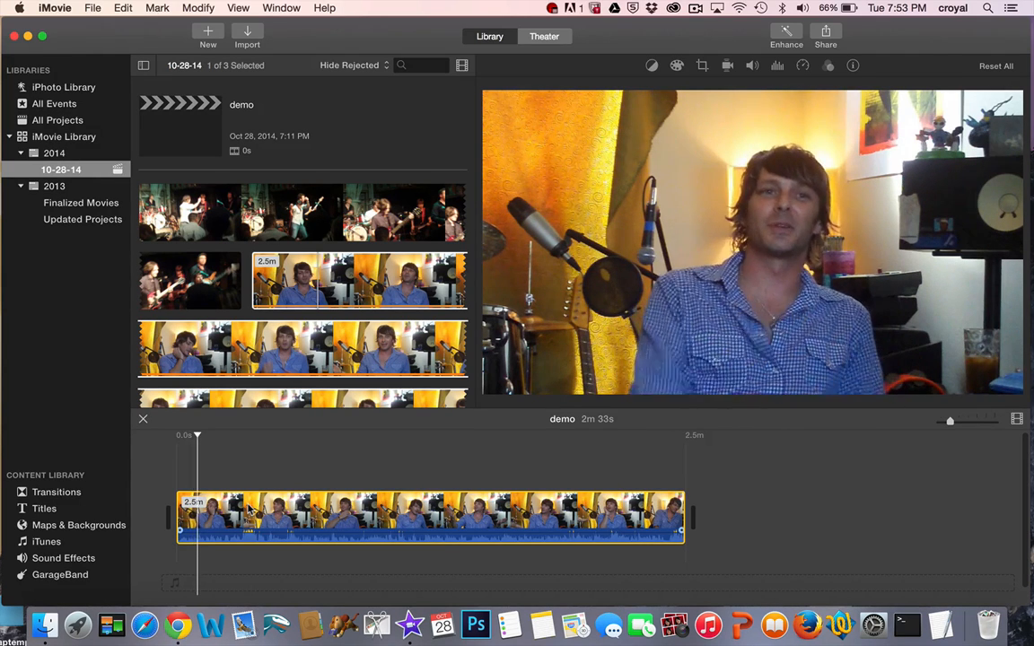
key(XF86AudioRaiseVolume)
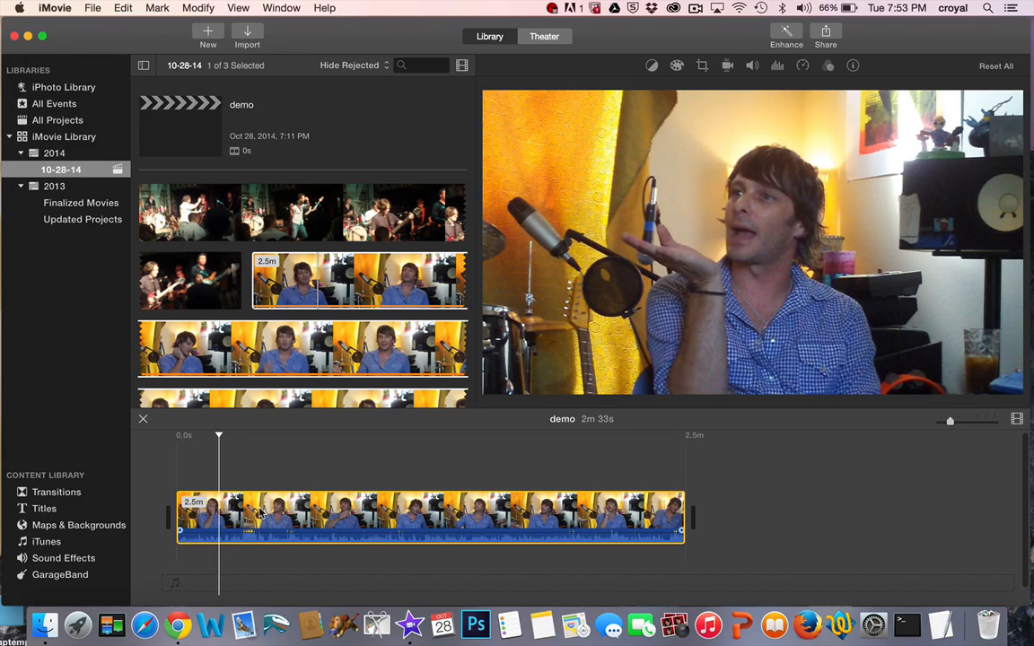
click(188, 512)
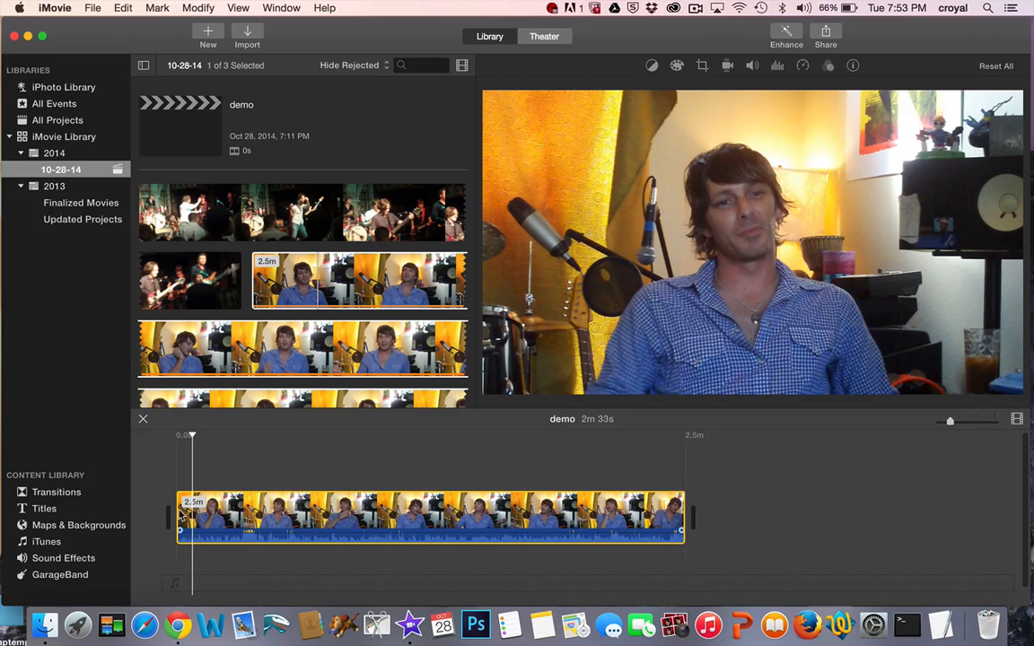
click(278, 513)
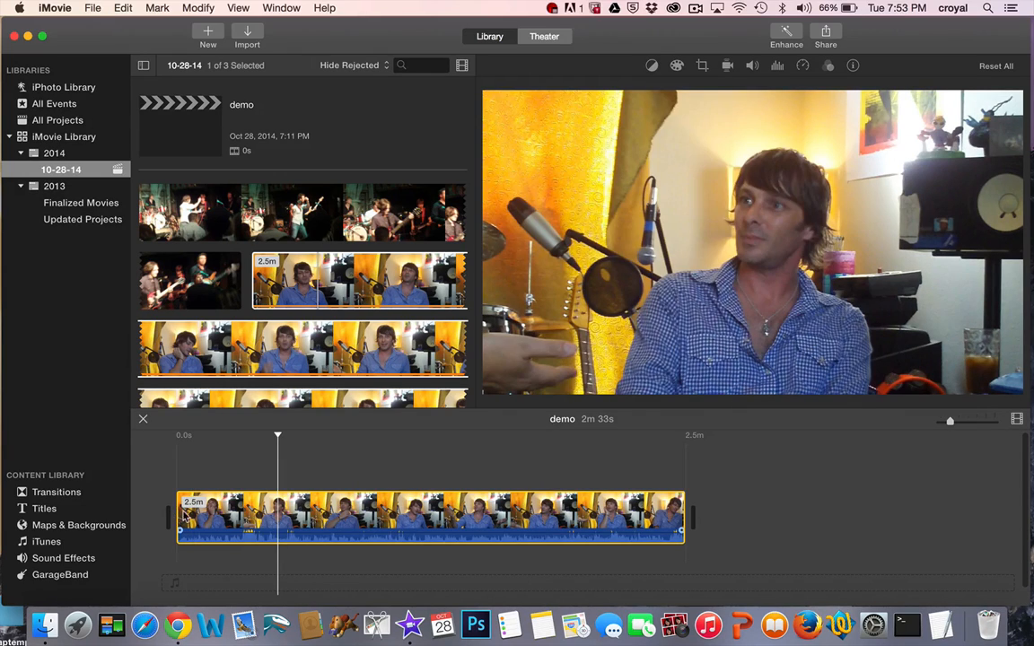
drag(184, 514, 263, 531)
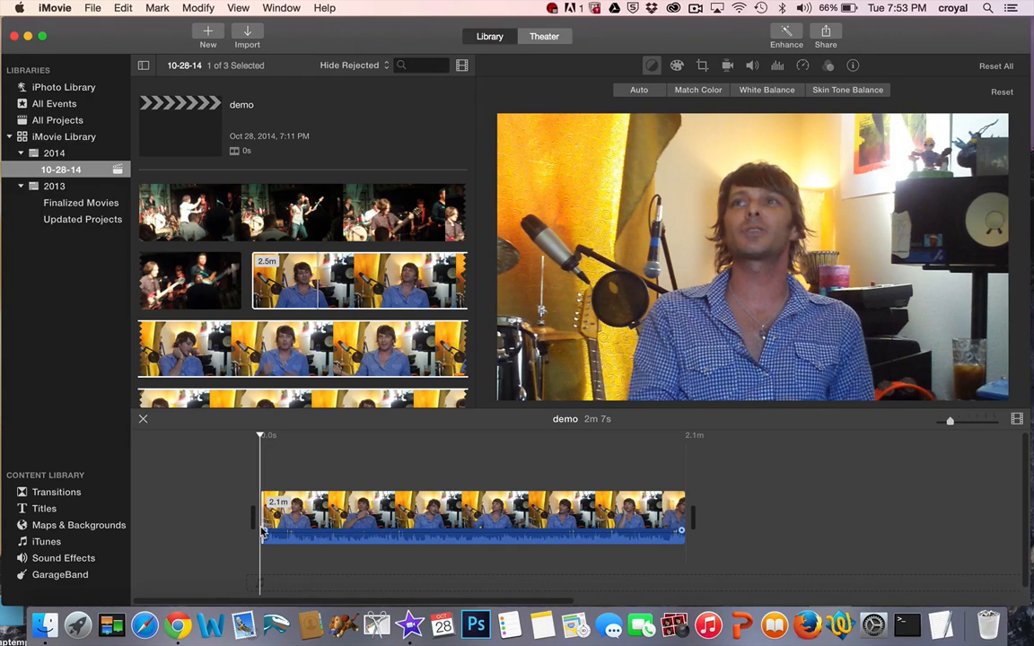
Trim more off the beginning of the interview clip, adjusting the cut until the project lasts about 1m 55s.
key(space)
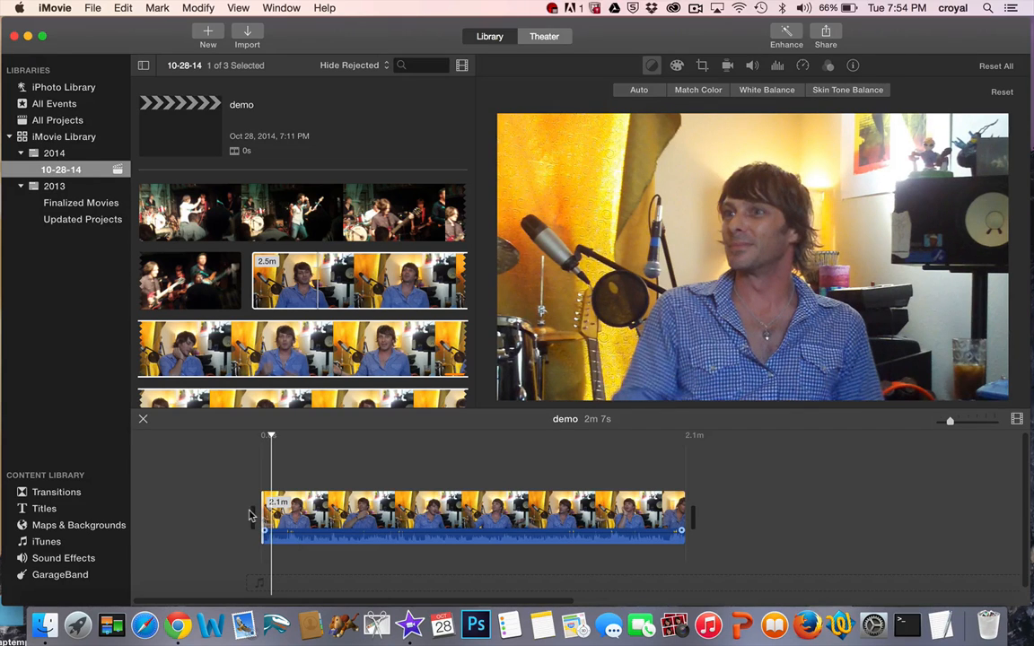
click(260, 518)
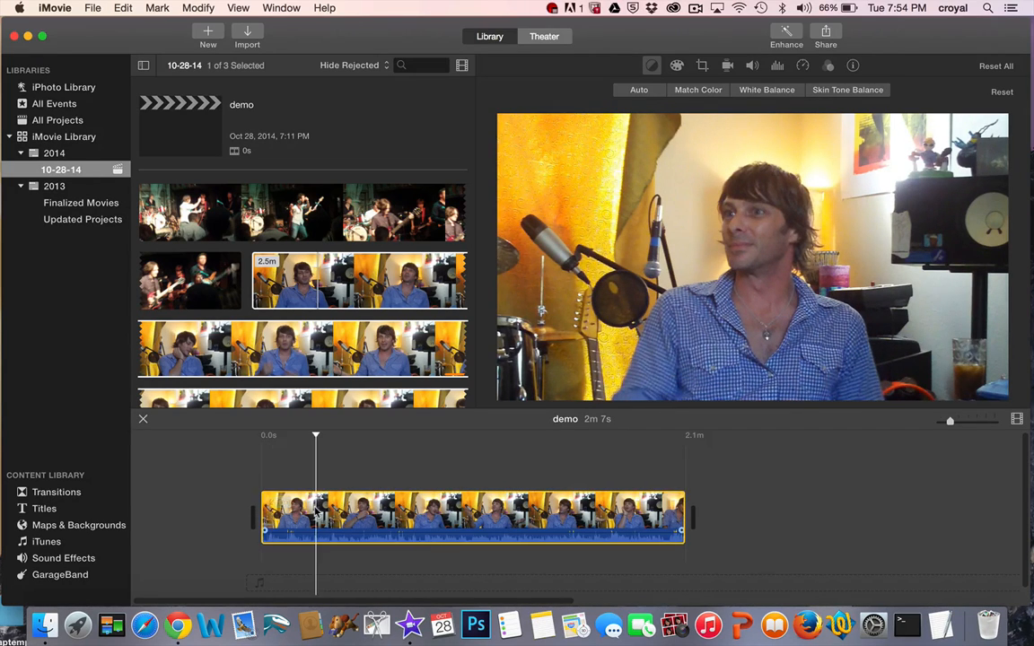
drag(263, 521, 377, 521)
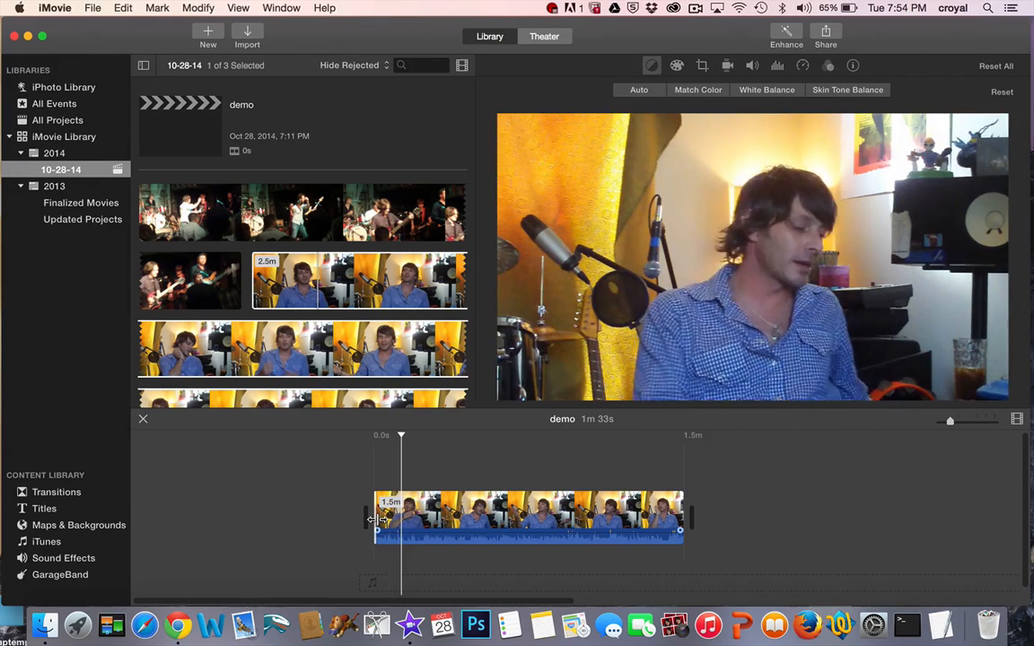
drag(378, 518, 301, 518)
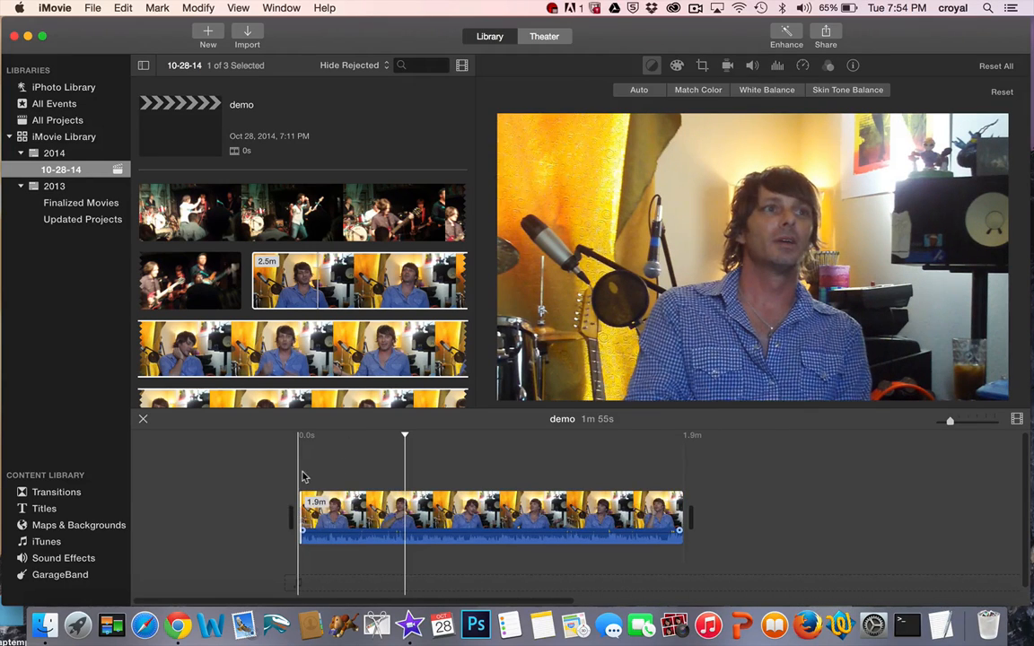
Preview the trimmed interview from its start and view the timeline at a larger scale before restoring the scale.
click(302, 480)
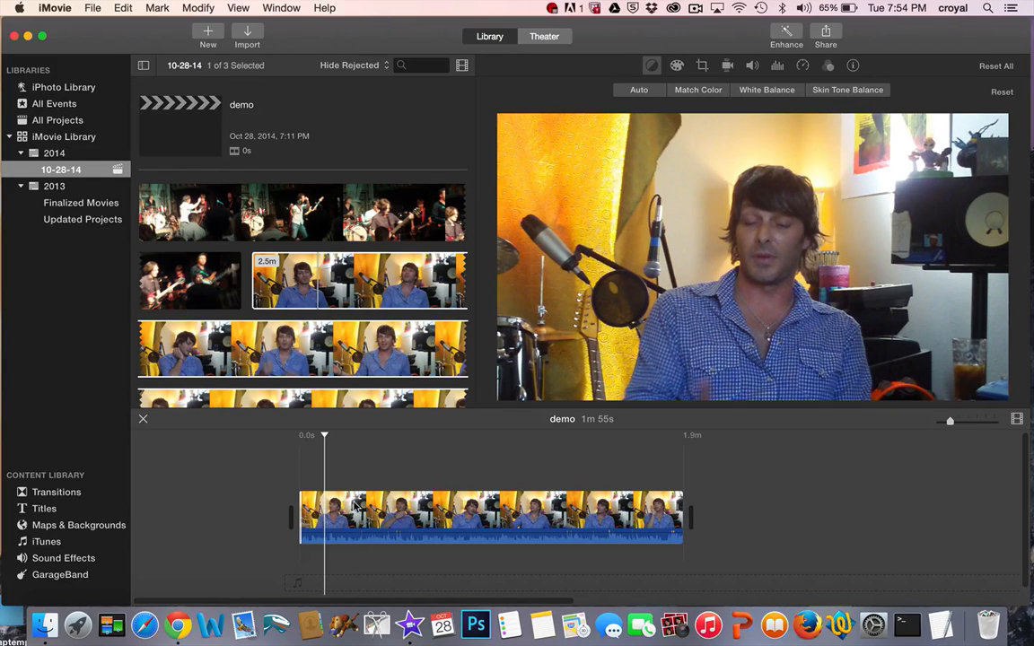
click(300, 449)
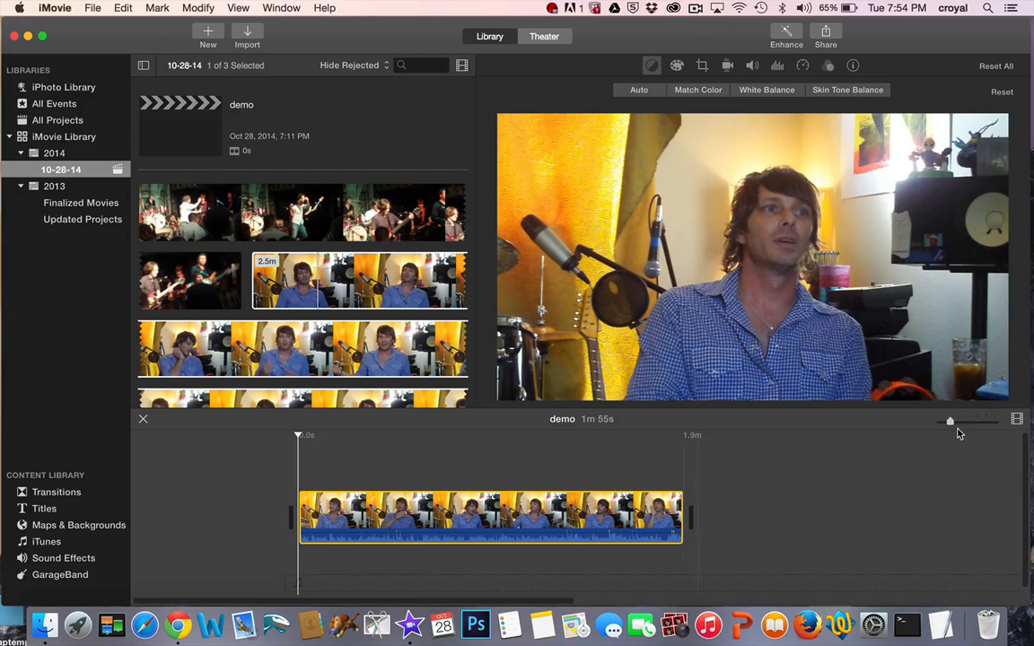
drag(951, 425, 969, 432)
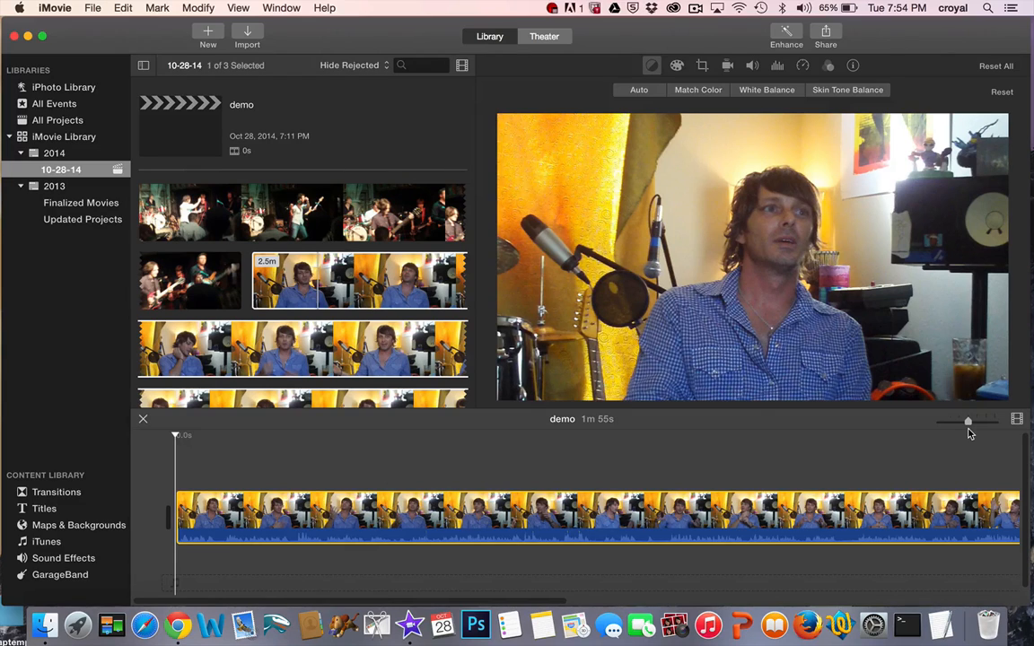
drag(969, 433, 954, 434)
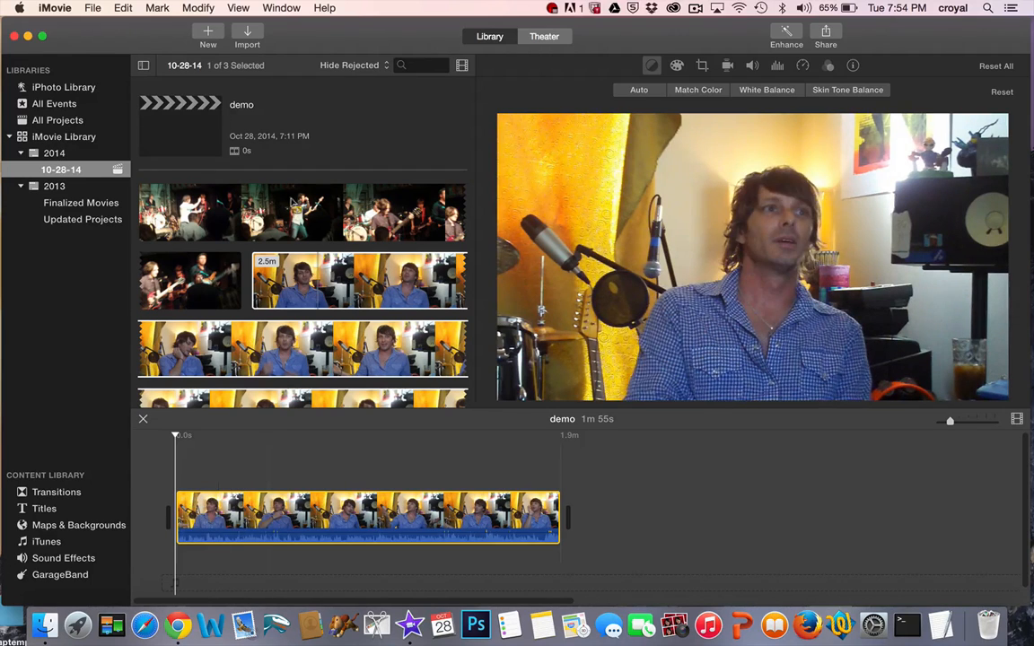
Place the whole 21-second concert clip as a cutaway above the first part of the interview clip.
click(275, 207)
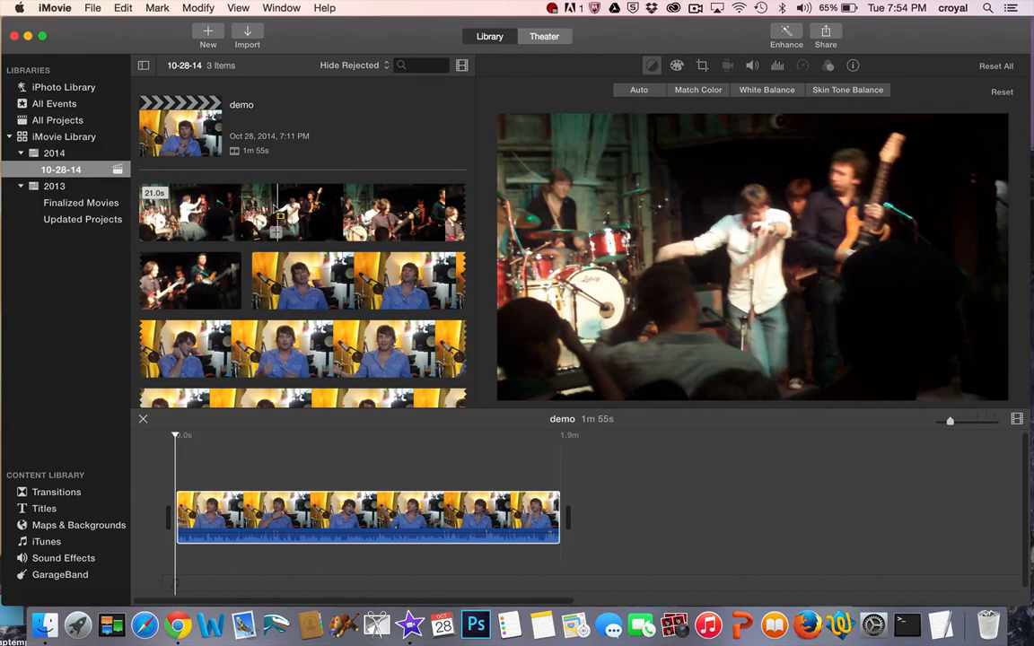
click(255, 207)
drag(254, 207, 226, 465)
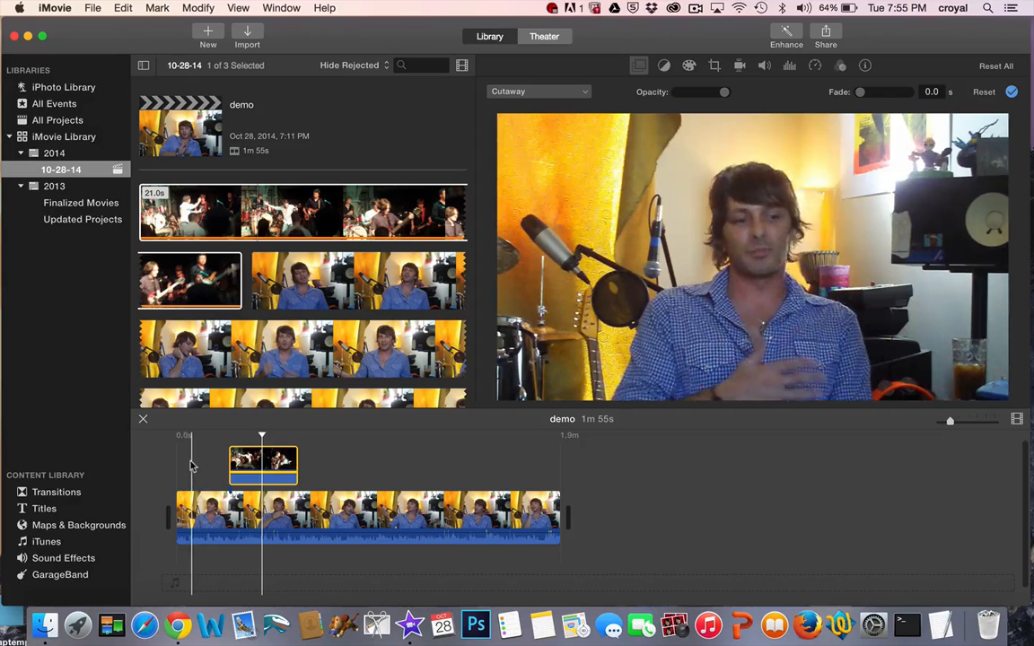
Move the concert cutaway earlier over the interview so it starts shortly after the beginning, checking its timing by playback.
key(space)
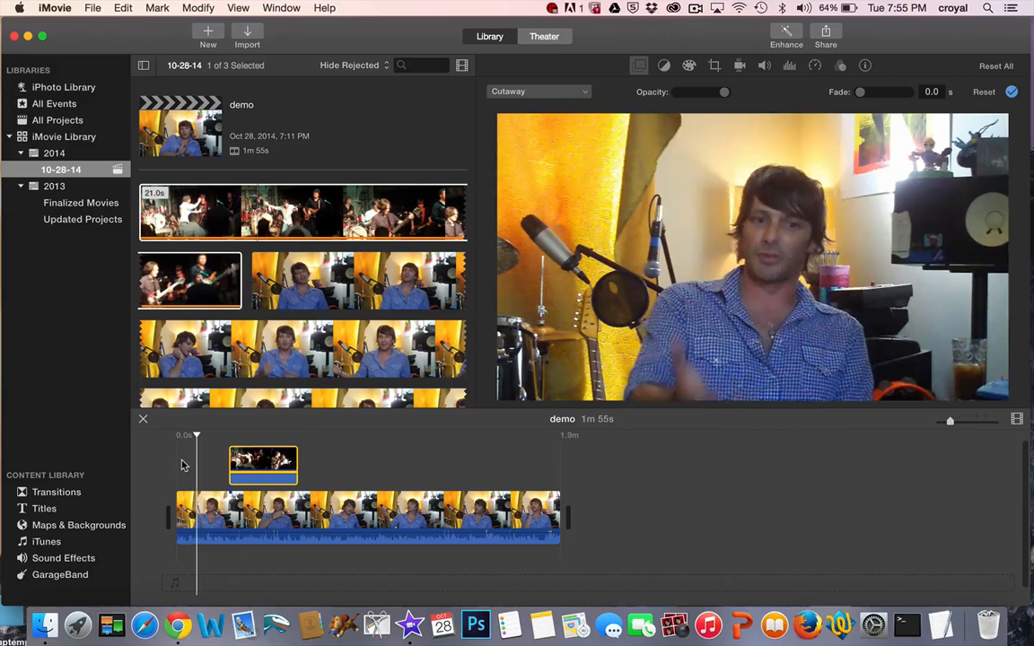
drag(230, 463, 230, 463)
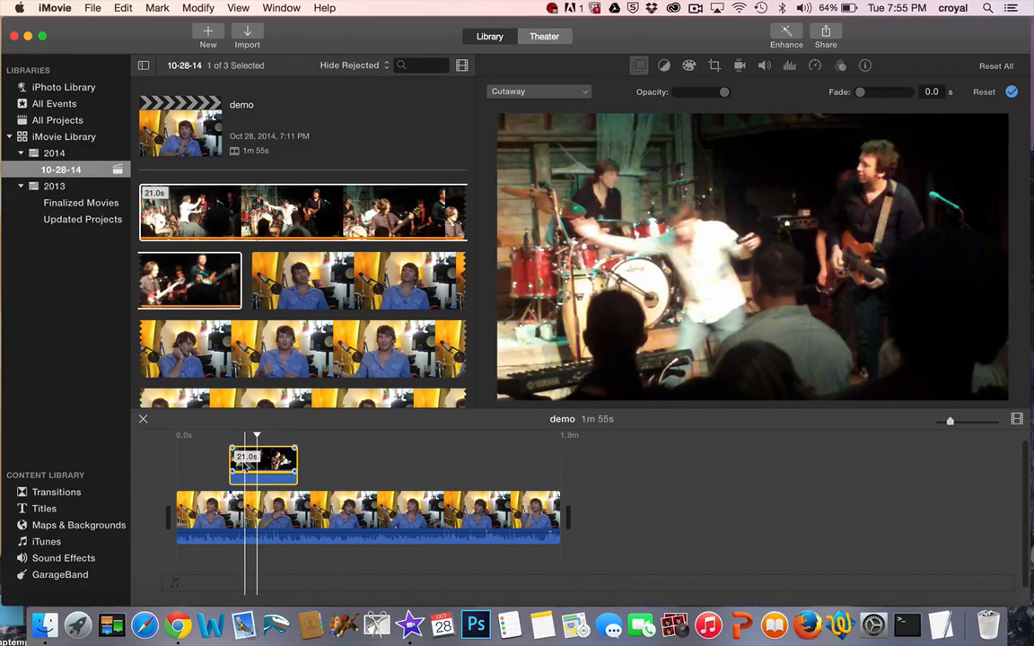
drag(228, 465, 226, 466)
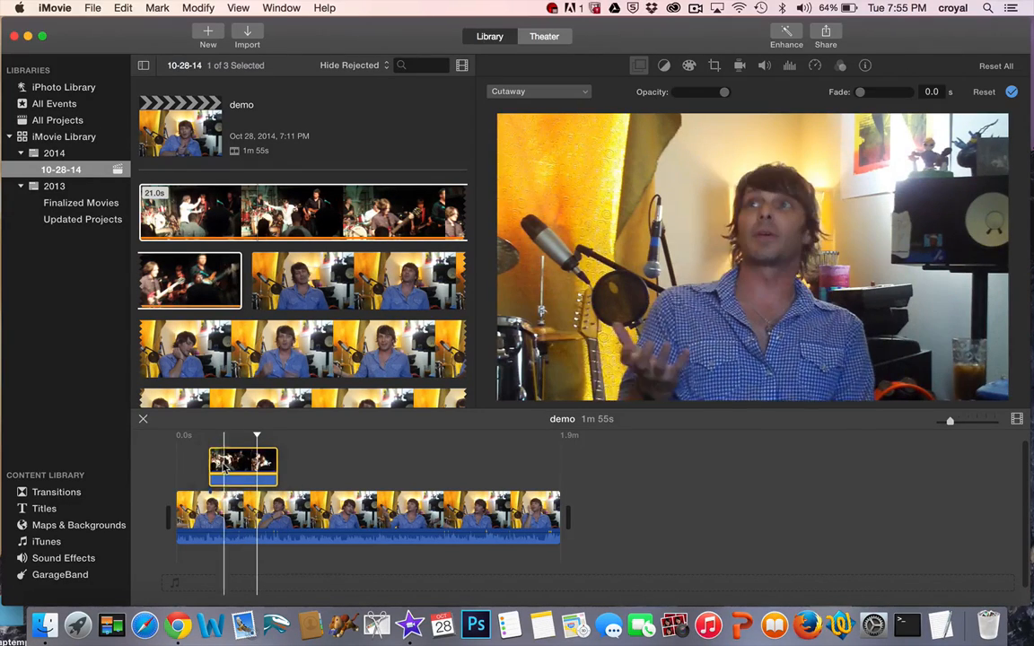
click(191, 465)
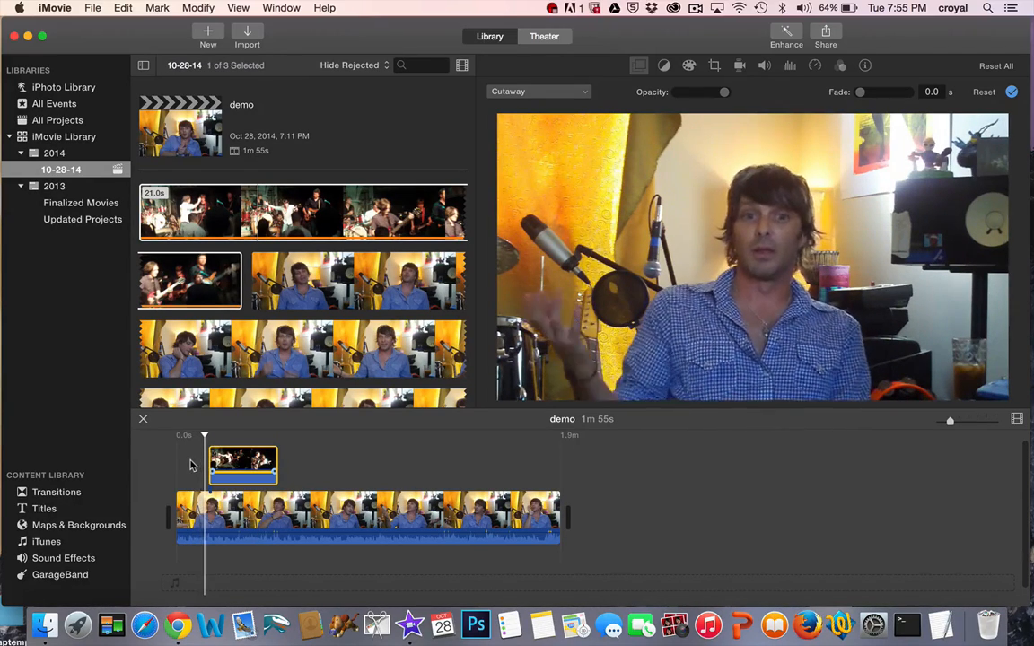
drag(216, 463, 207, 463)
key(space)
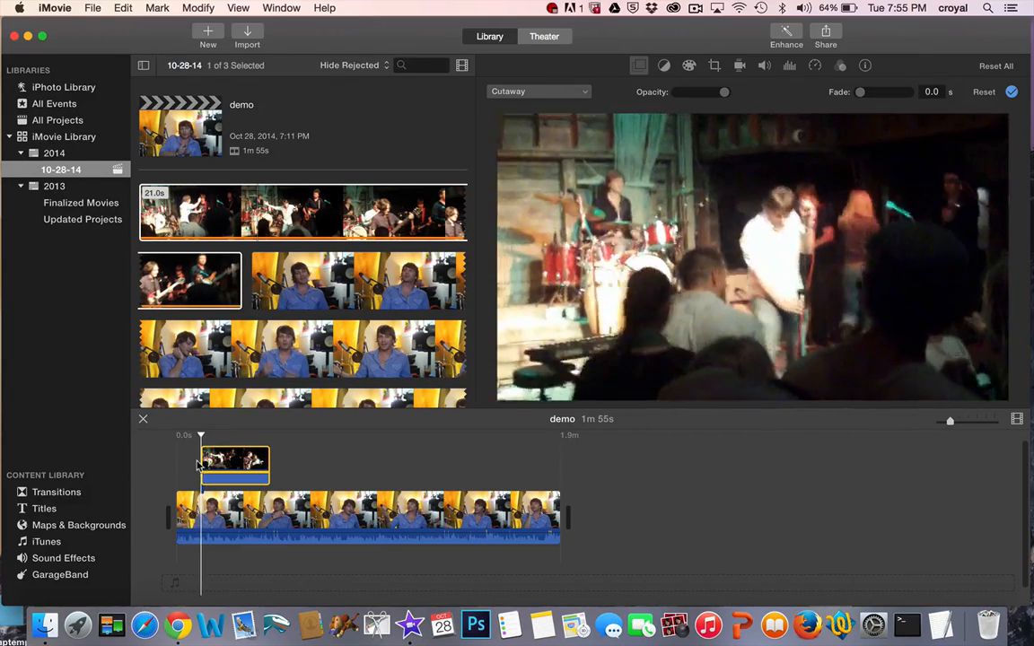
key(space)
key(space)
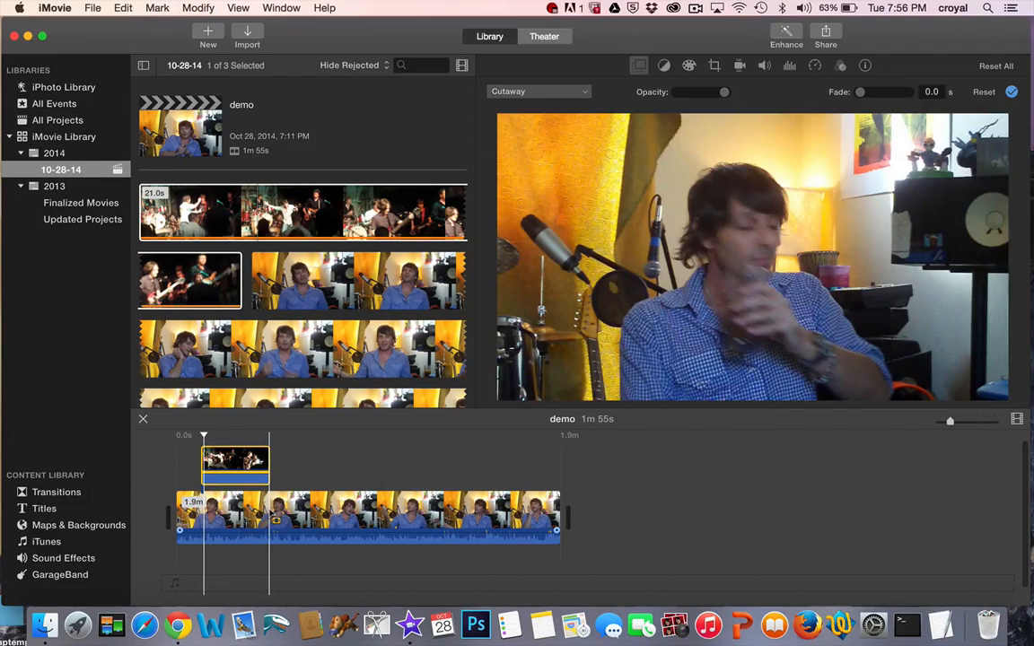
Enable lowering the volume of other clips for the interview clip and play the cutaway section to check the sound.
click(269, 515)
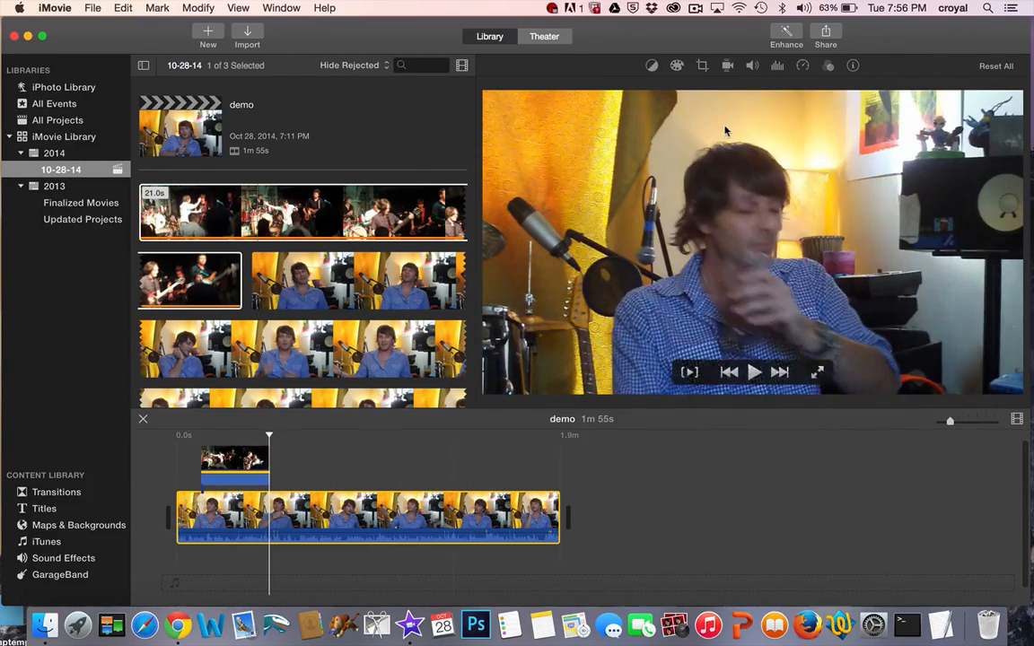
click(752, 68)
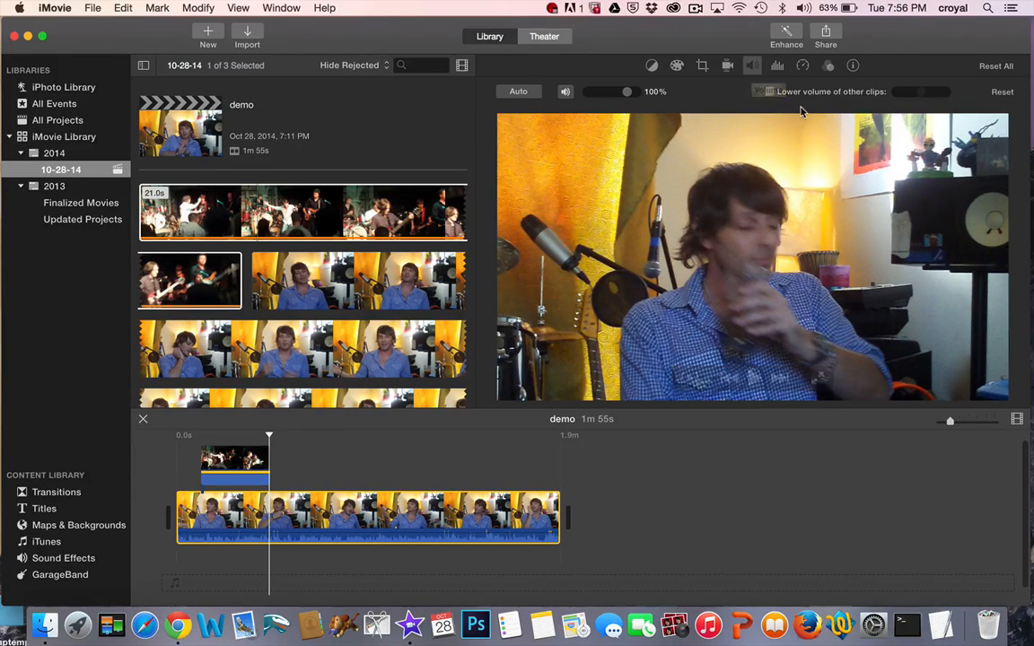
click(769, 93)
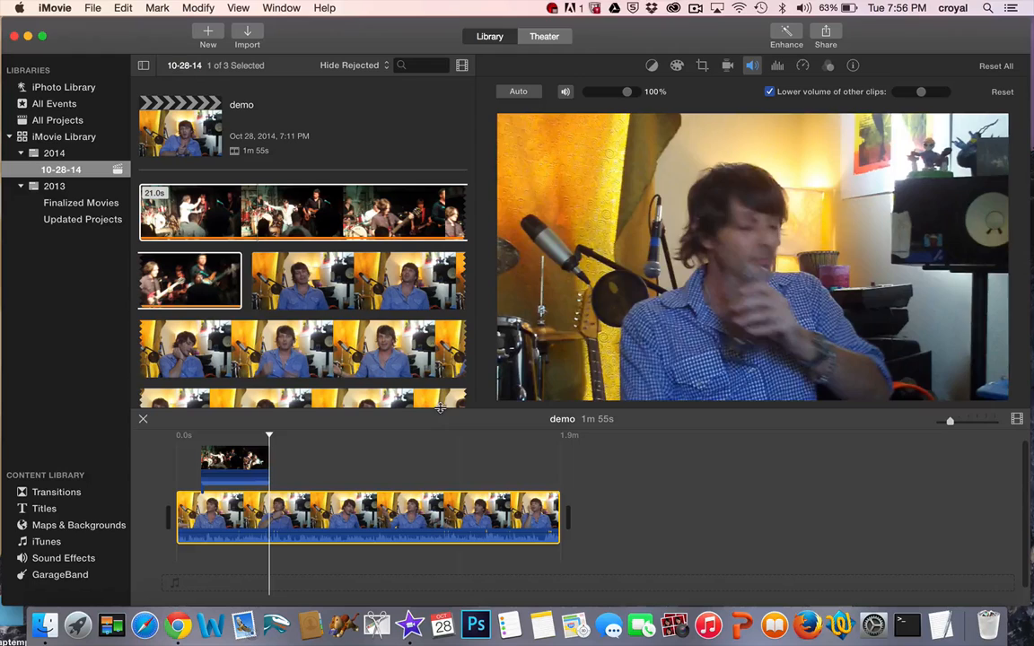
click(191, 454)
key(space)
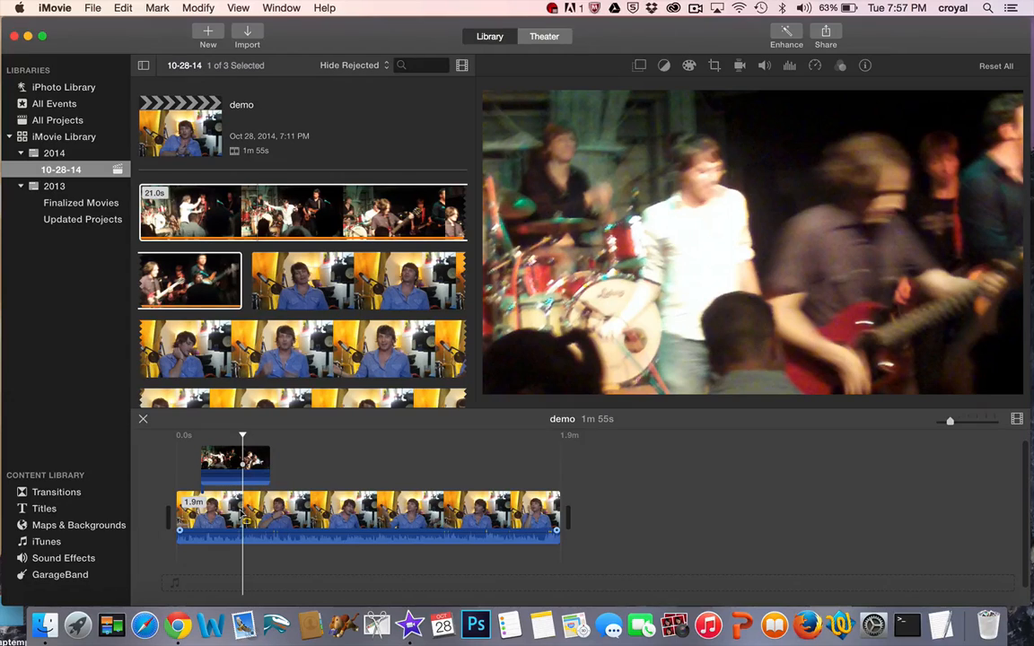
Split the interview clip beneath the concert cutaway at about 20.4 s and select its second part.
right_click(243, 517)
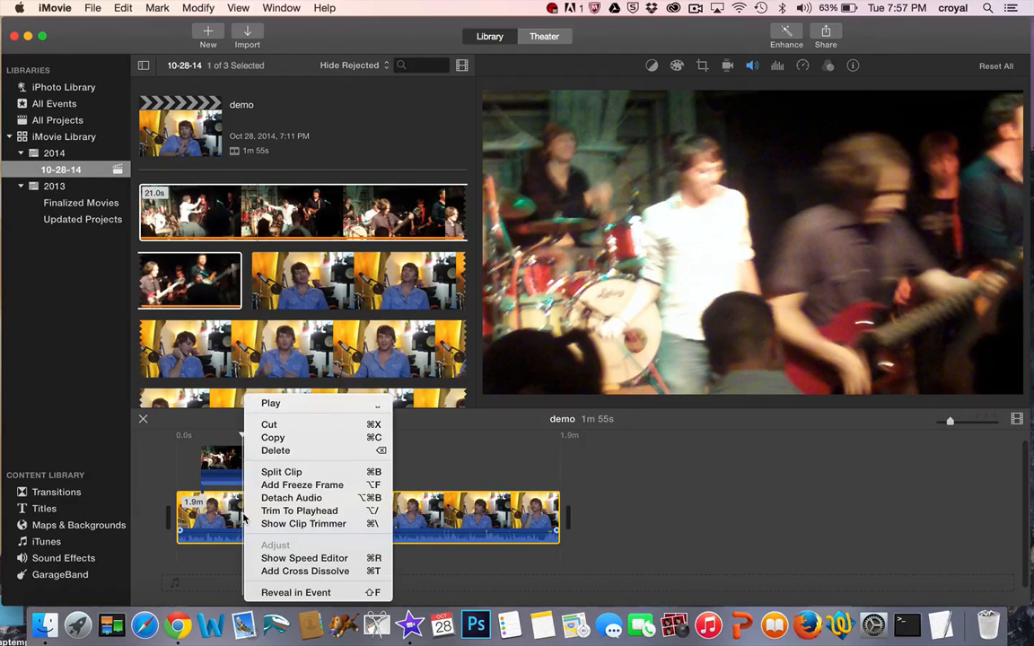
click(299, 472)
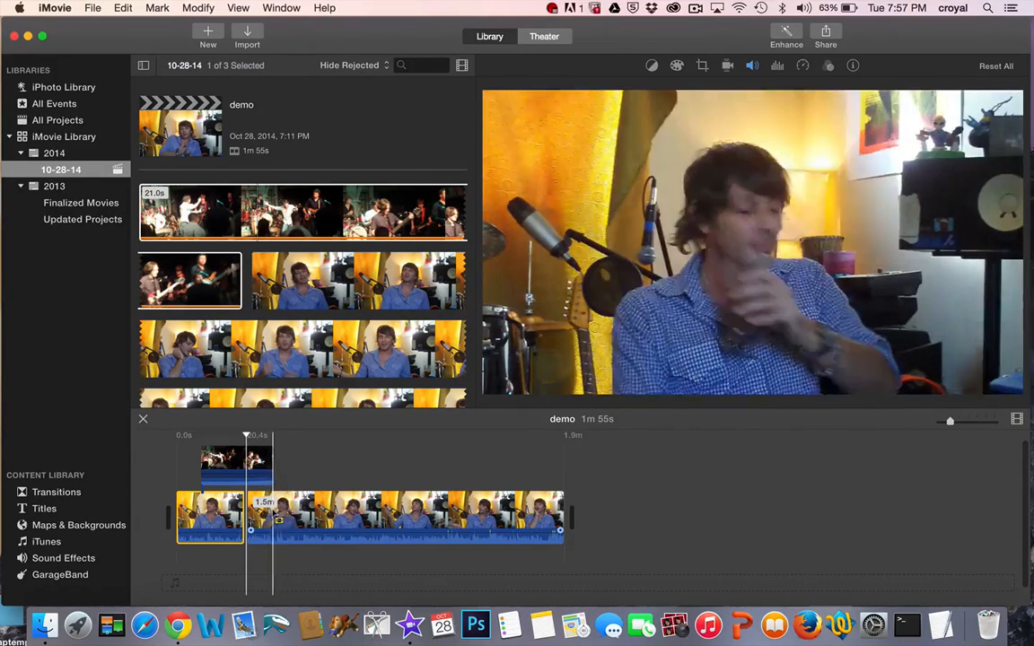
click(302, 519)
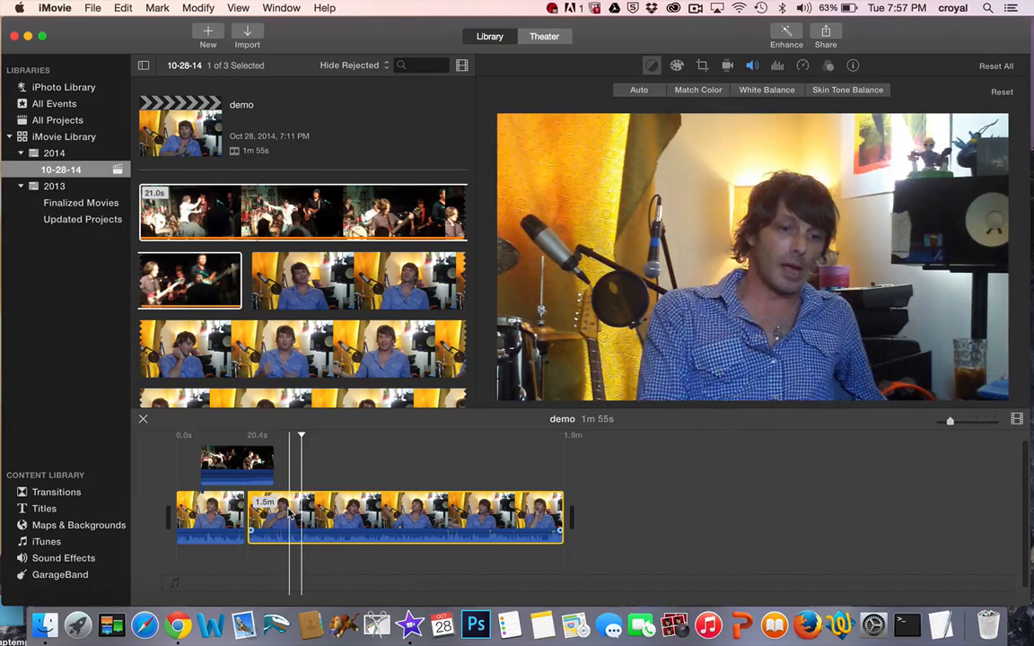
drag(302, 518, 315, 512)
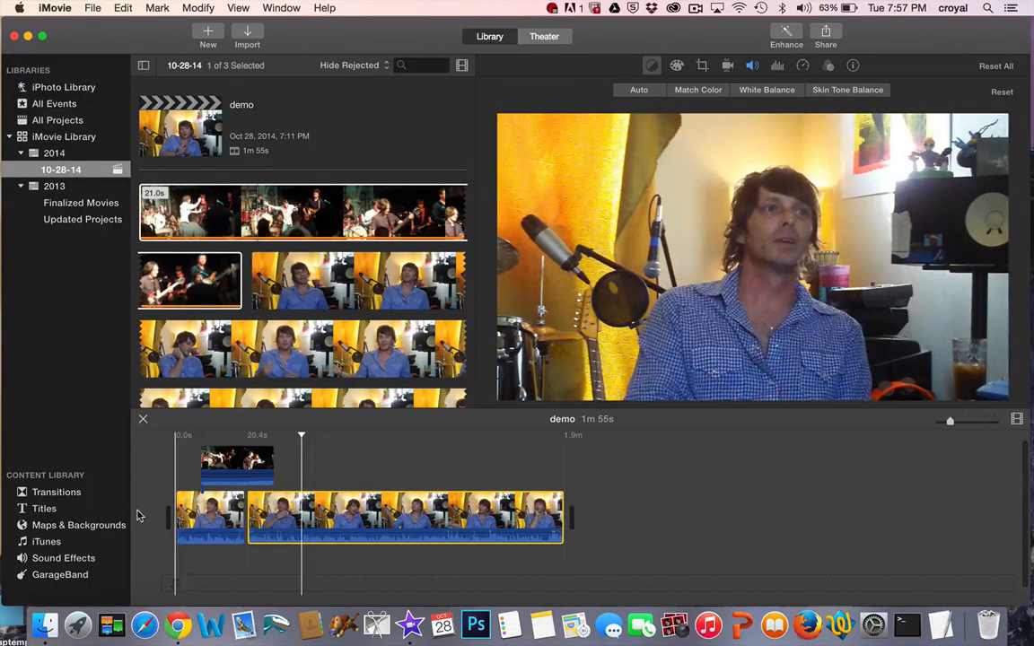
Insert a Standard title between the two parts of the interview clip, beneath the concert cutaway.
click(50, 509)
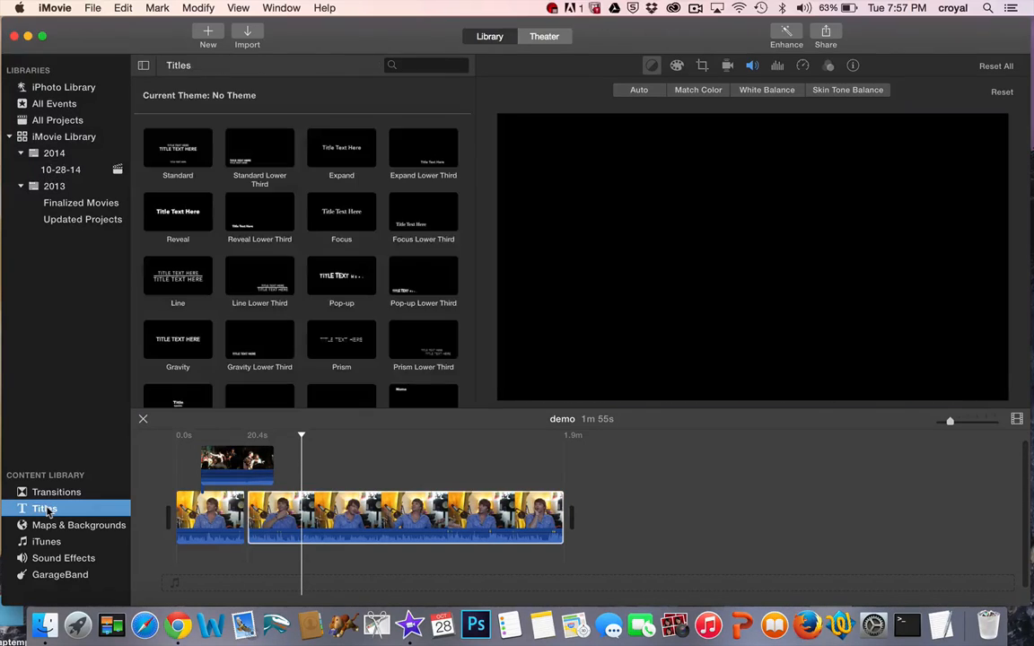
click(177, 156)
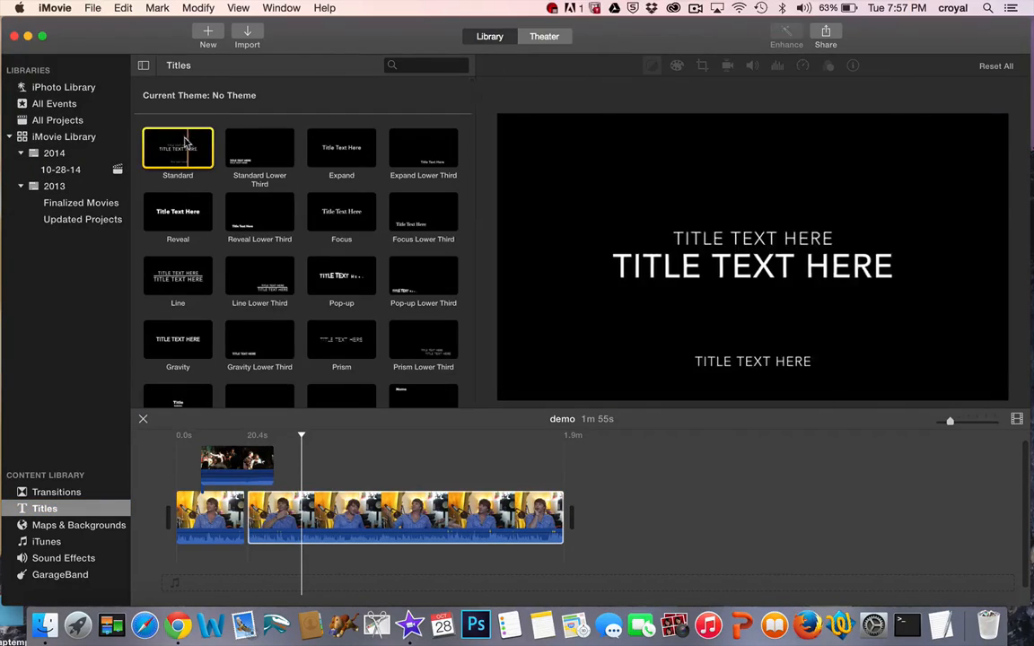
drag(240, 371, 244, 518)
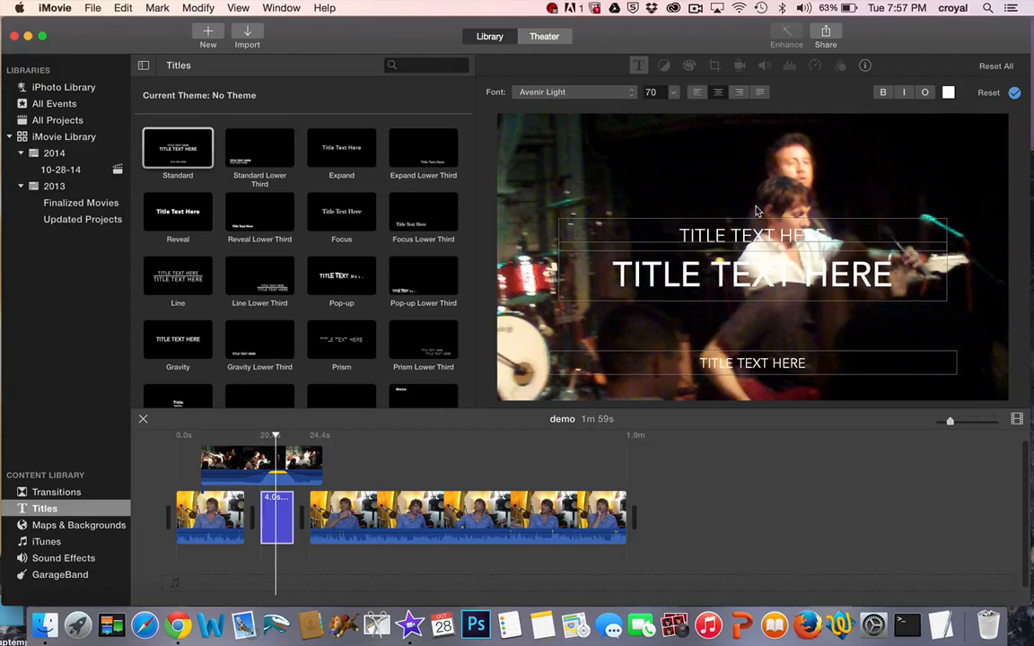
Delete all three placeholder text lines from the inserted title and lengthen the blank title to 6.7 s.
triple_click(752, 235)
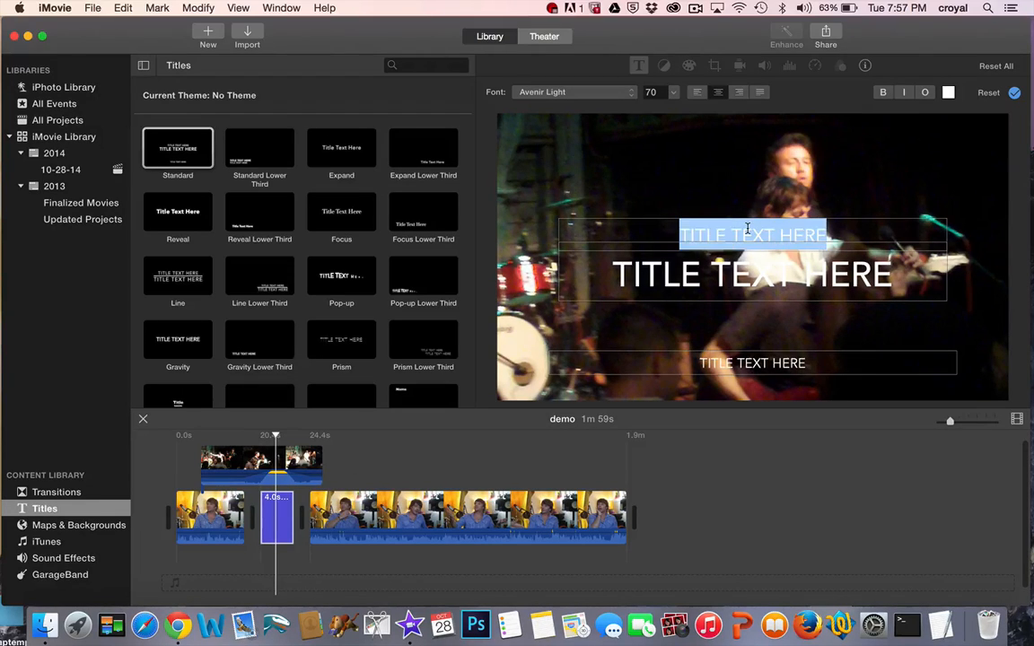
key(BackSpace)
triple_click(758, 268)
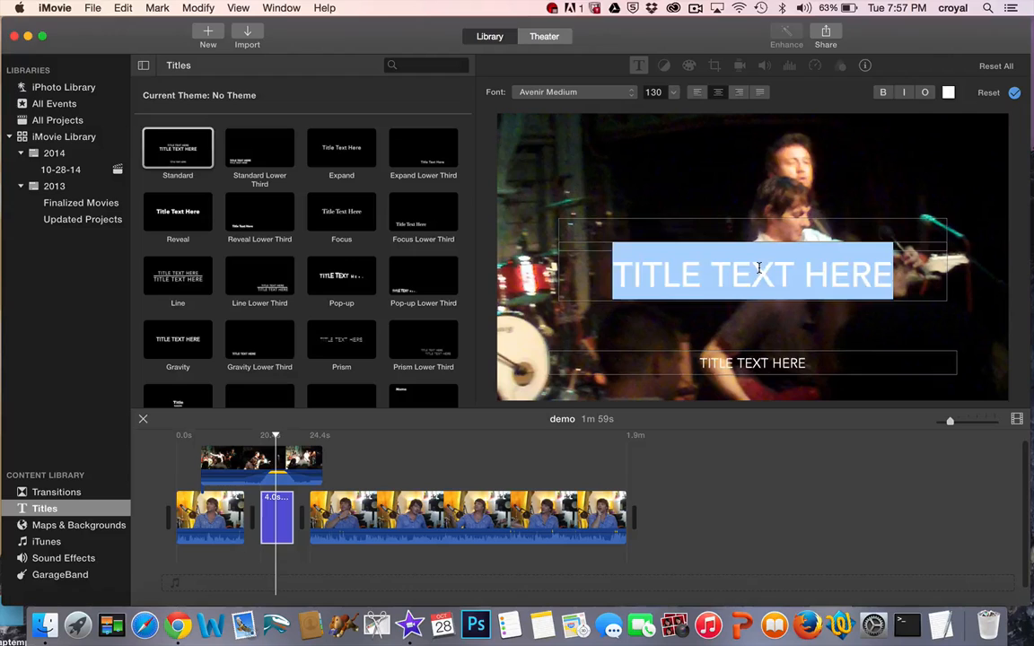
key(BackSpace)
triple_click(752, 362)
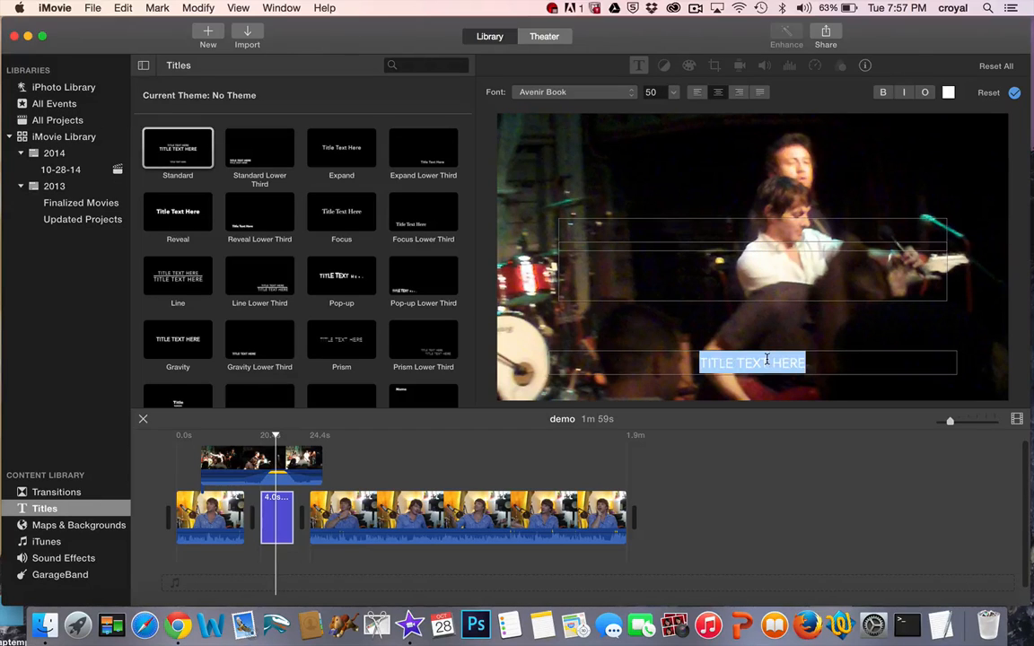
key(BackSpace)
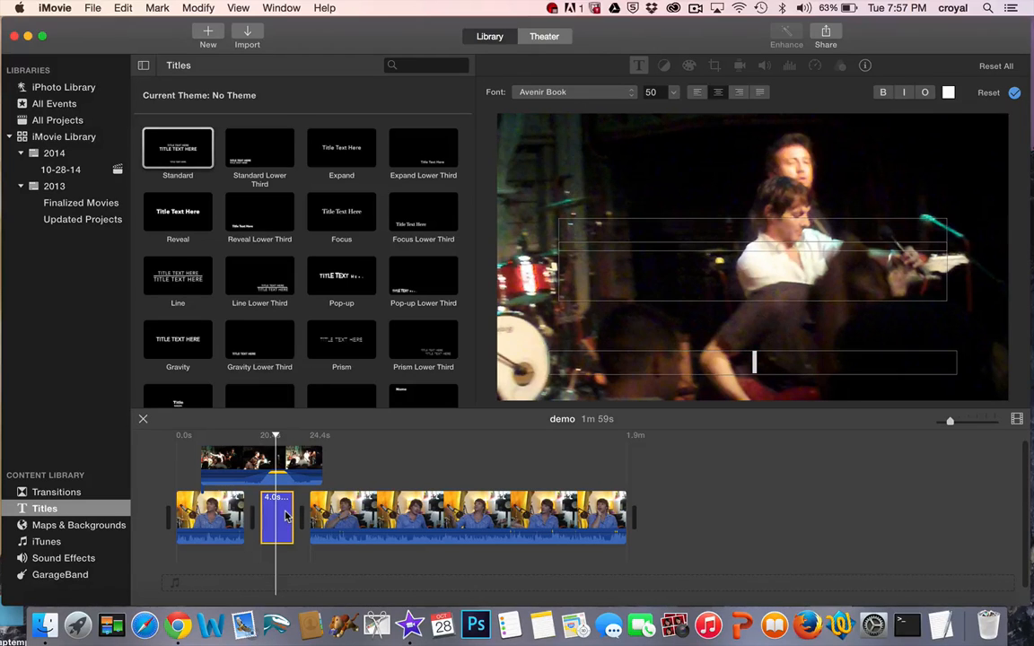
mouse_move(292, 516)
mouse_down()
mouse_move(312, 516)
mouse_move(284, 519)
mouse_up()
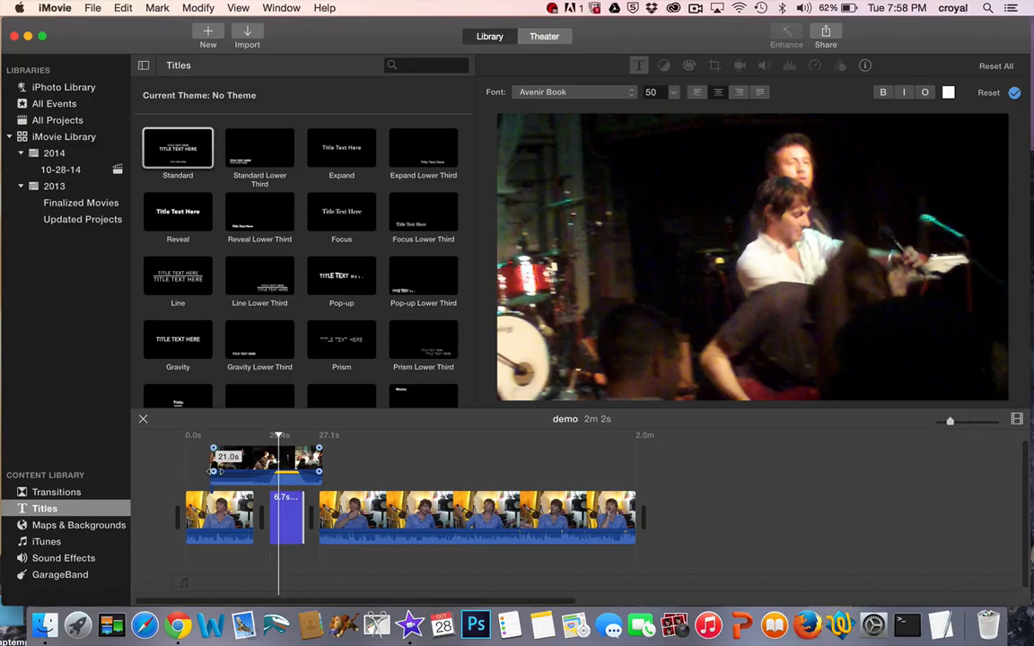
Fade the concert cutaway's audio in at its start and out over about 2.2 s at its end, checking by playback.
drag(215, 471, 237, 464)
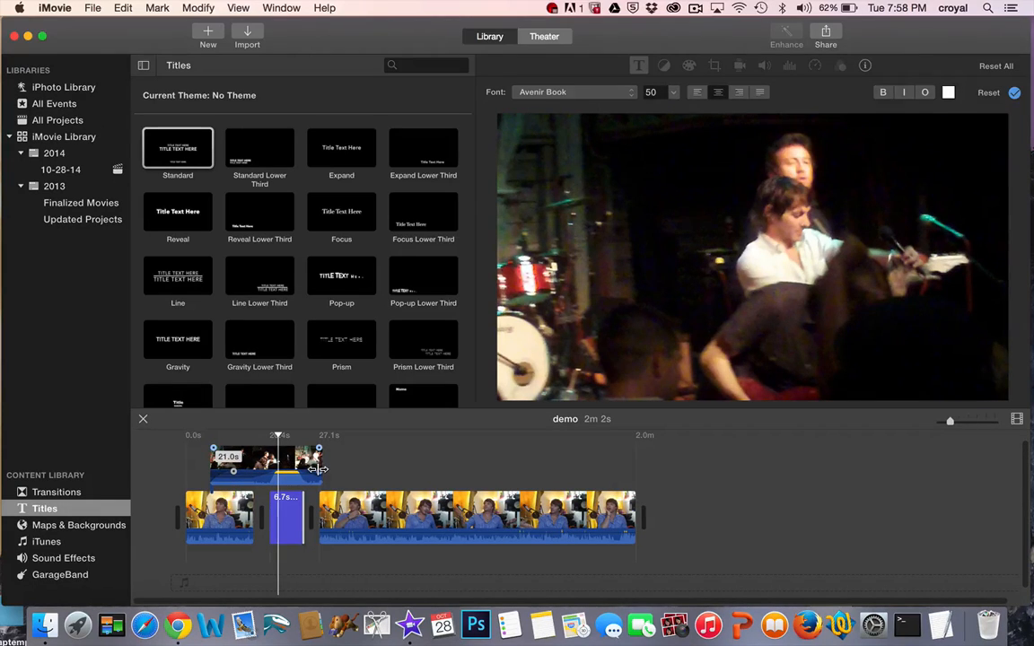
drag(316, 468, 302, 471)
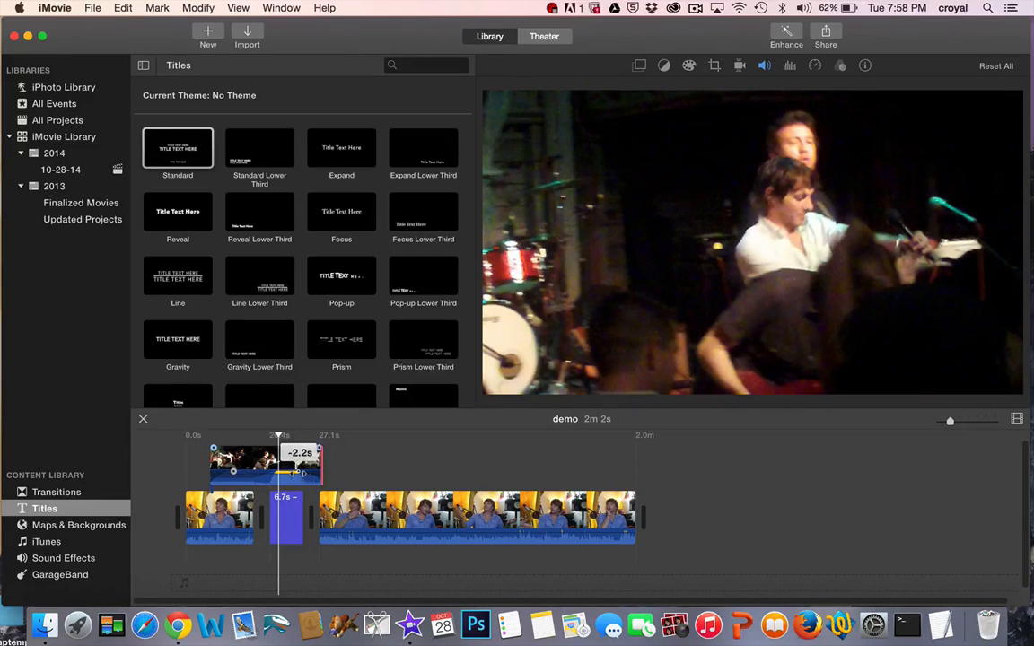
click(197, 502)
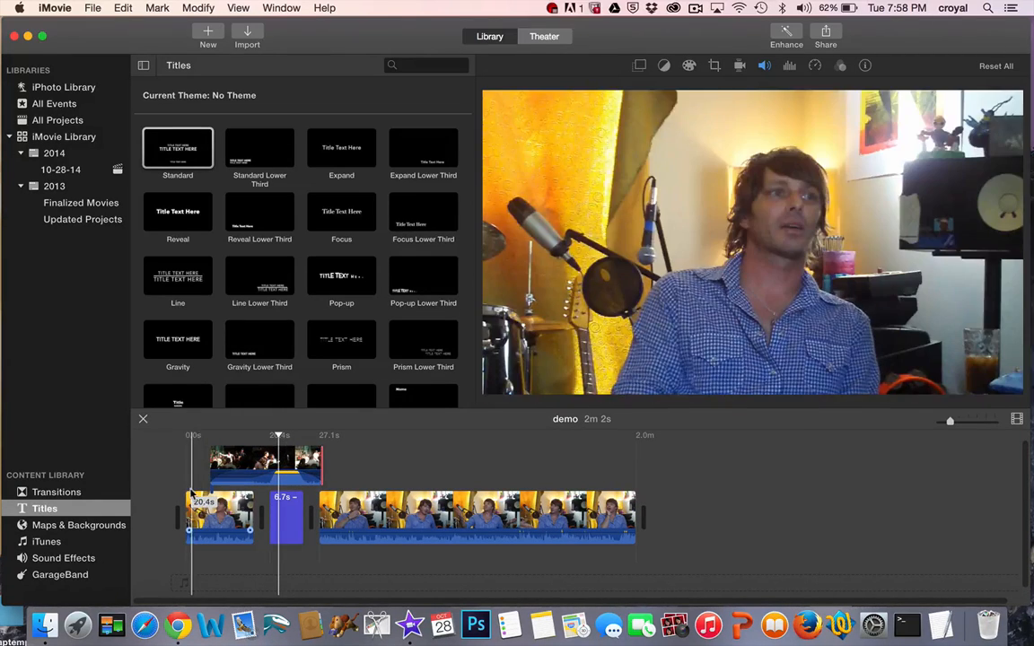
key(space)
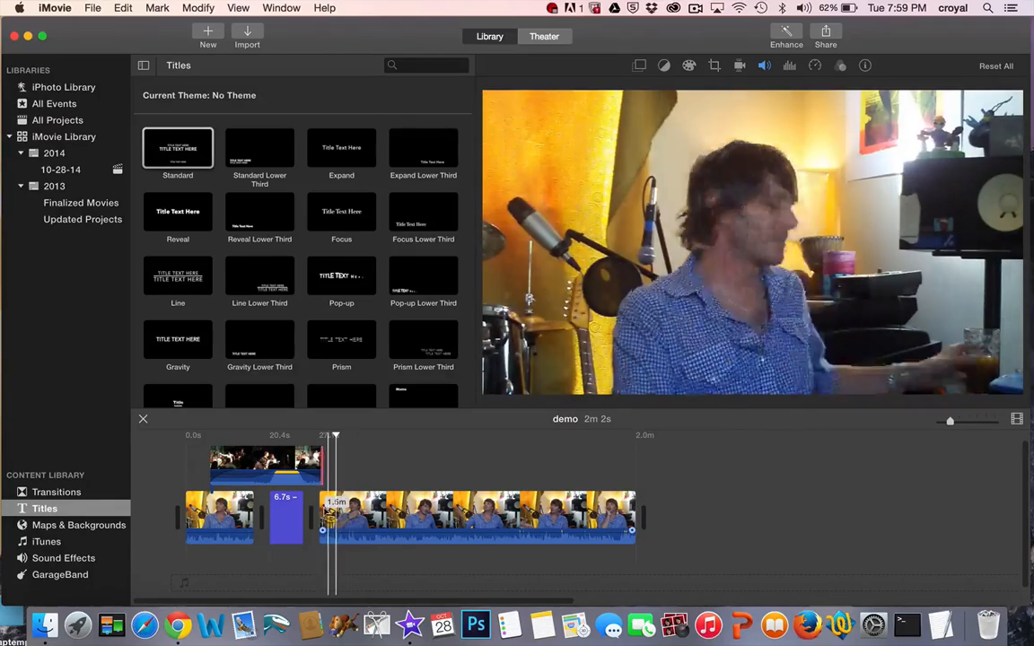
Trim the beginning of the second interview part so that the project runs 1m 51s.
click(329, 504)
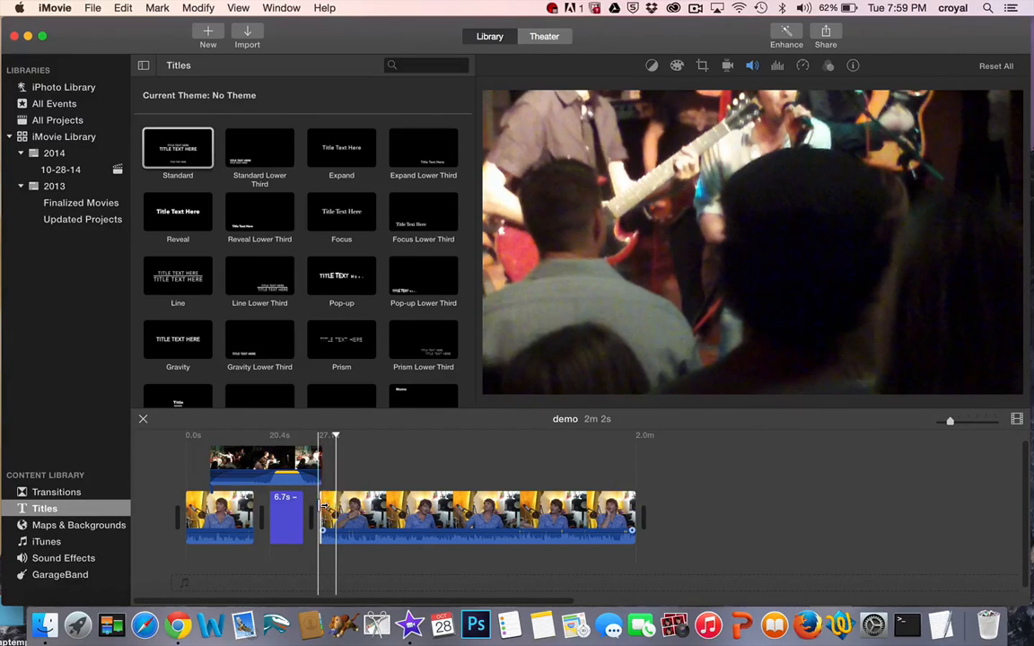
drag(328, 504, 349, 505)
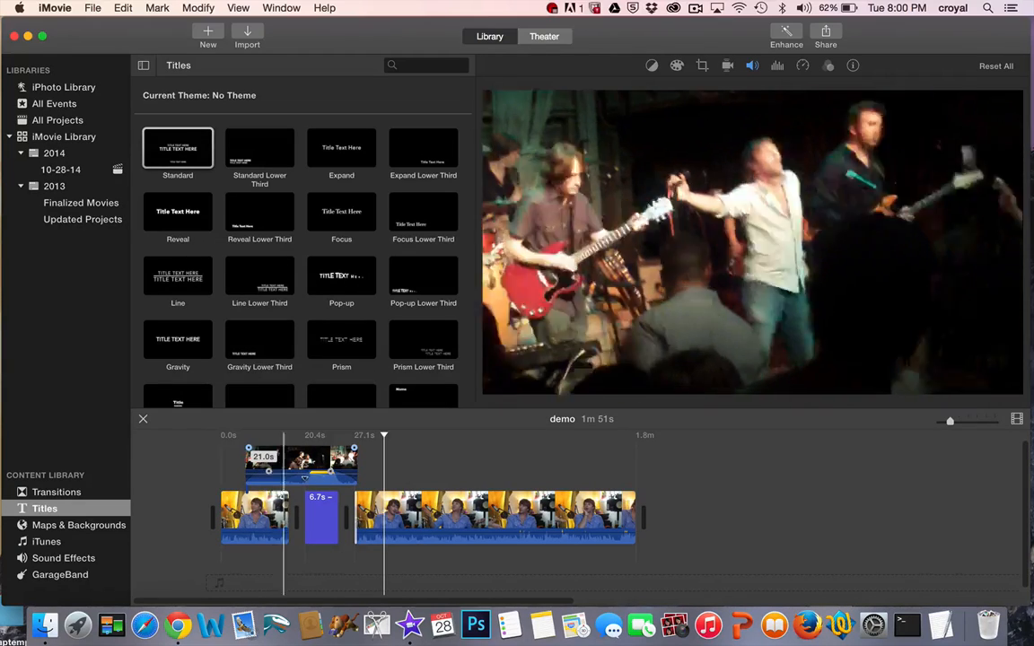
click(314, 468)
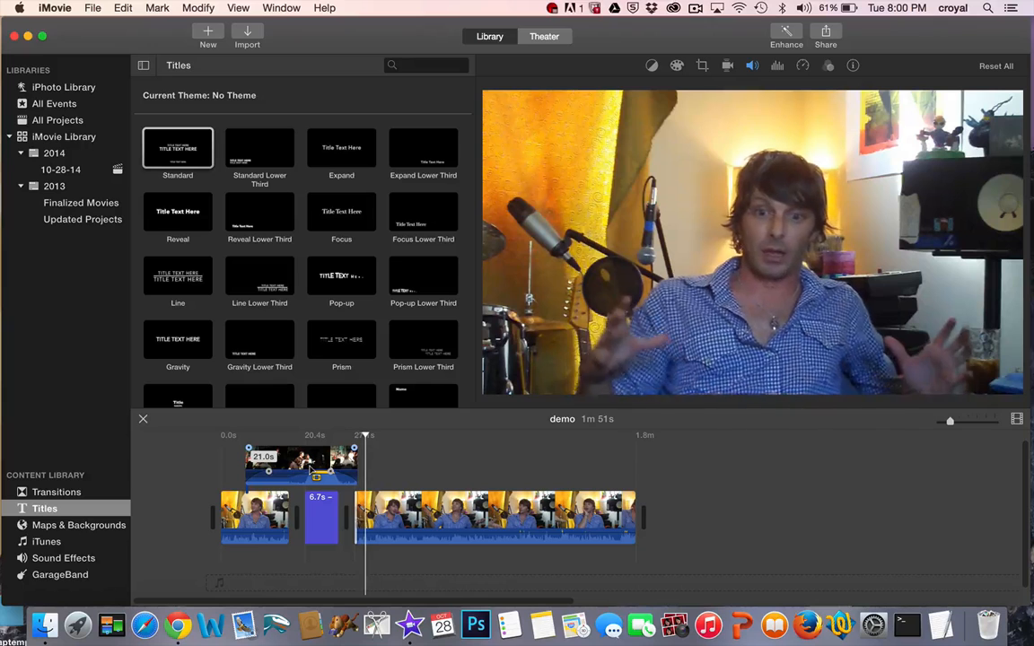
Shorten the blank title to 6.0 s and fine-tune the cutaway's audio fade-out, checking the section by playback.
click(330, 514)
drag(332, 514, 320, 514)
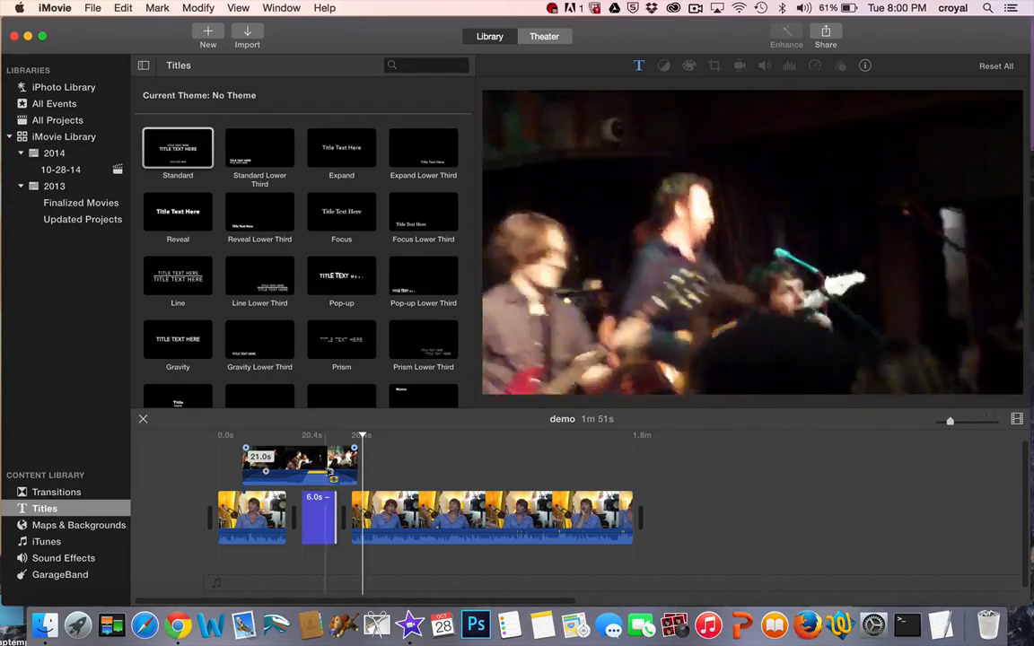
drag(328, 472, 330, 468)
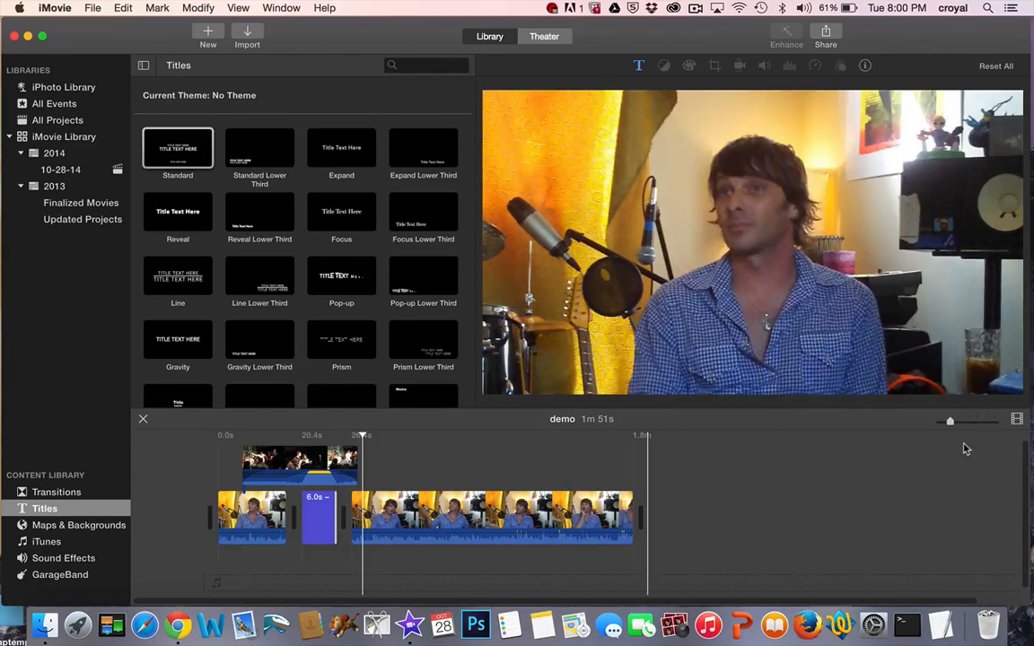
click(958, 422)
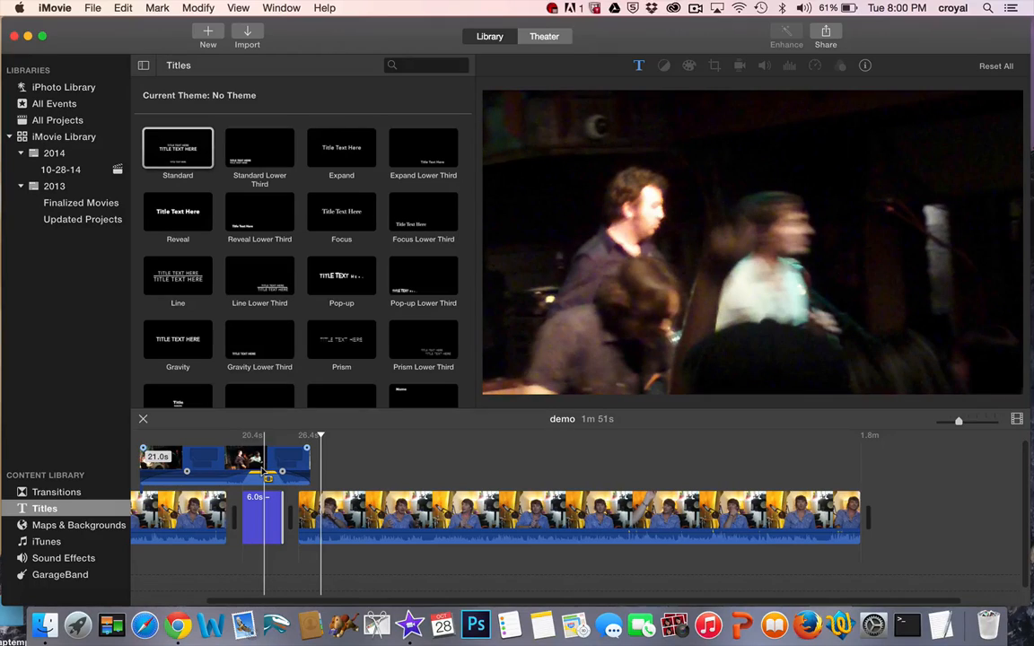
key(space)
key(XF86AudioRaiseVolume)
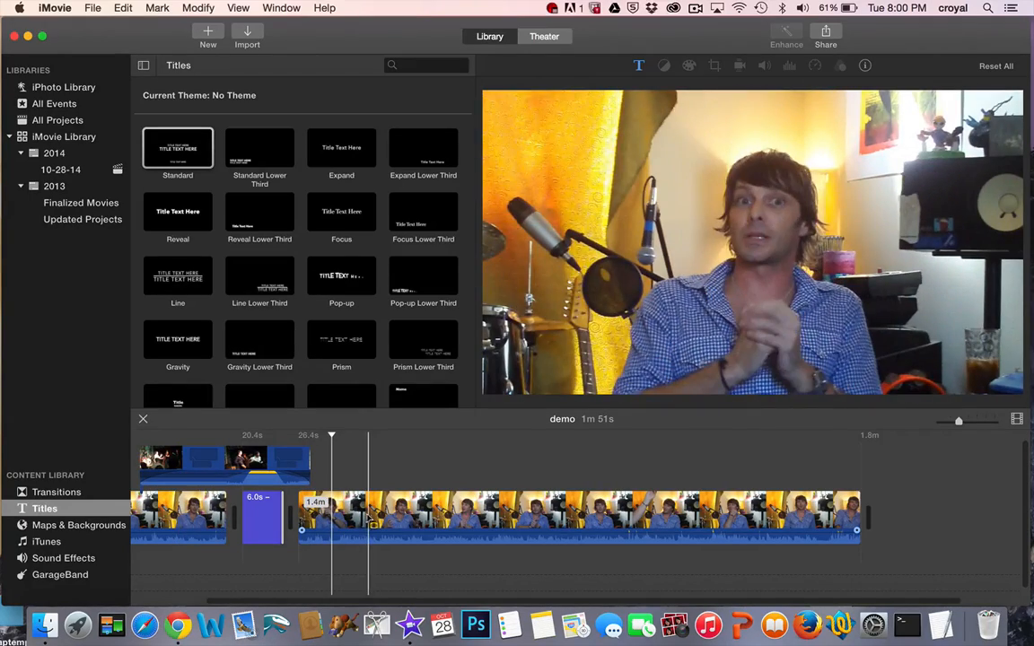
Trim the end of the second interview part so the clip lasts 16.0 s, checking the cut and the project by playback.
click(370, 507)
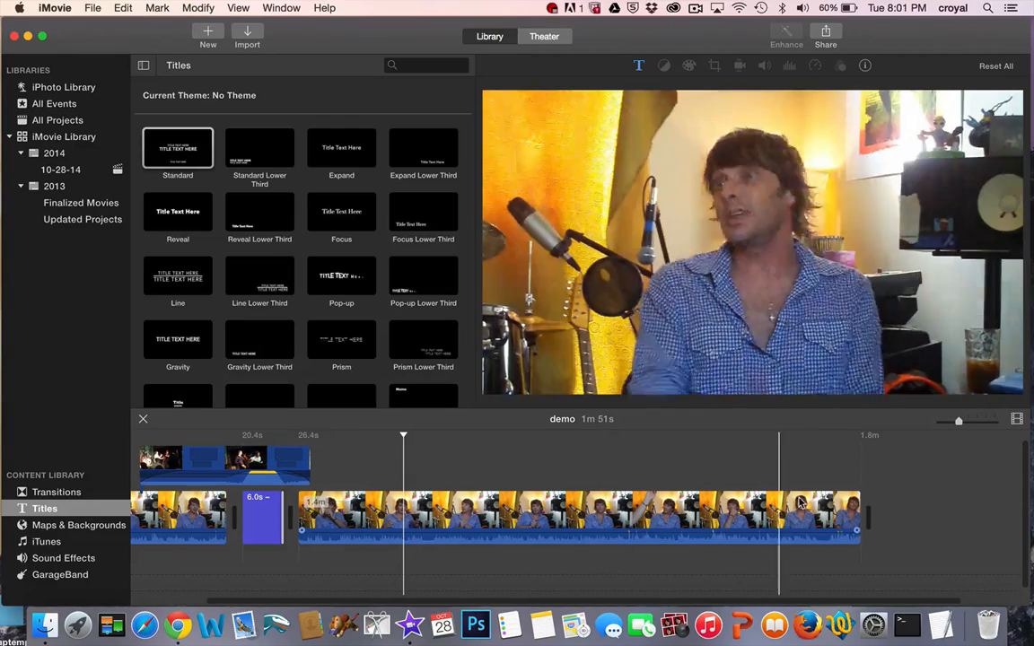
click(851, 516)
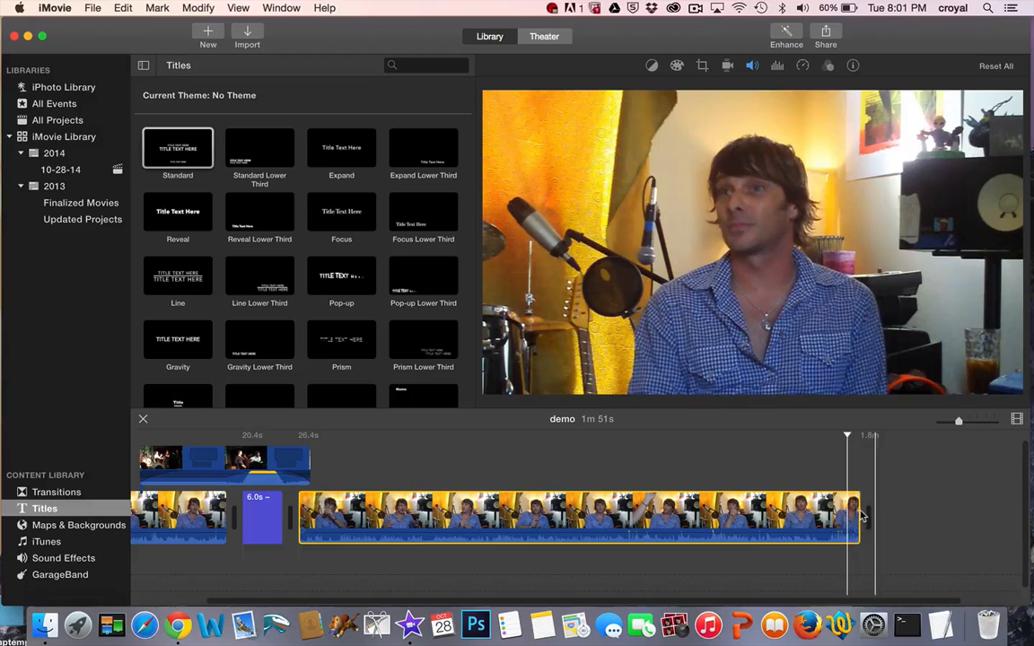
drag(860, 514, 427, 514)
key(space)
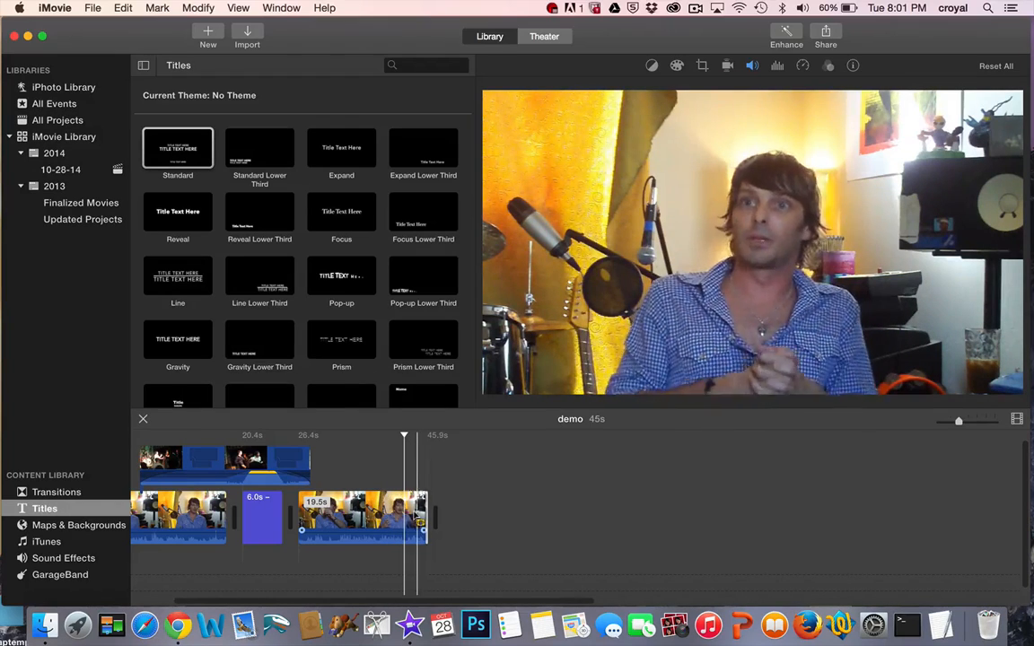
click(400, 521)
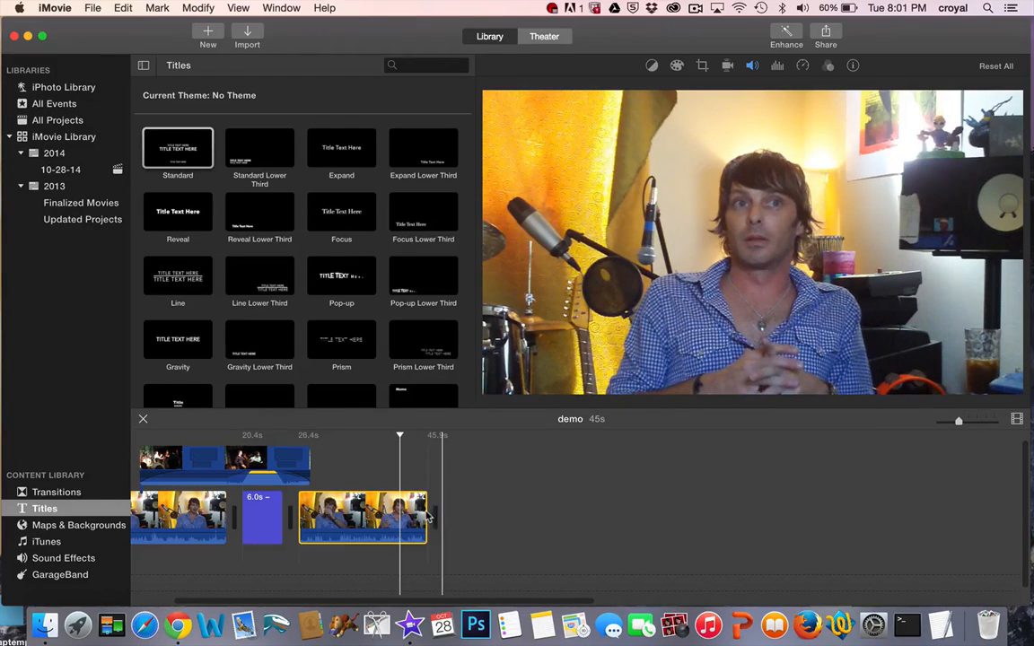
drag(429, 514, 400, 517)
click(371, 503)
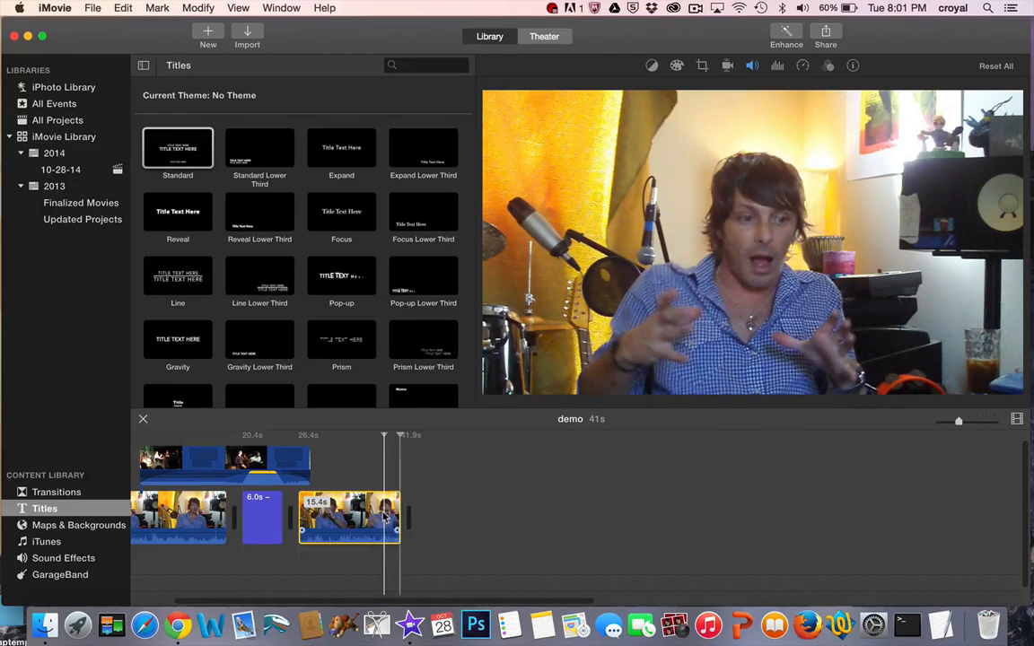
click(384, 511)
drag(400, 514, 417, 515)
key(space)
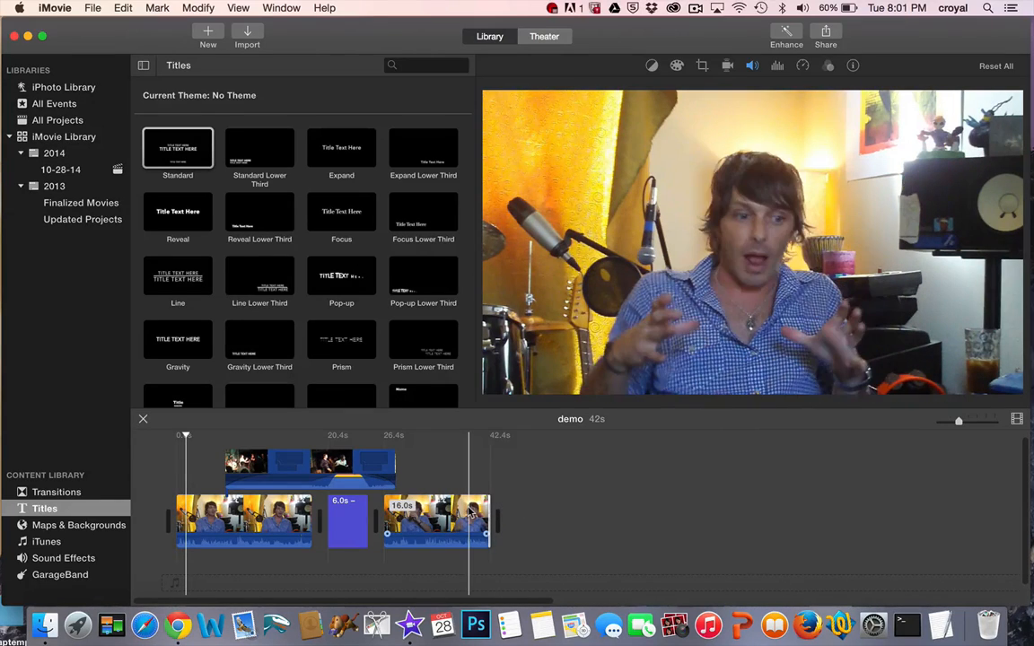
key(space)
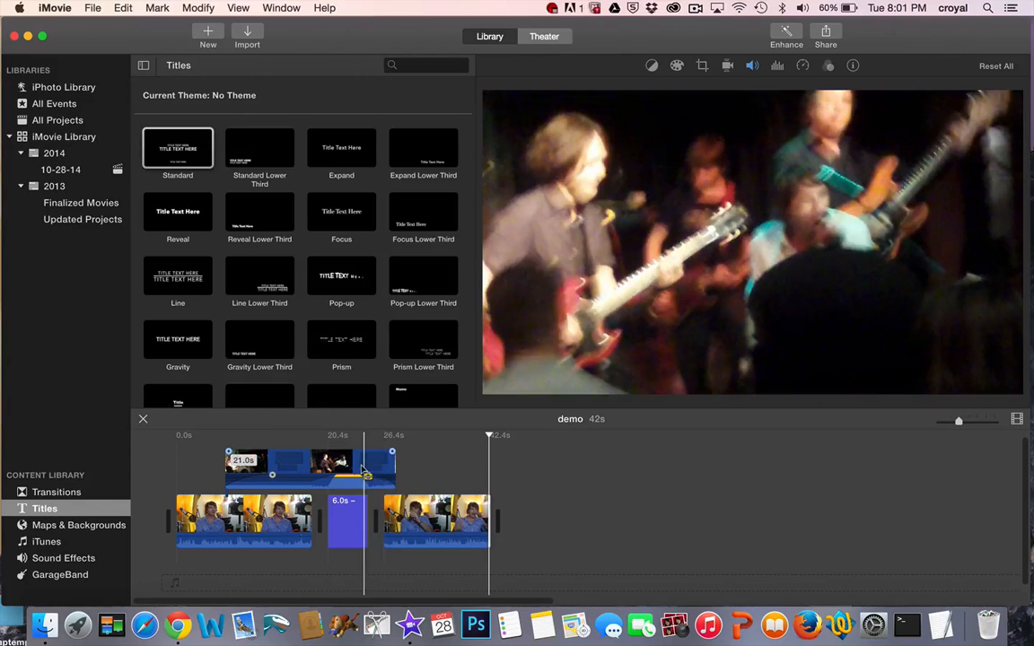
Set the concert cutaway's video fade to 0.4 s.
click(309, 469)
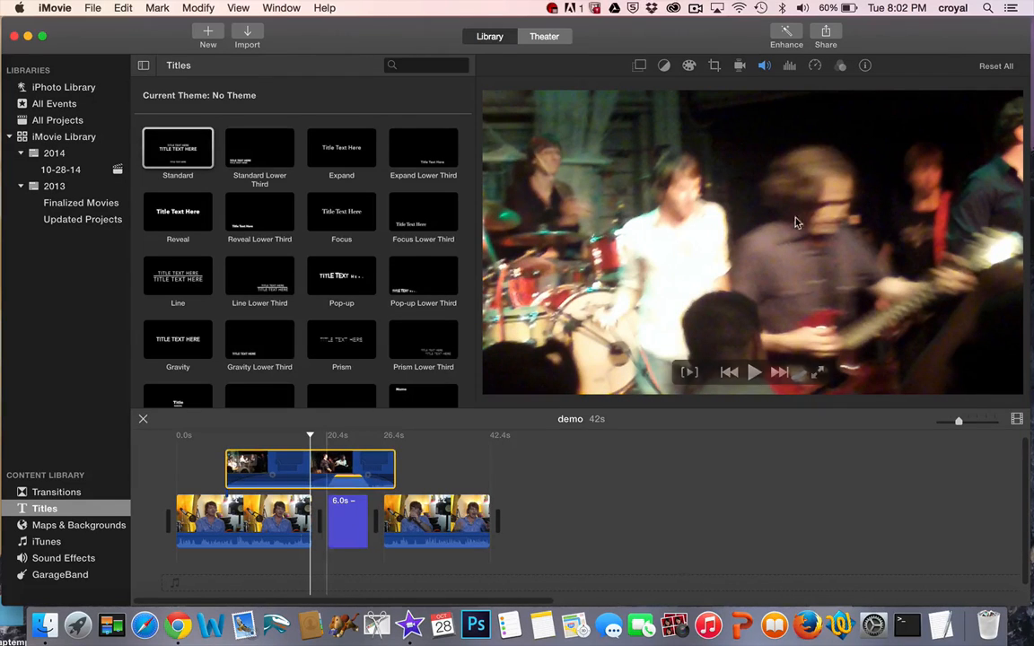
click(640, 67)
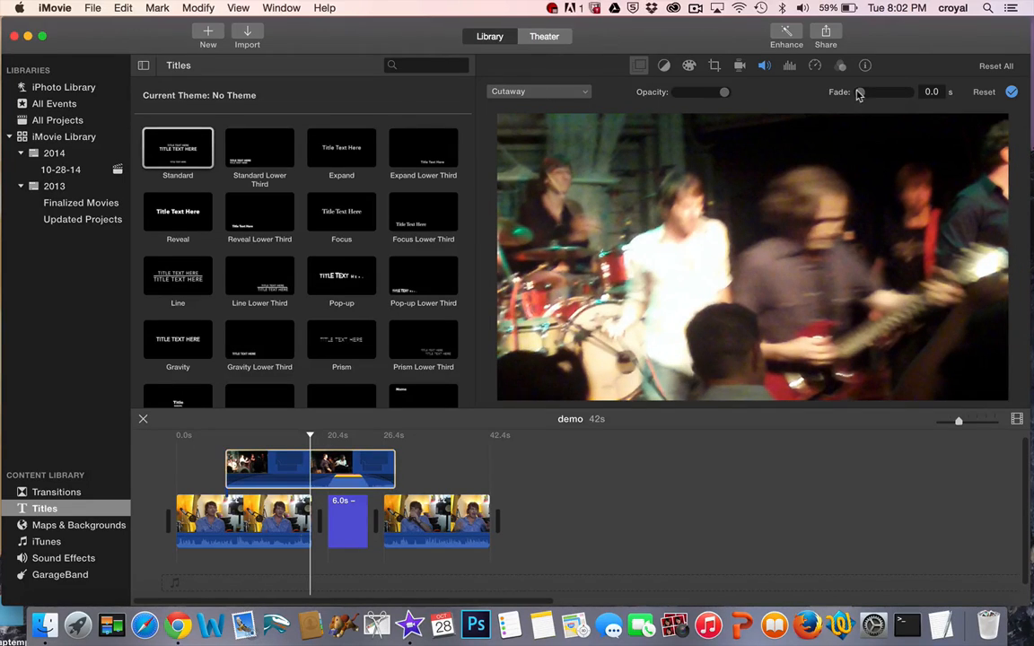
drag(861, 93, 881, 93)
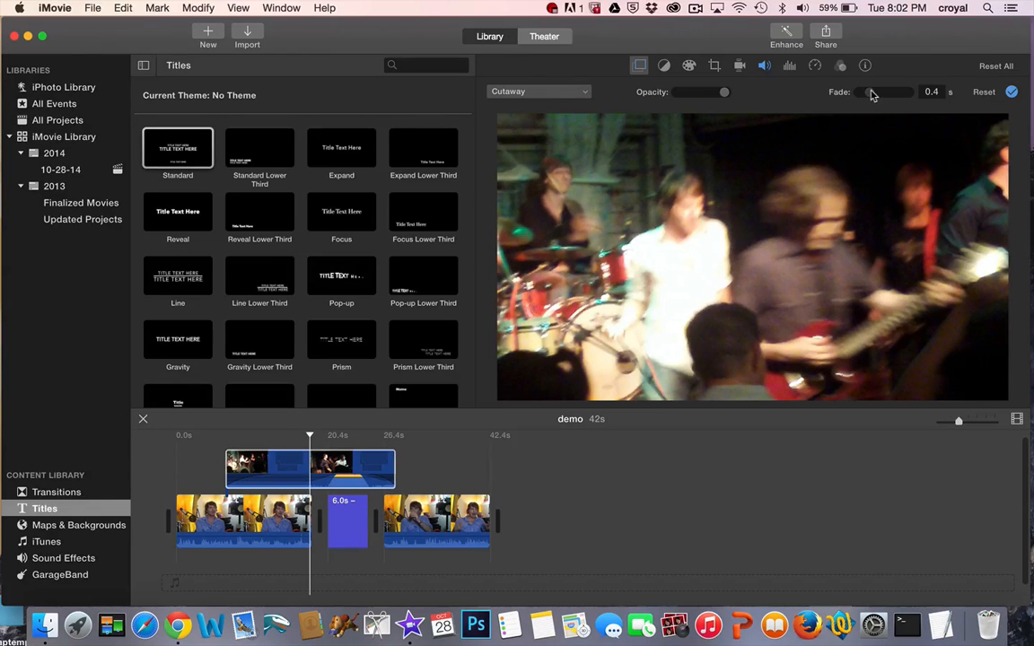
Play the beginning and the end of the concert cutaway to check how it fades in and out.
click(214, 463)
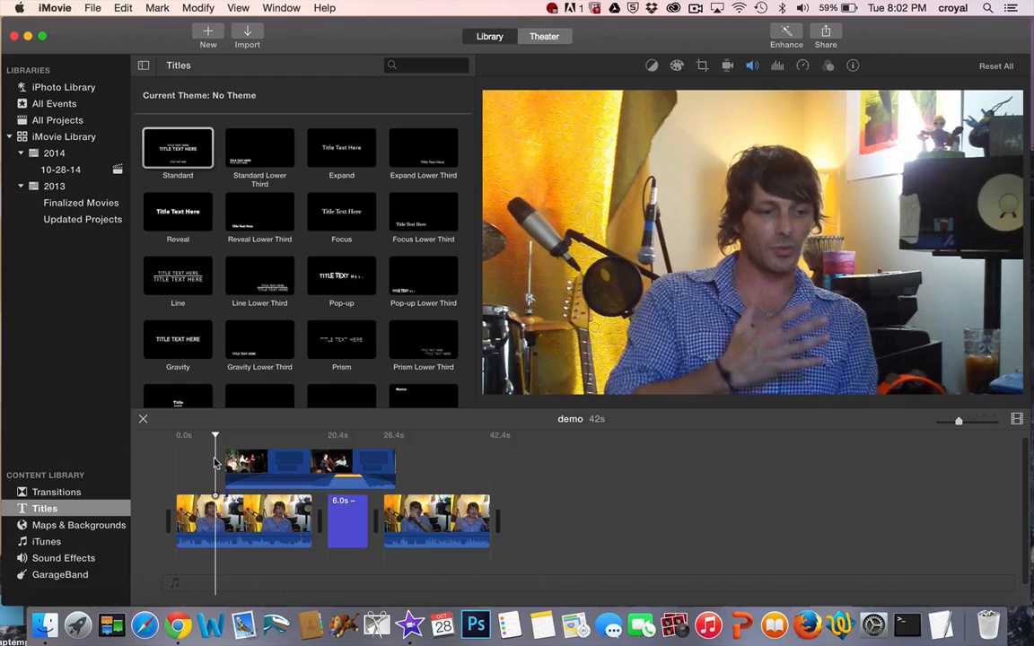
key(space)
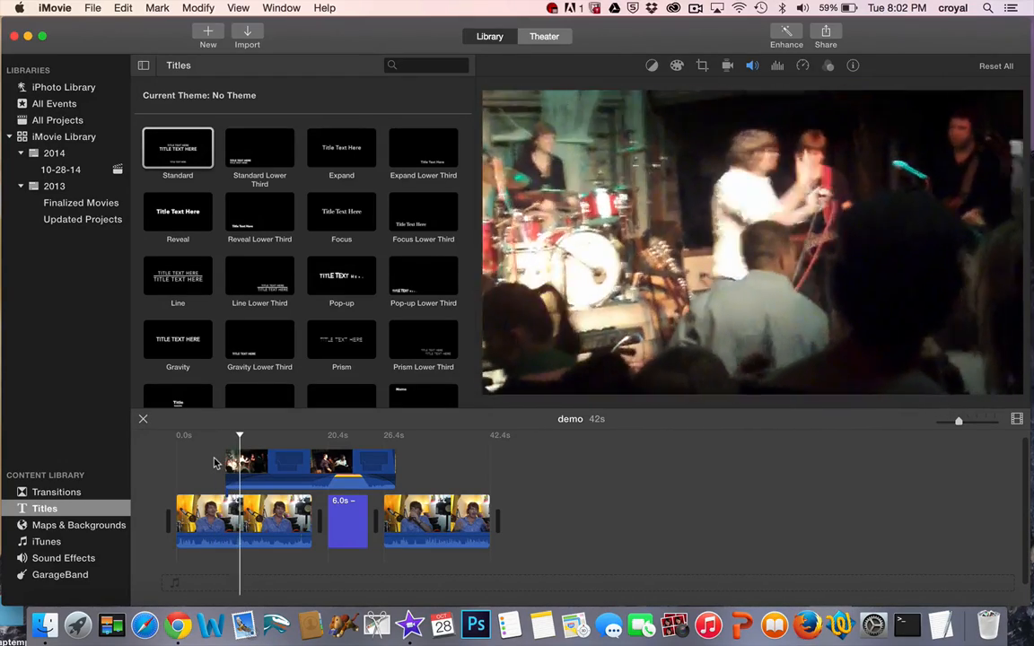
click(372, 463)
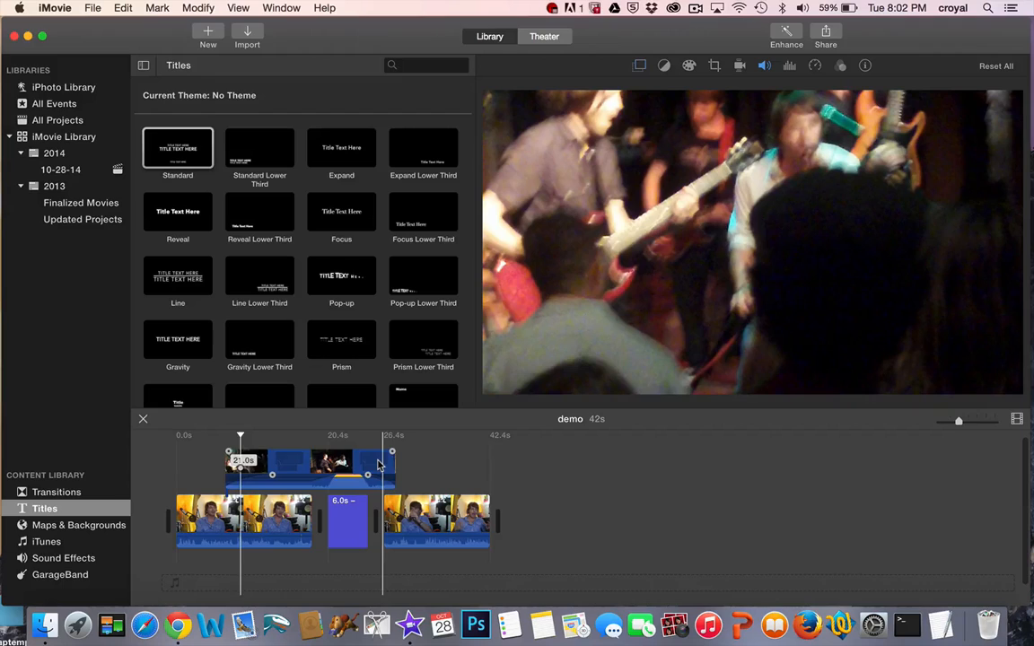
click(379, 463)
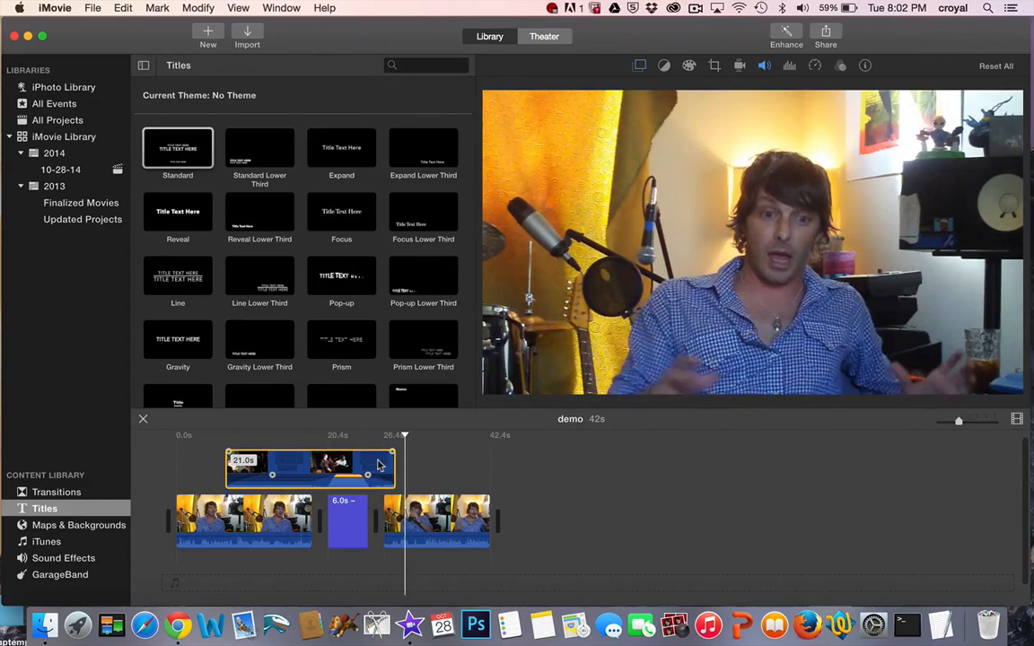
key(space)
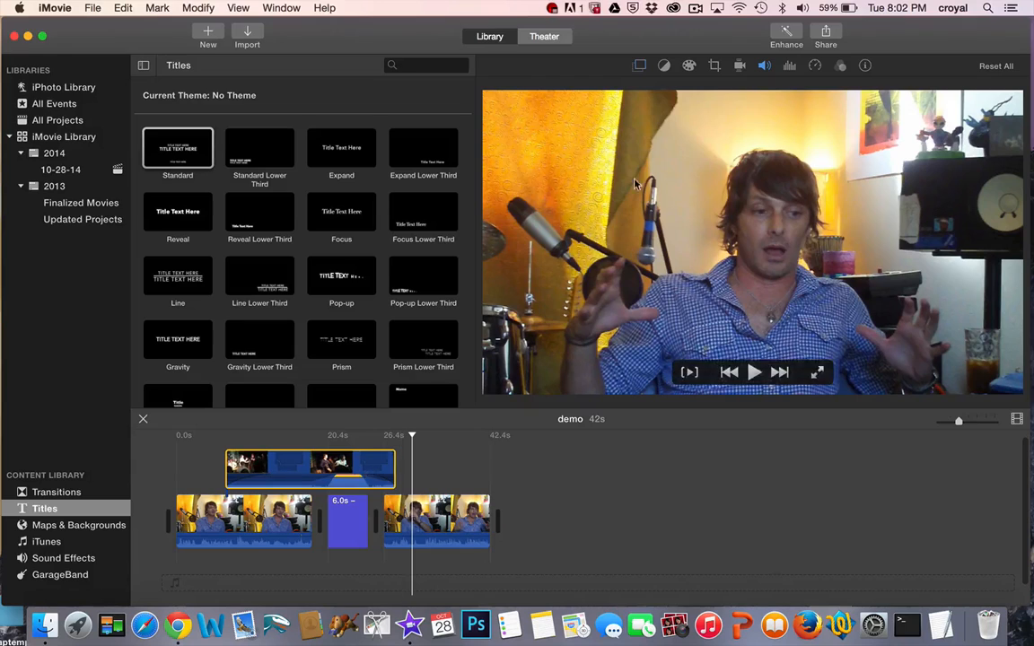
Review the clip's color balance, color correction, cropping, stabilization, volume, noise reduction and equalizer, and speed options.
click(665, 67)
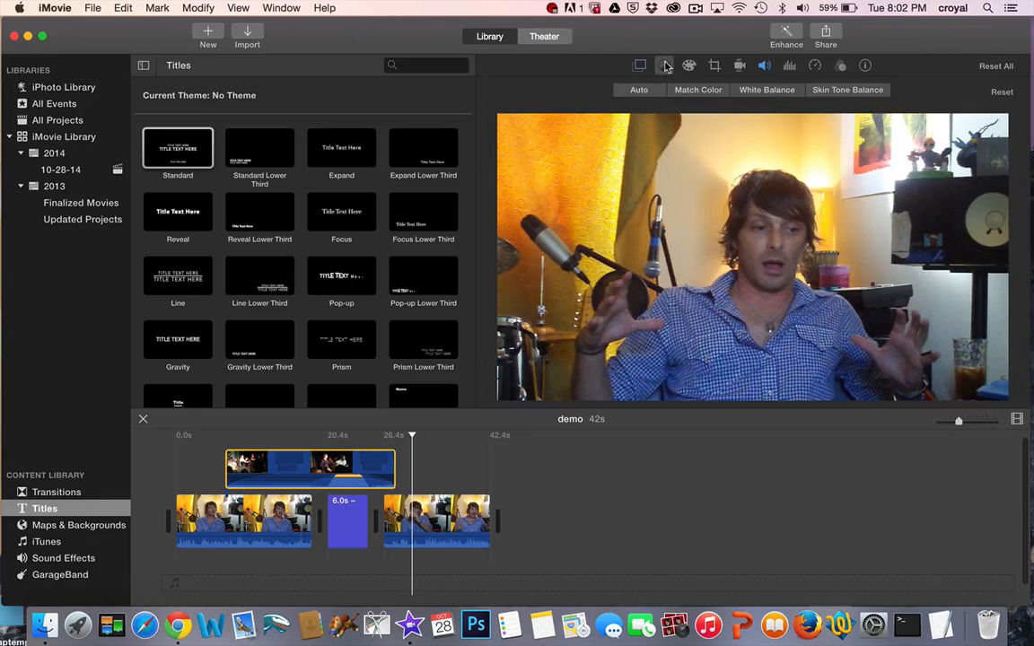
click(689, 67)
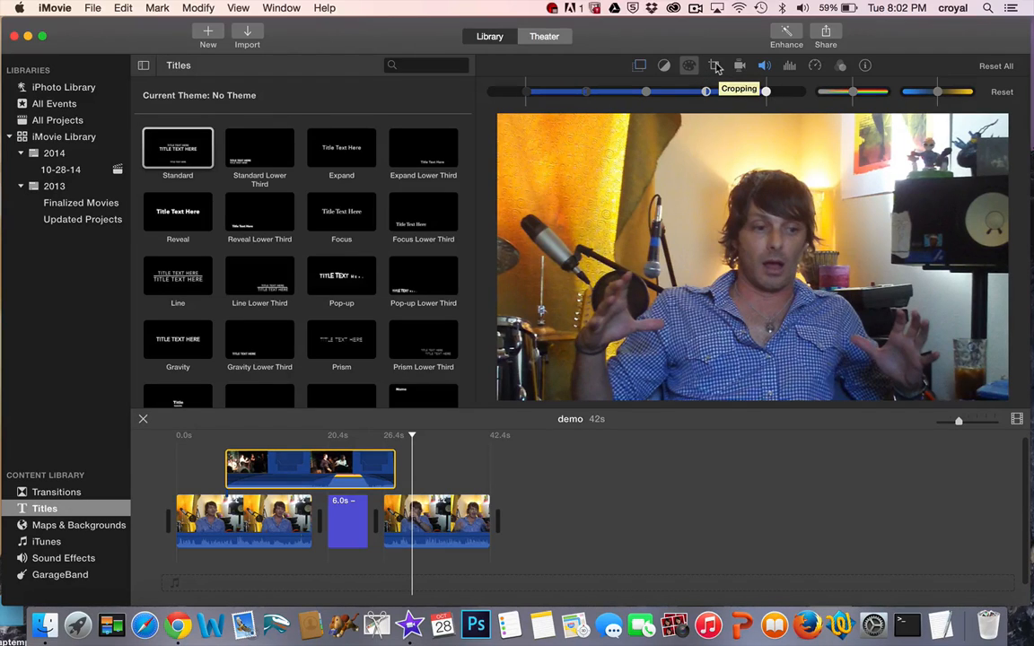
click(715, 66)
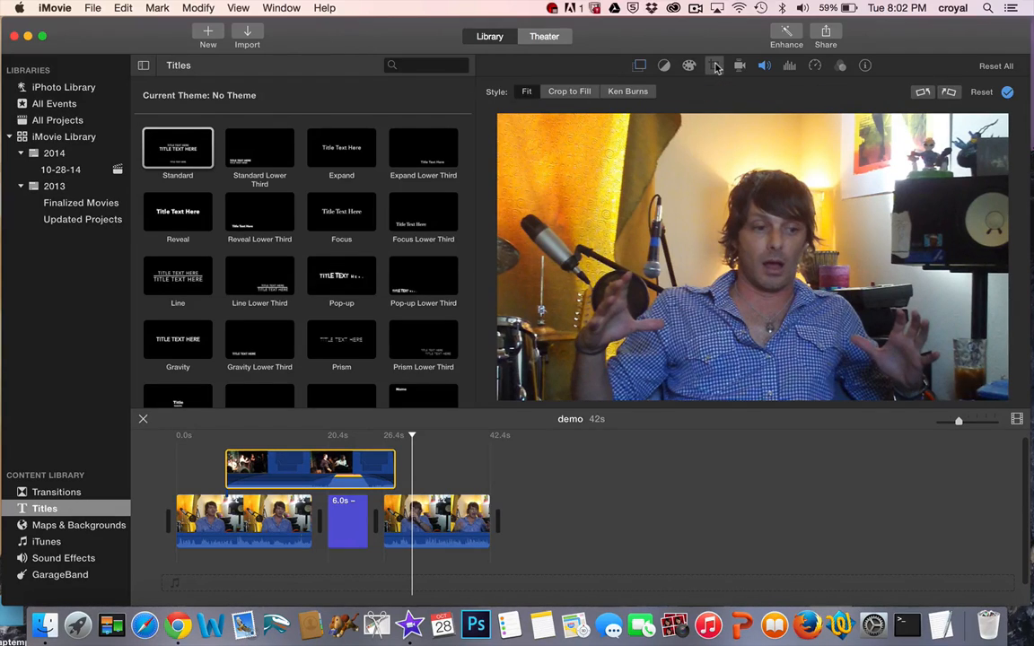
click(739, 67)
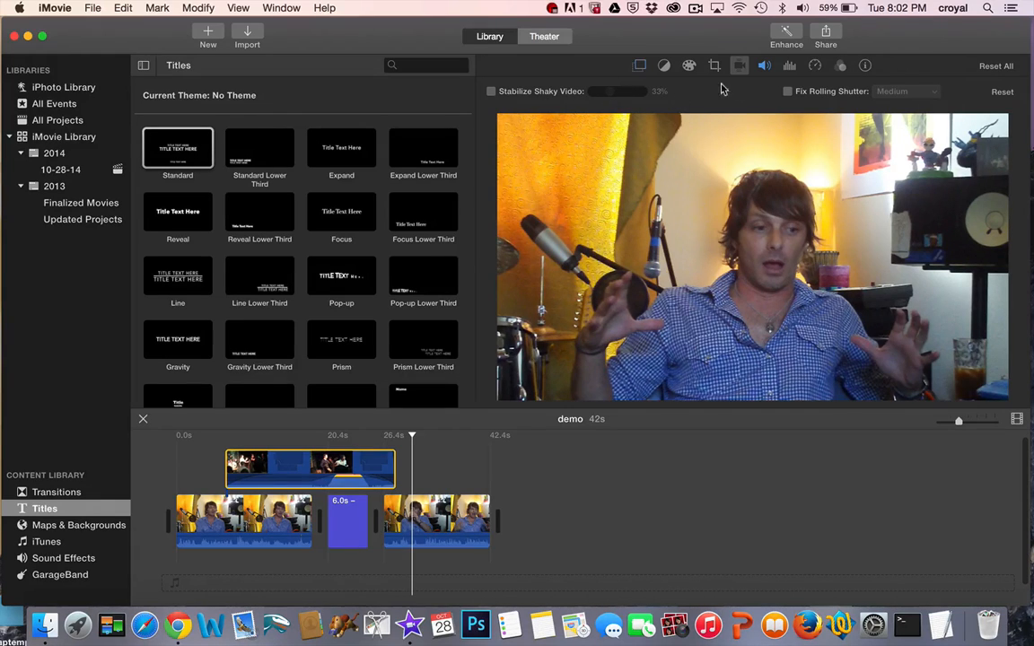
click(765, 67)
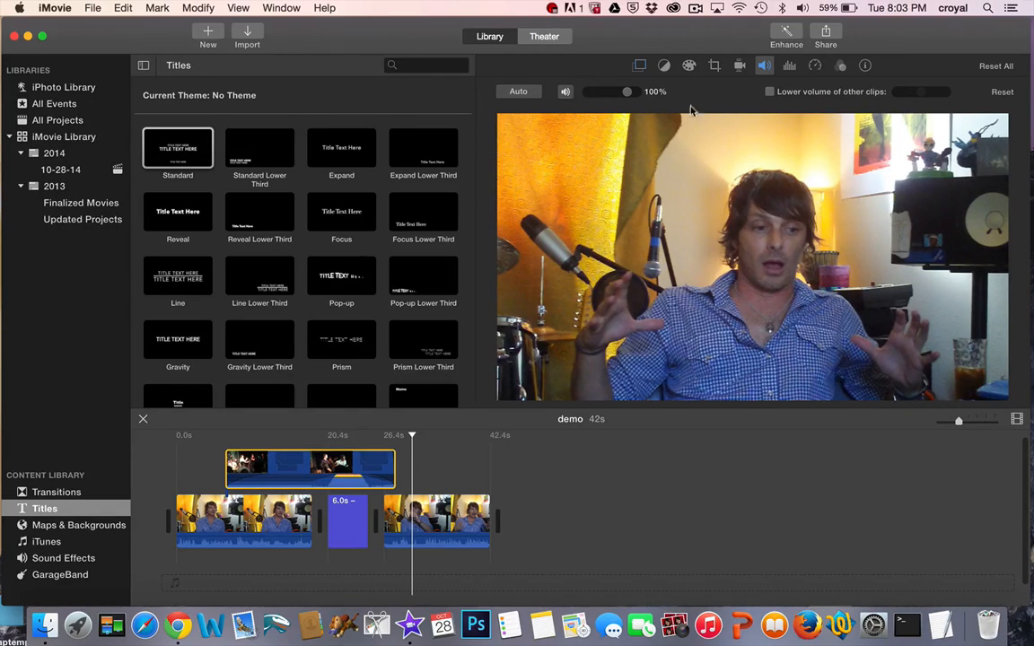
click(790, 66)
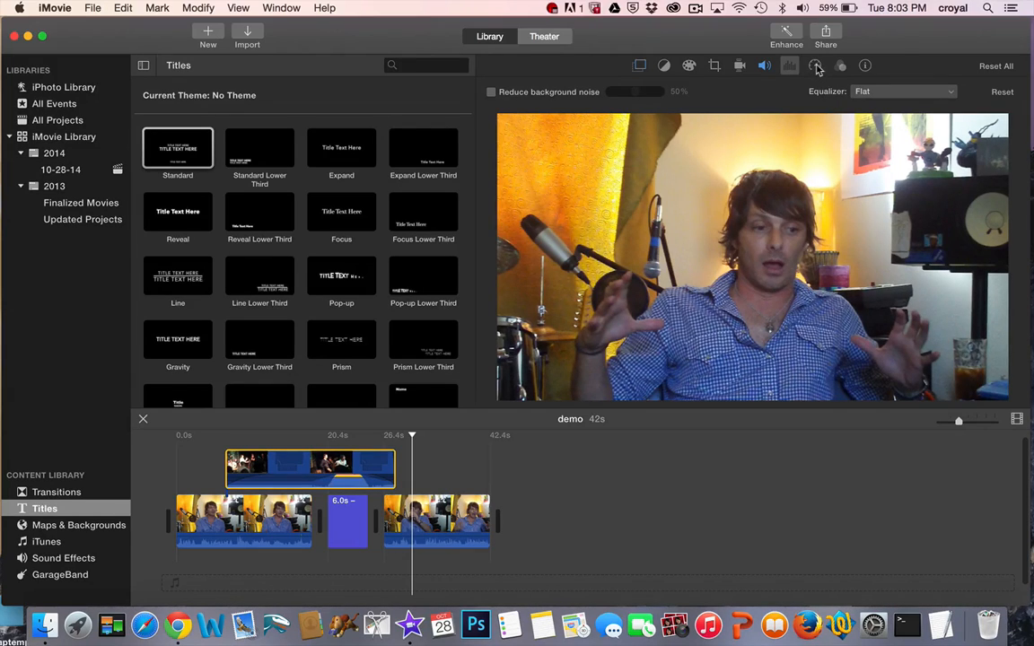
click(815, 66)
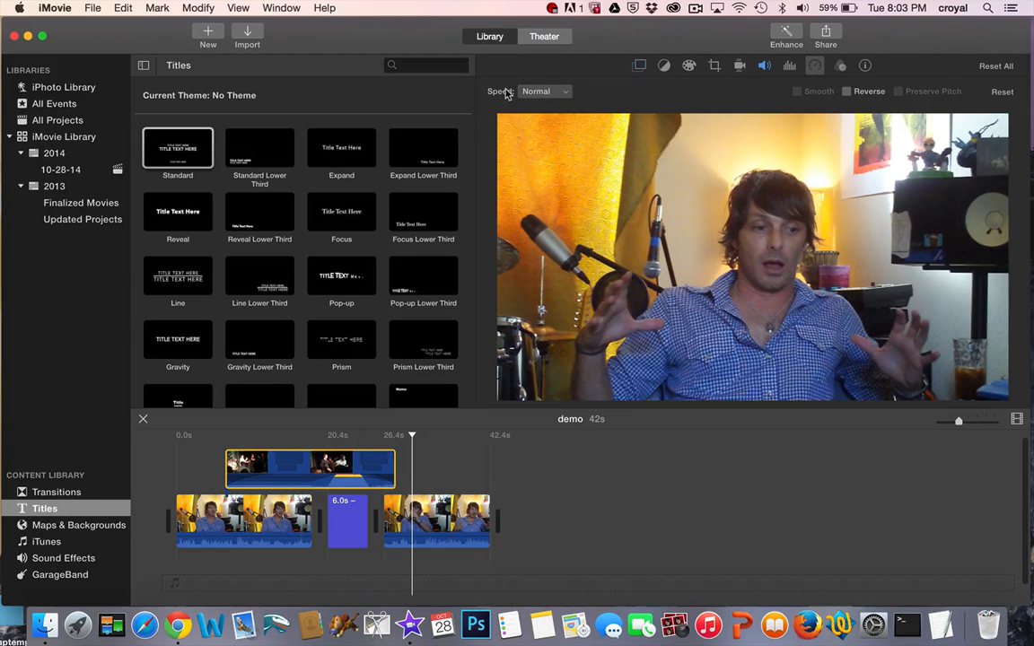
click(538, 92)
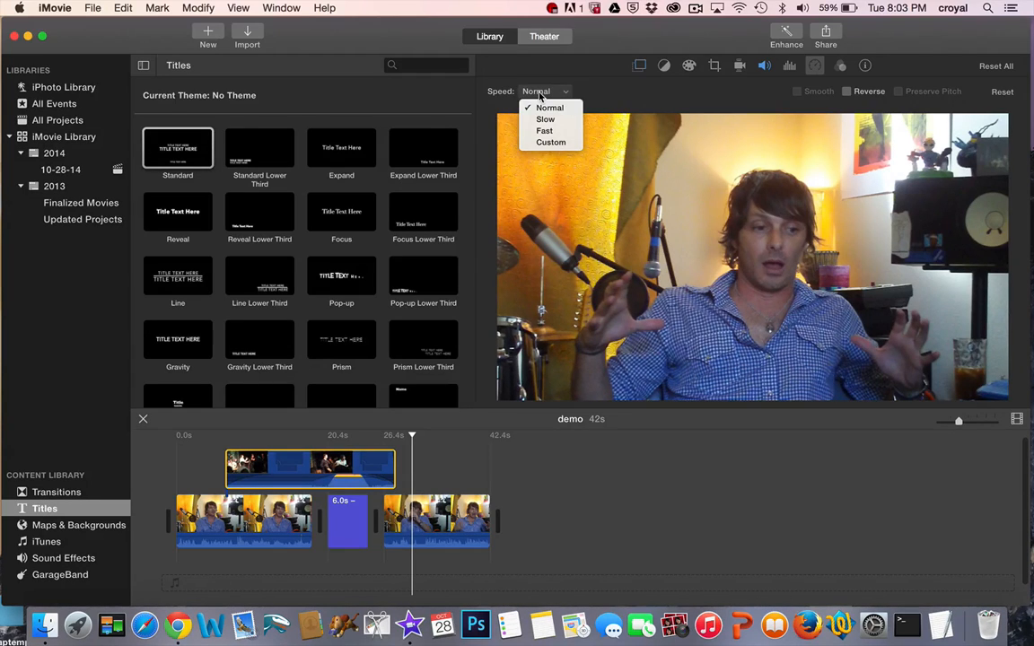
click(539, 95)
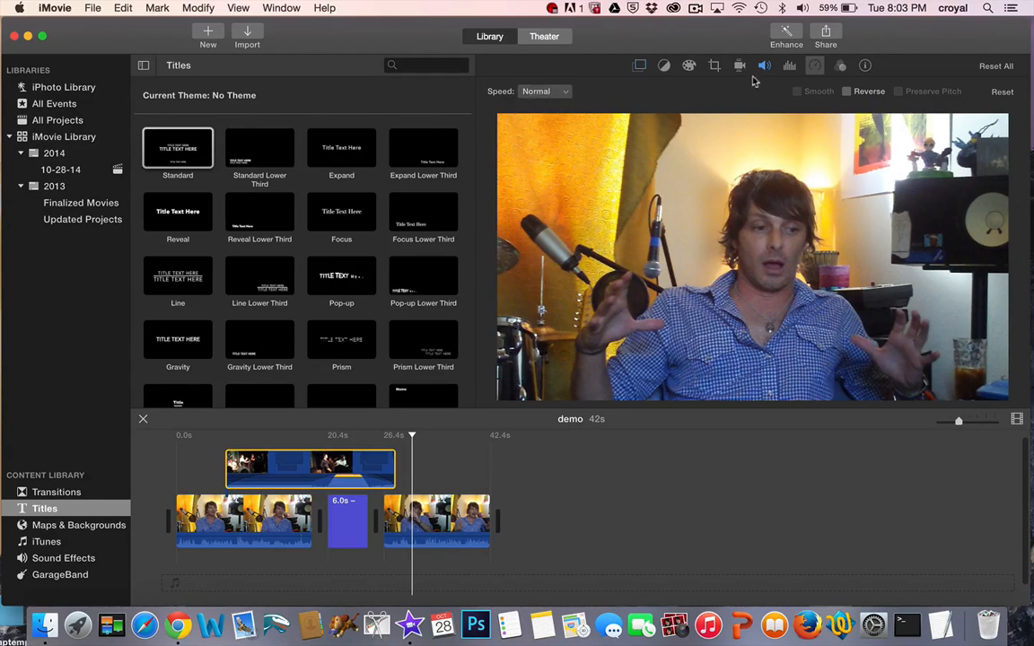
Preview the Vignette video effect on the concert cutaway with the sound lowered, leaving the effect chooser without applying anything.
click(839, 69)
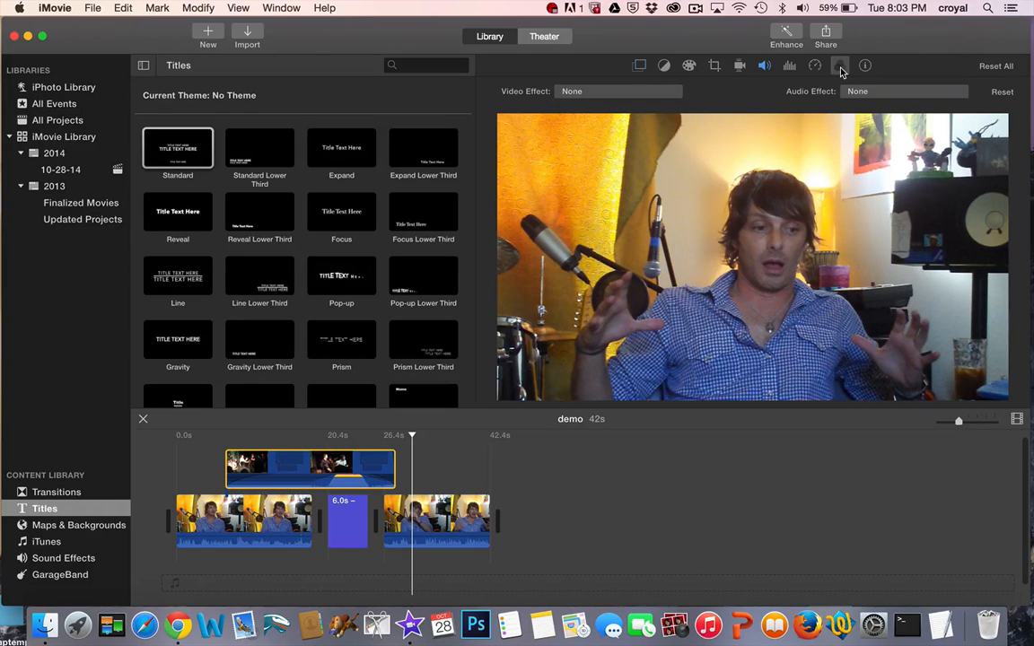
click(841, 69)
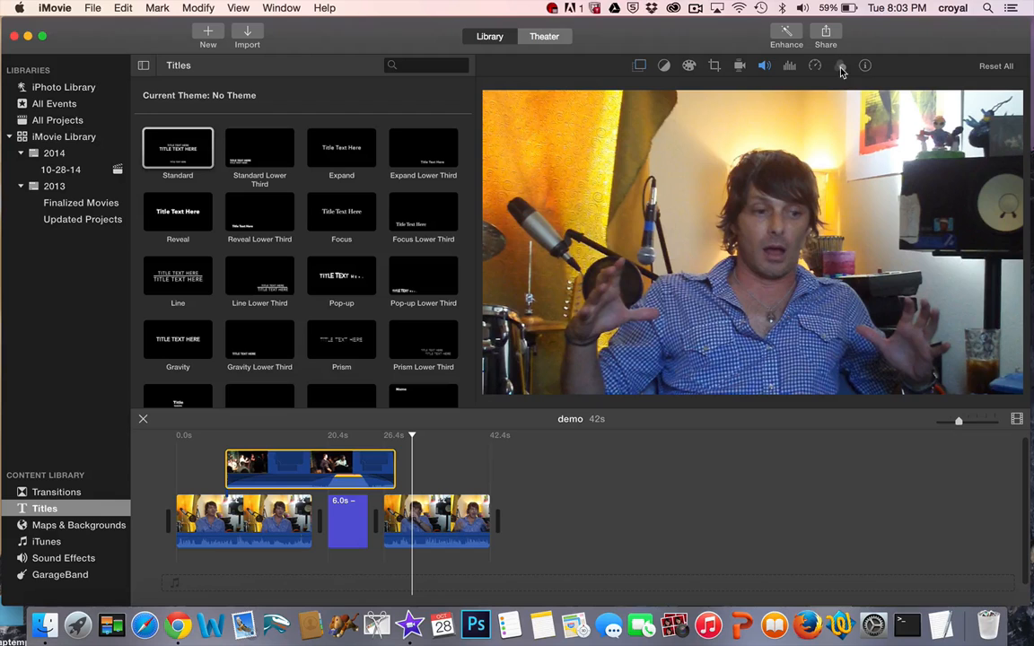
click(840, 68)
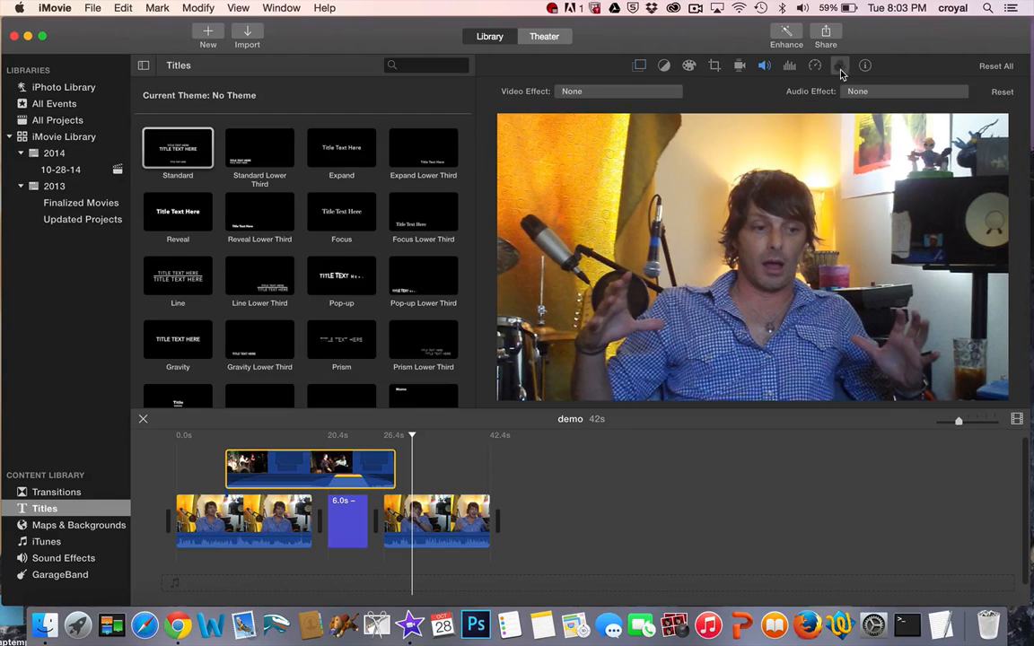
click(592, 91)
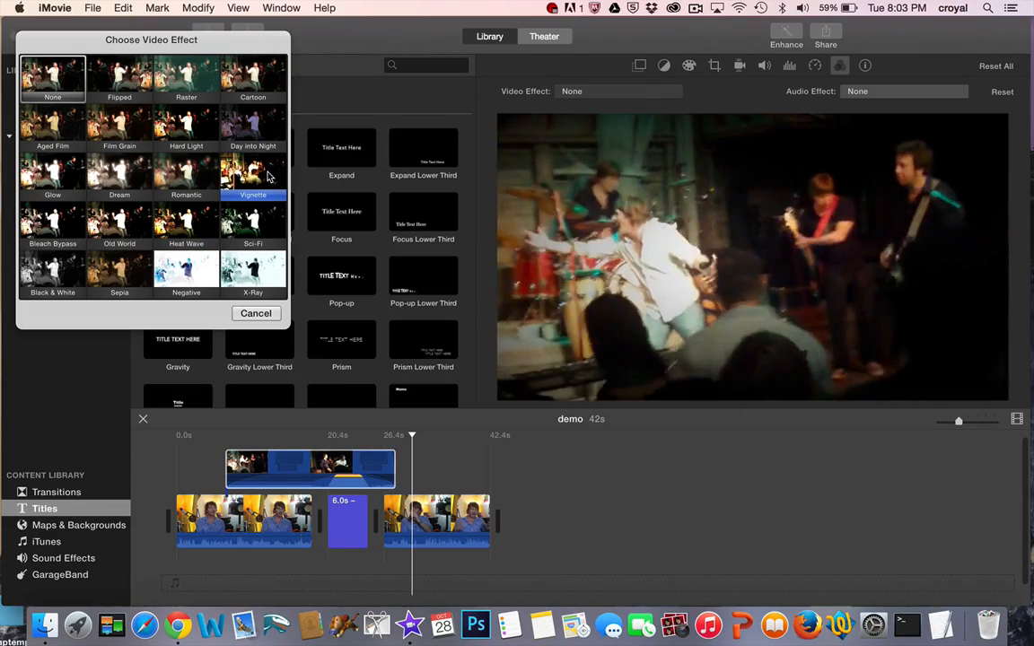
key(XF86AudioLowerVolume)
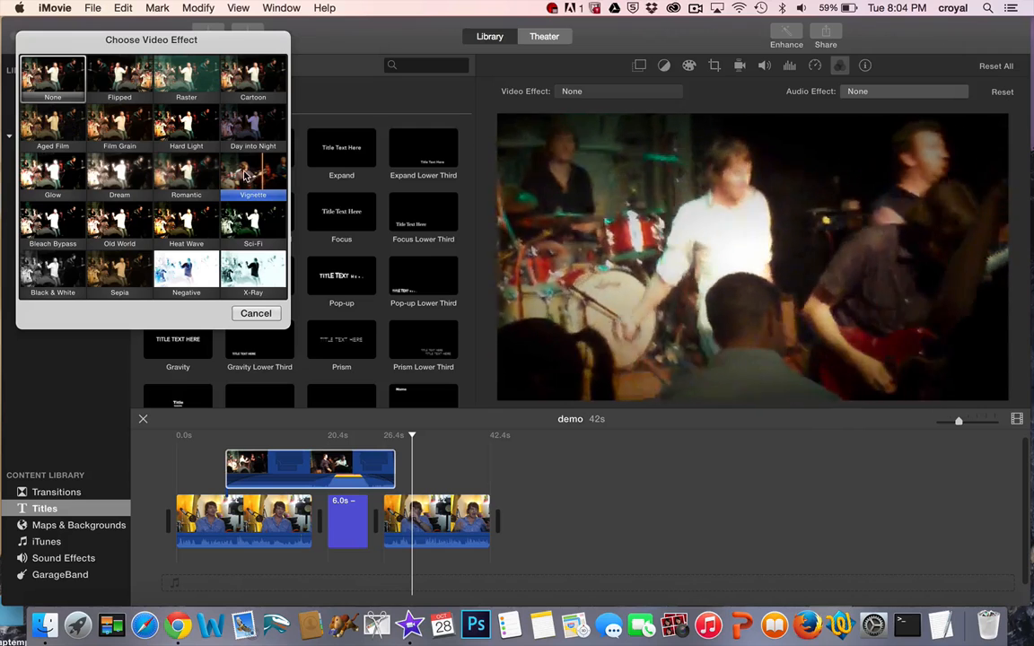
click(255, 313)
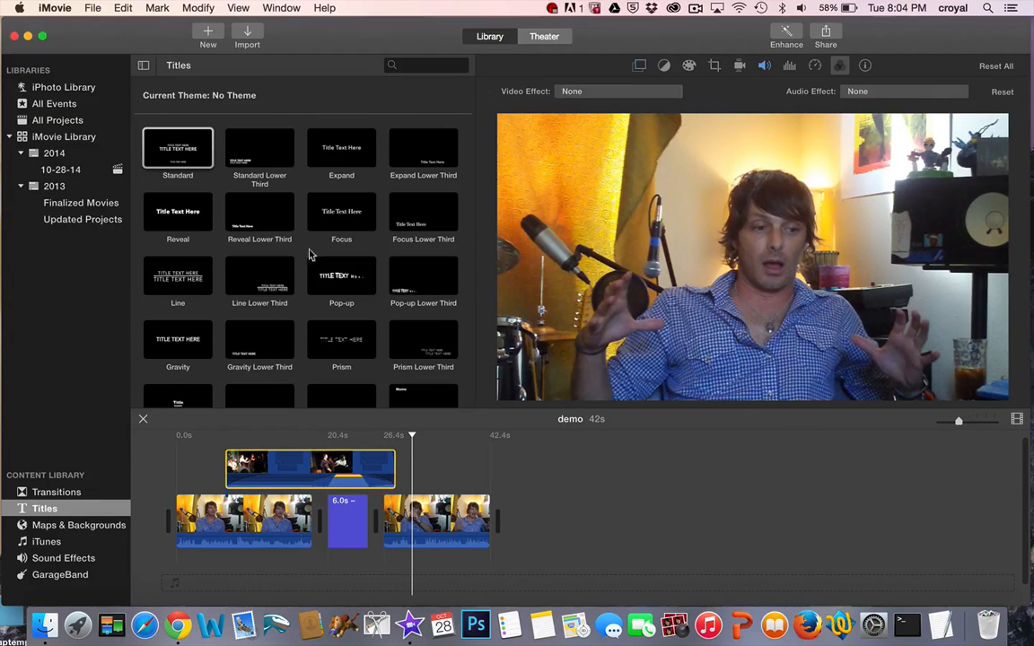
Try the Multi-Tune audio effect on the concert cutaway, preview other effects and set the audio effect back to None.
click(866, 93)
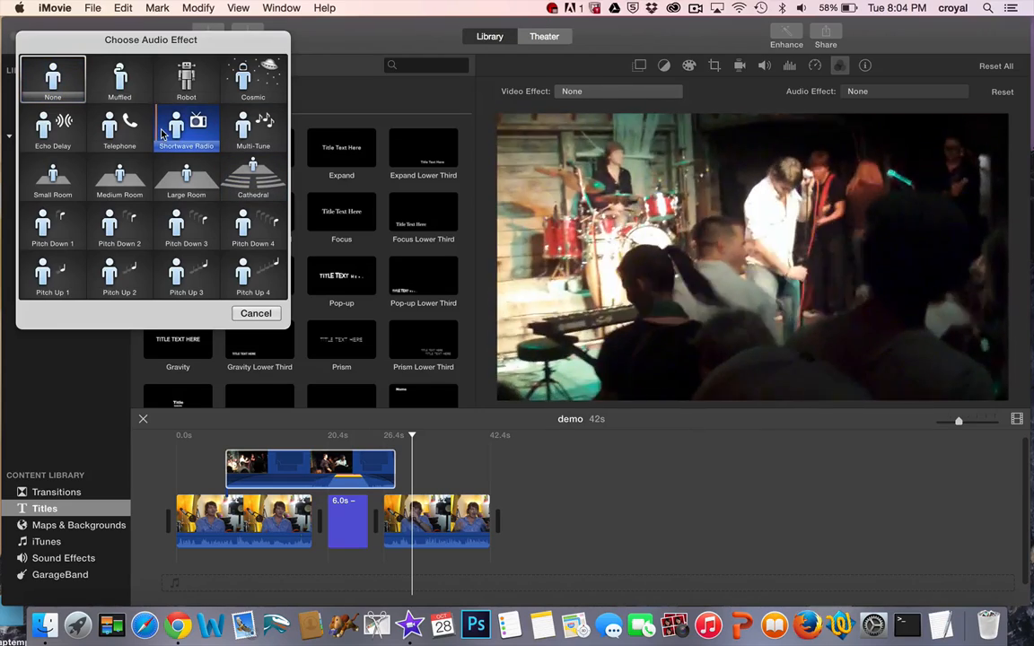
key(XF86AudioRaiseVolume)
key(XF86AudioRaiseVolume)
key(XF86AudioRaiseVolume)
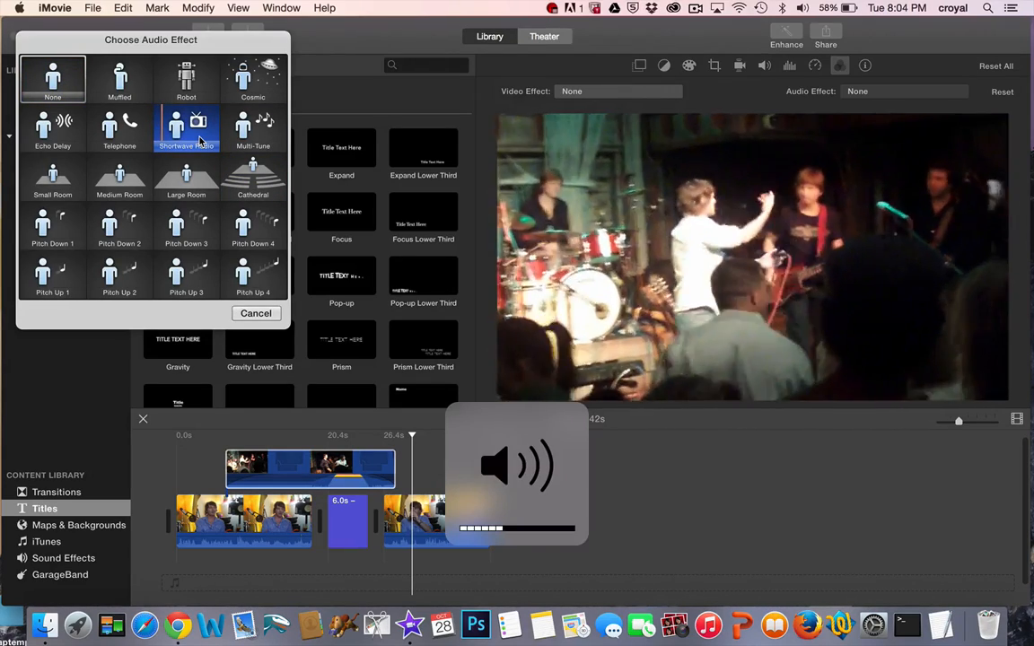
click(253, 130)
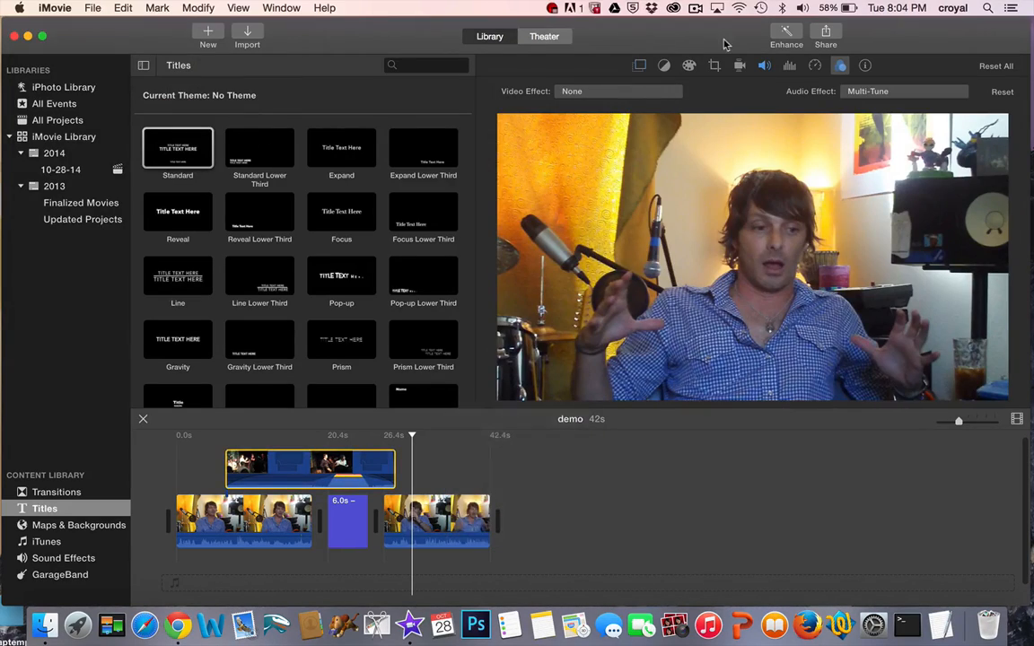
click(868, 93)
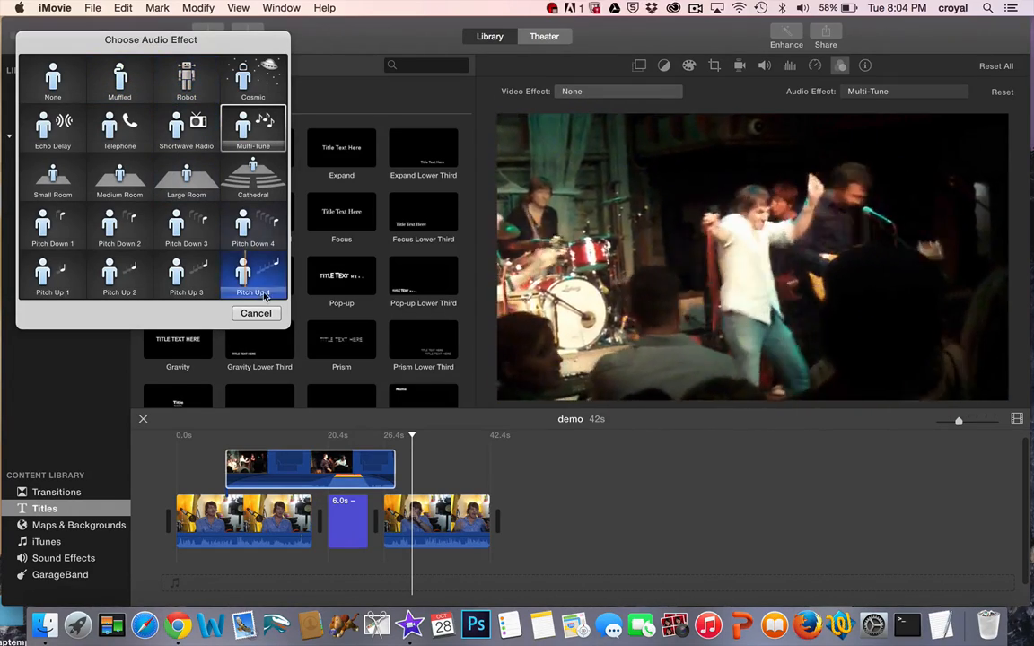
click(51, 87)
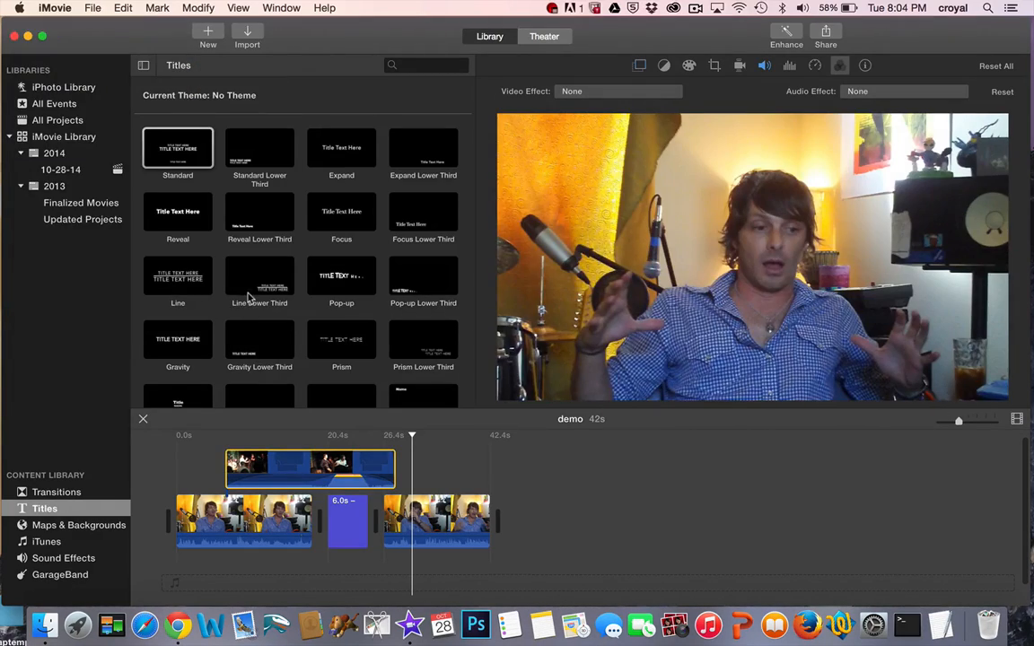
Check the duration information of the concert cutaway and of the blank title.
click(863, 68)
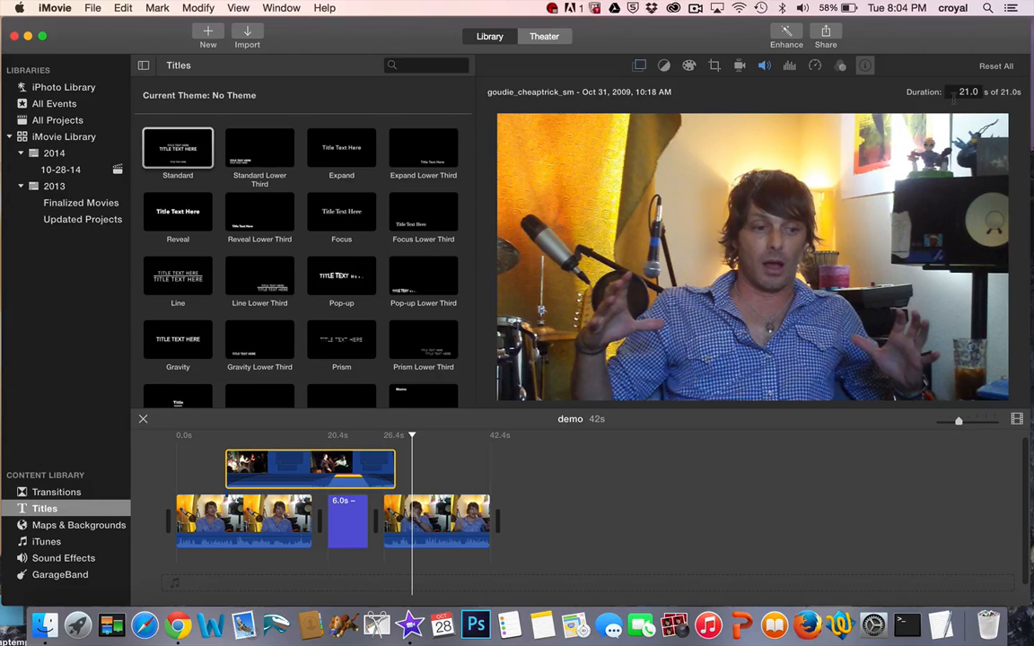
click(348, 510)
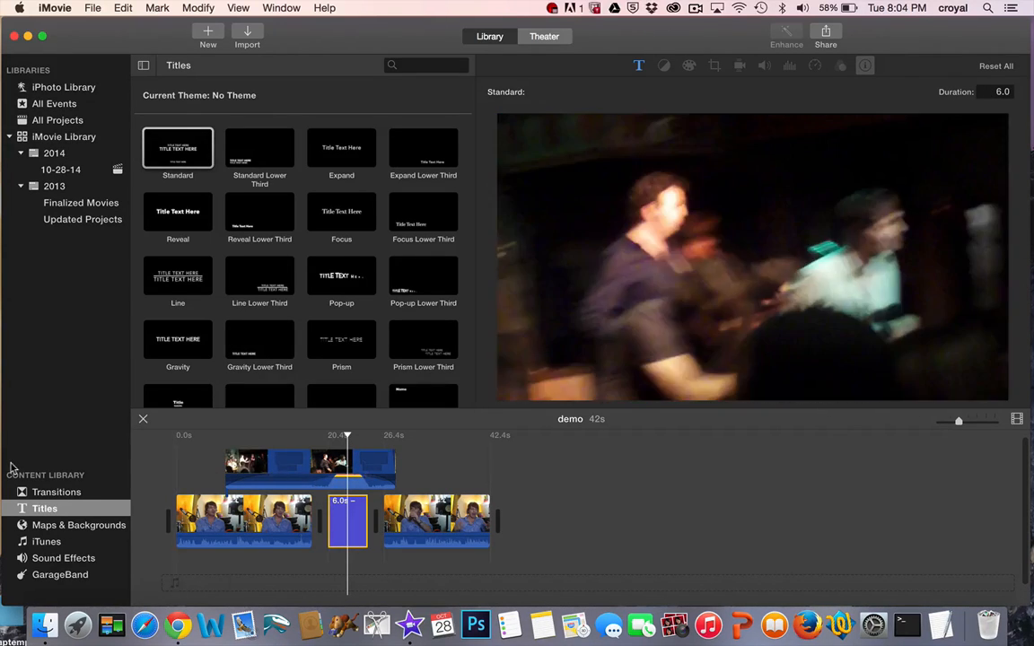
Add a Fade to Black transition before the first interview clip and play the opening.
click(62, 494)
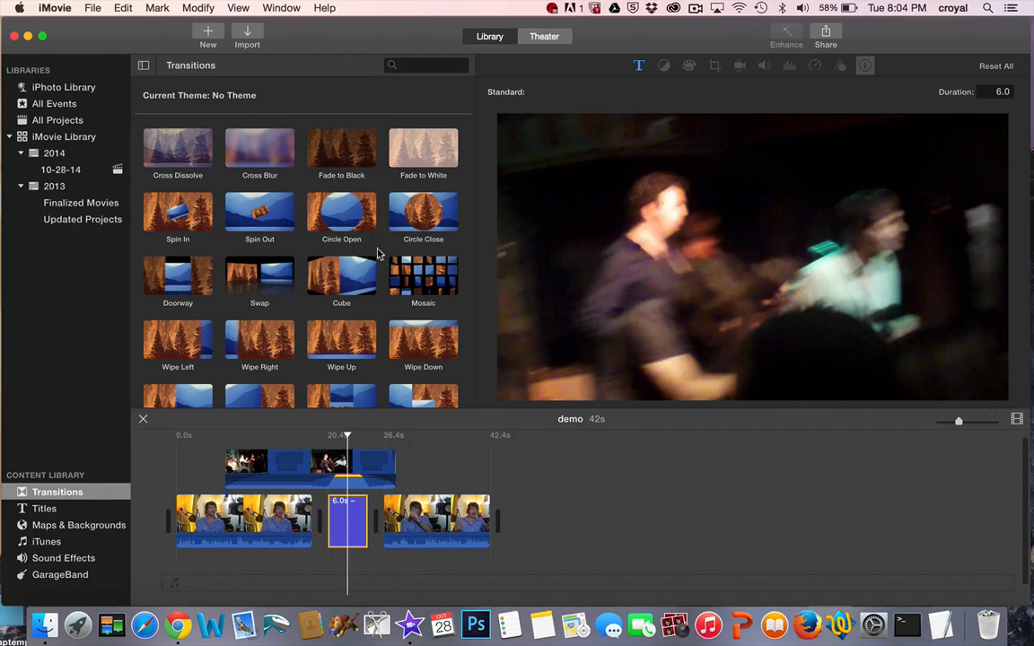
click(346, 153)
drag(346, 152, 169, 522)
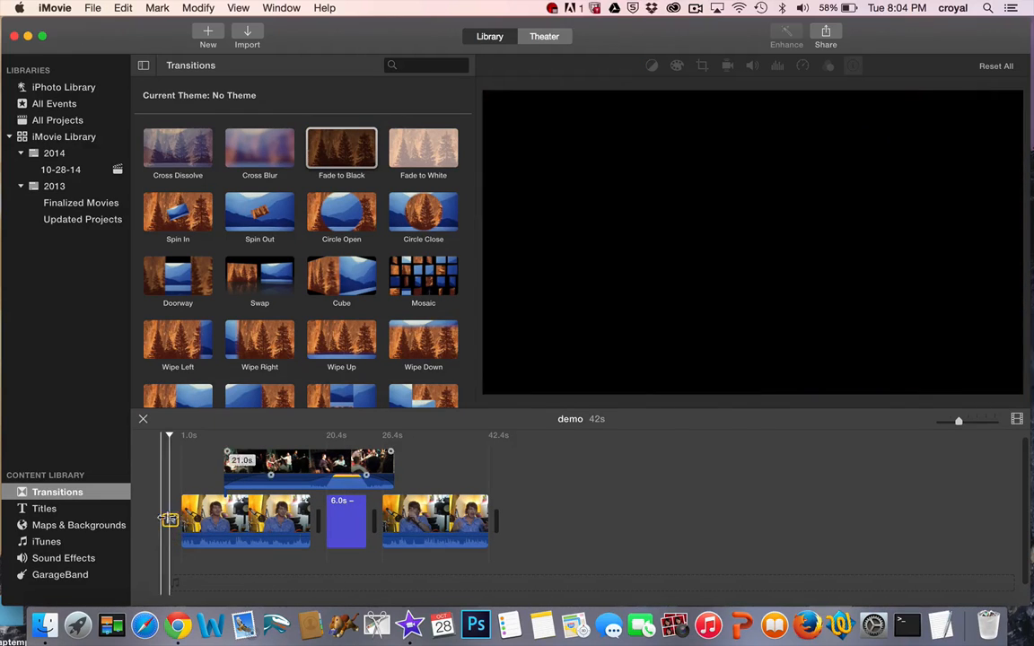
scroll(339, 291, down, 3)
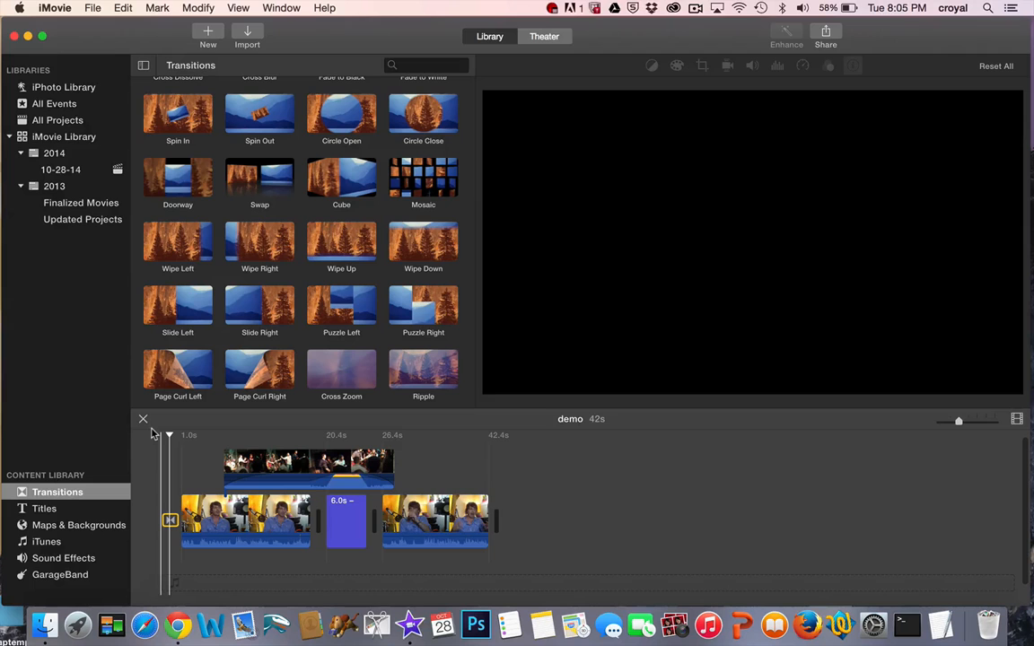
key(space)
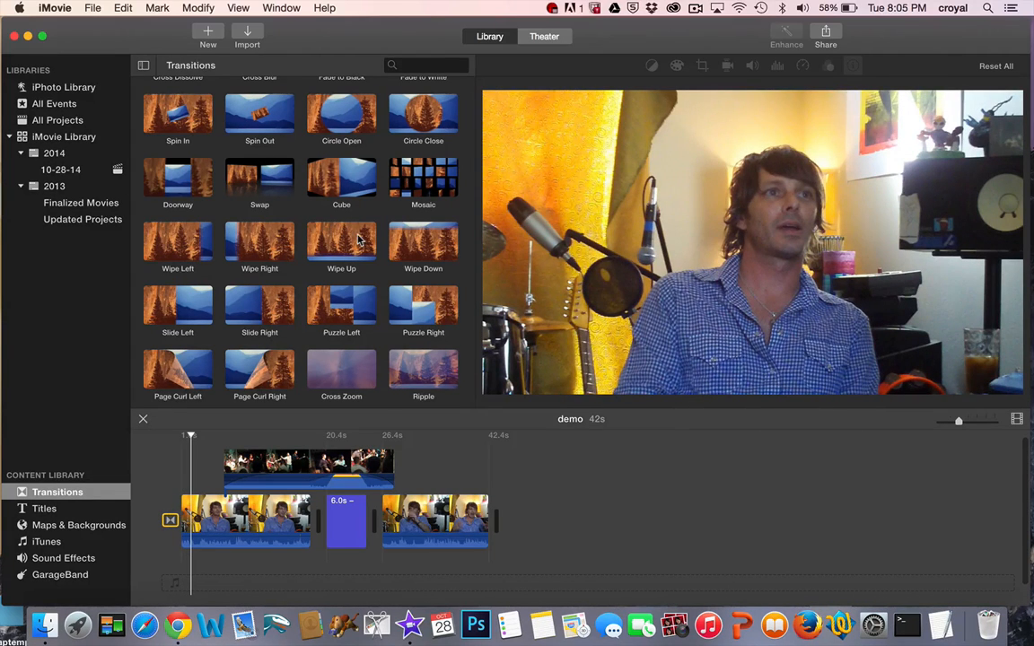
Add a Fade to Black transition after the last interview clip and play the ending.
scroll(359, 237, up, 3)
drag(341, 148, 492, 524)
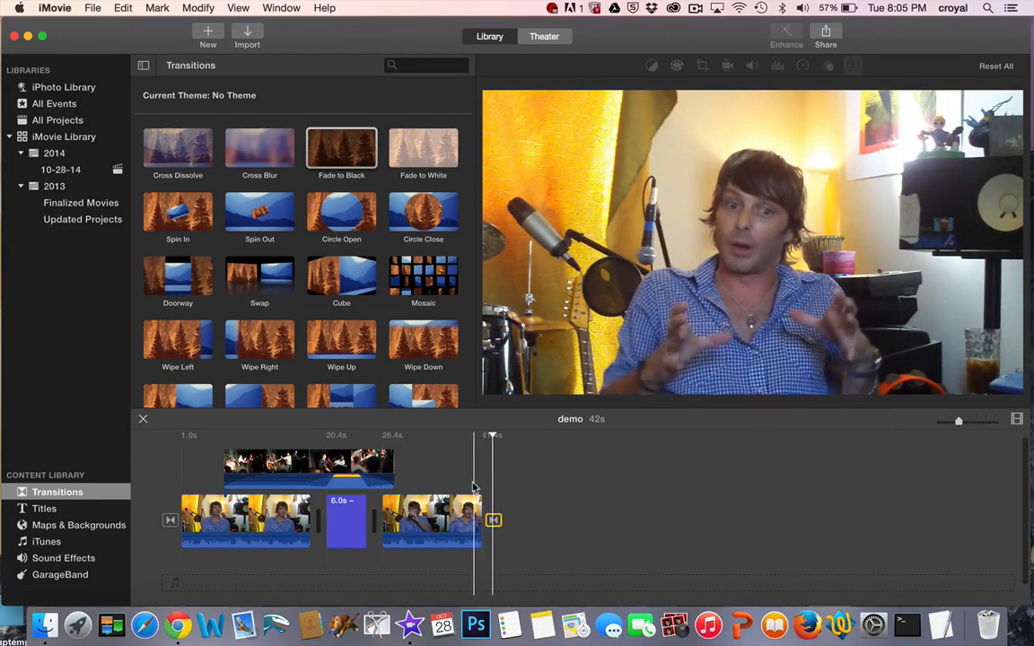
key(space)
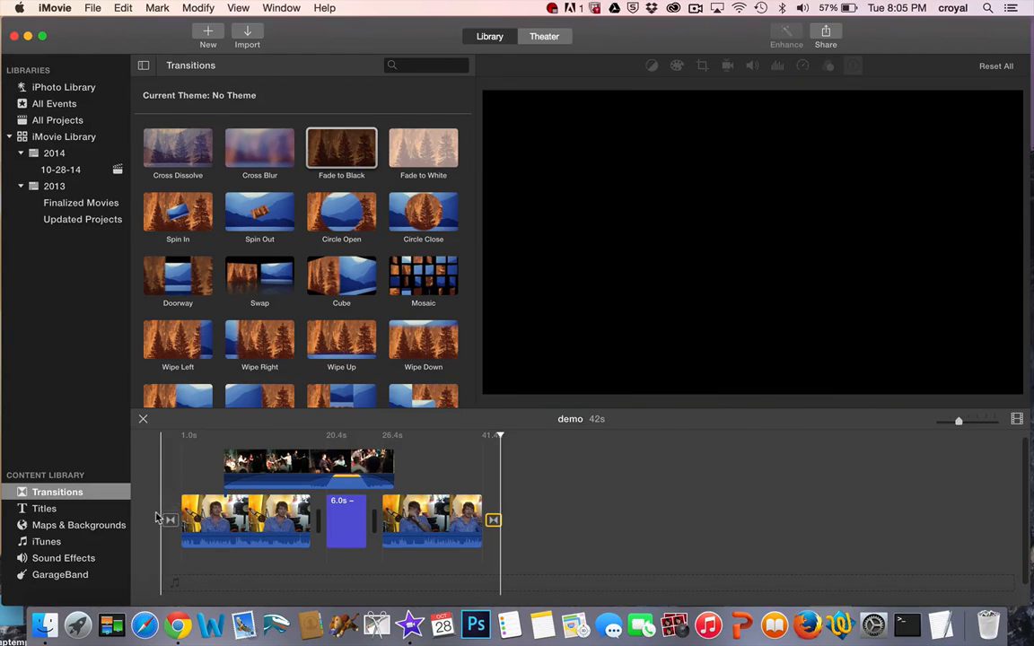
Insert a Standard title at the start of the project, before the opening transition, and select the word TEXT in its main line.
click(47, 509)
click(184, 150)
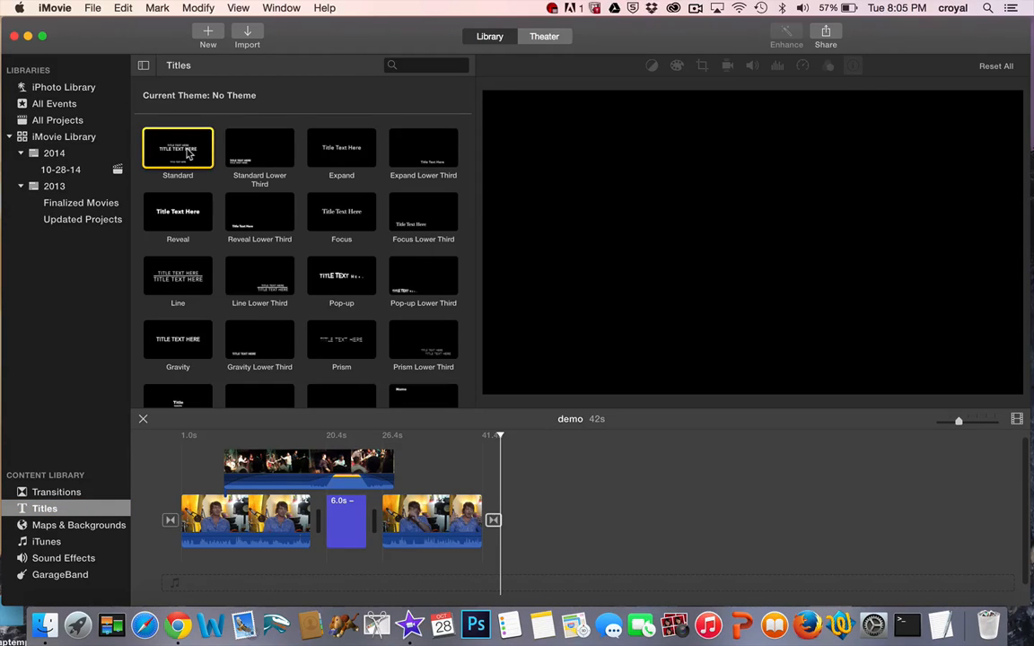
drag(188, 155, 145, 526)
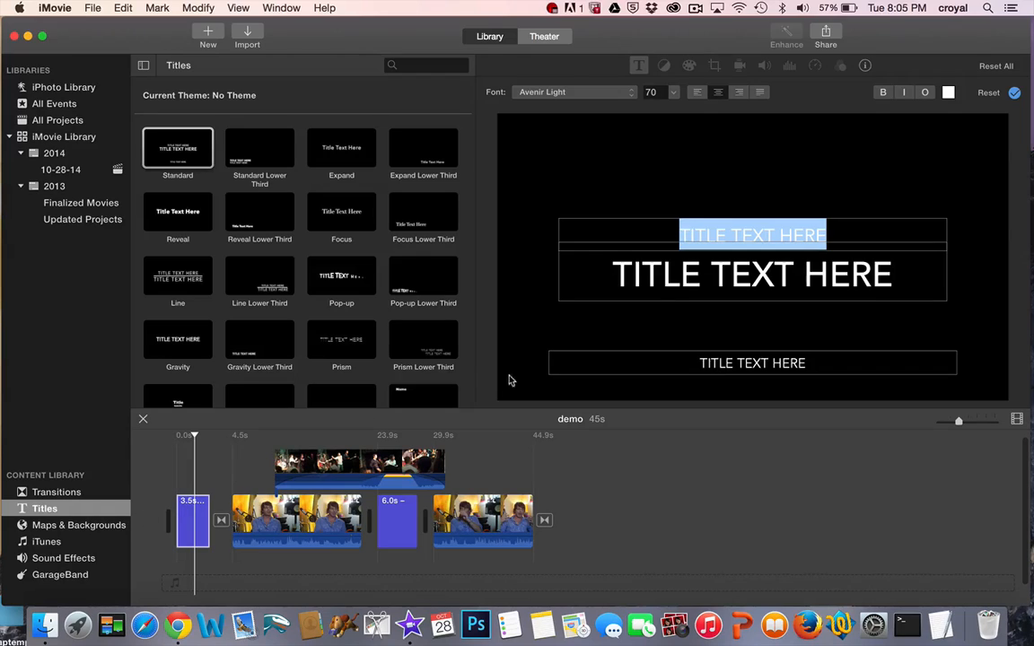
double_click(741, 284)
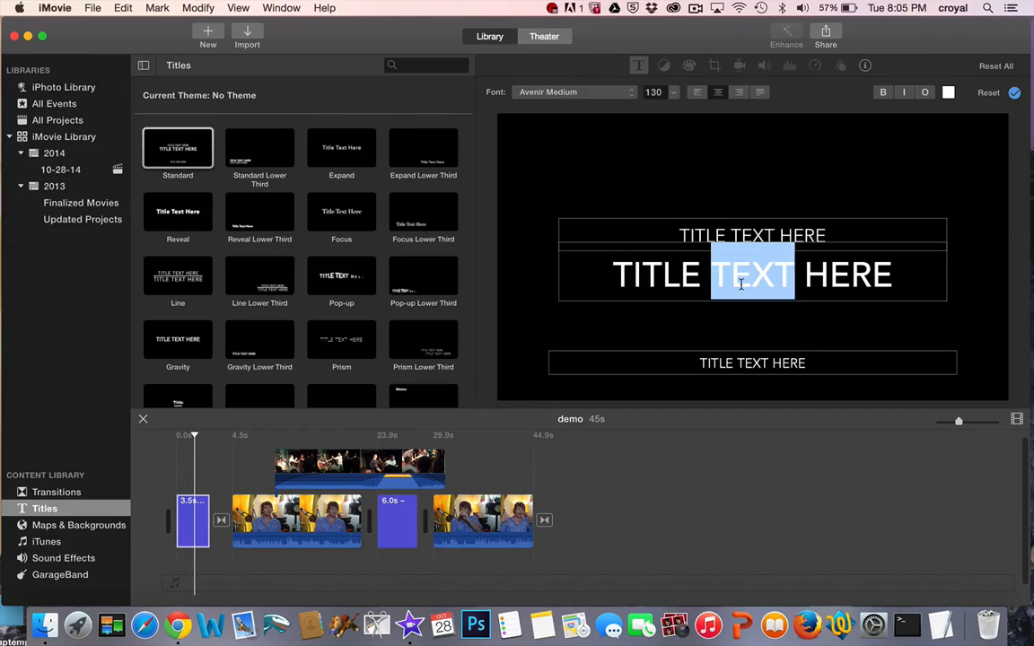
Play the opening through the transition into the interview and delete the Standard title at the start.
click(193, 437)
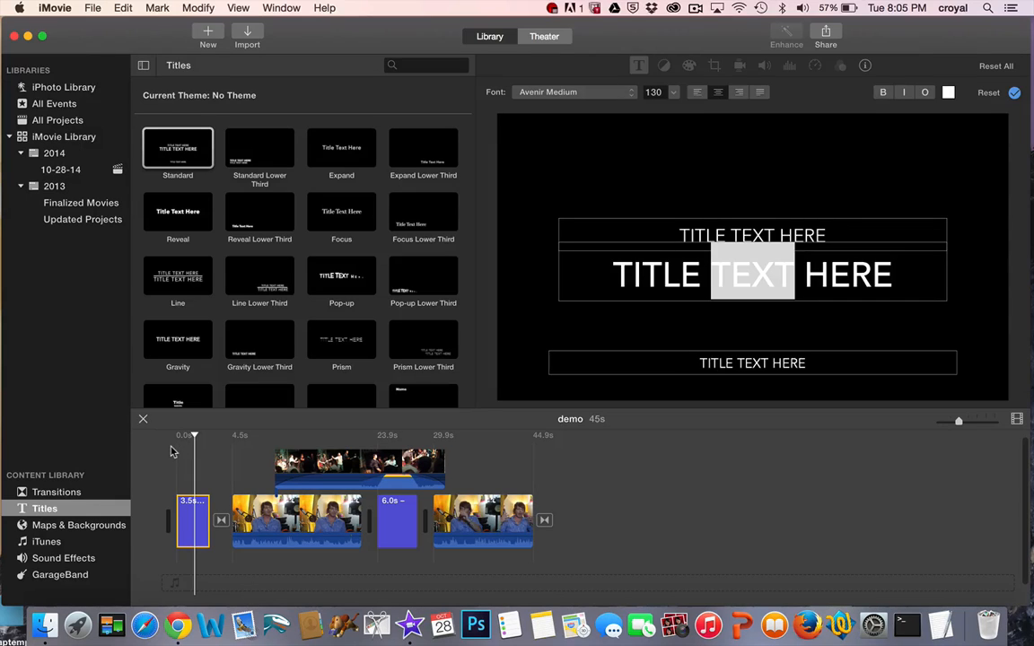
click(175, 454)
key(space)
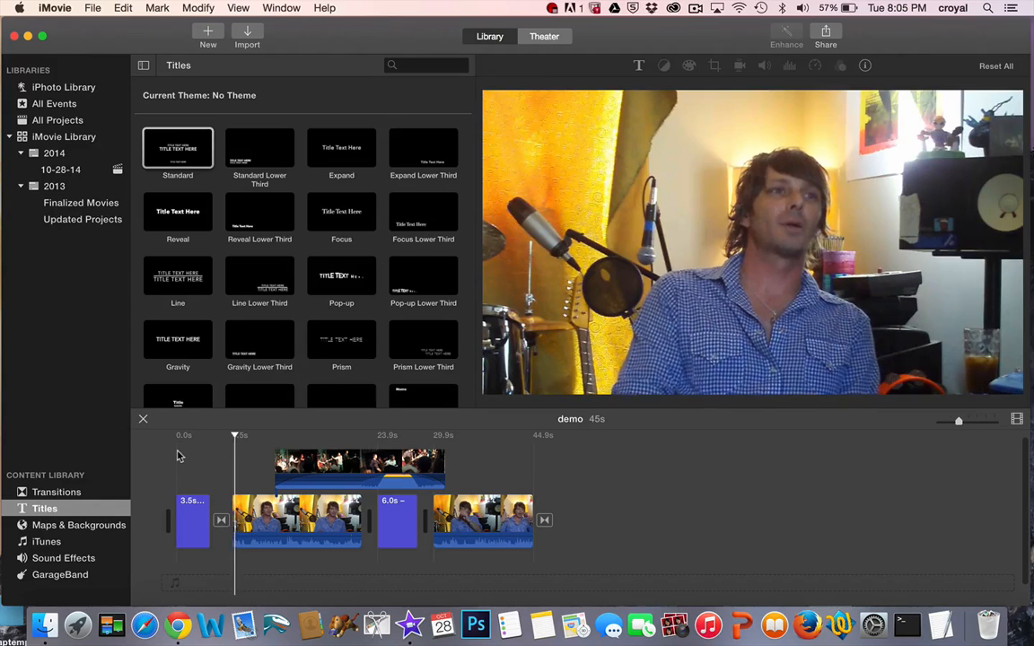
key(space)
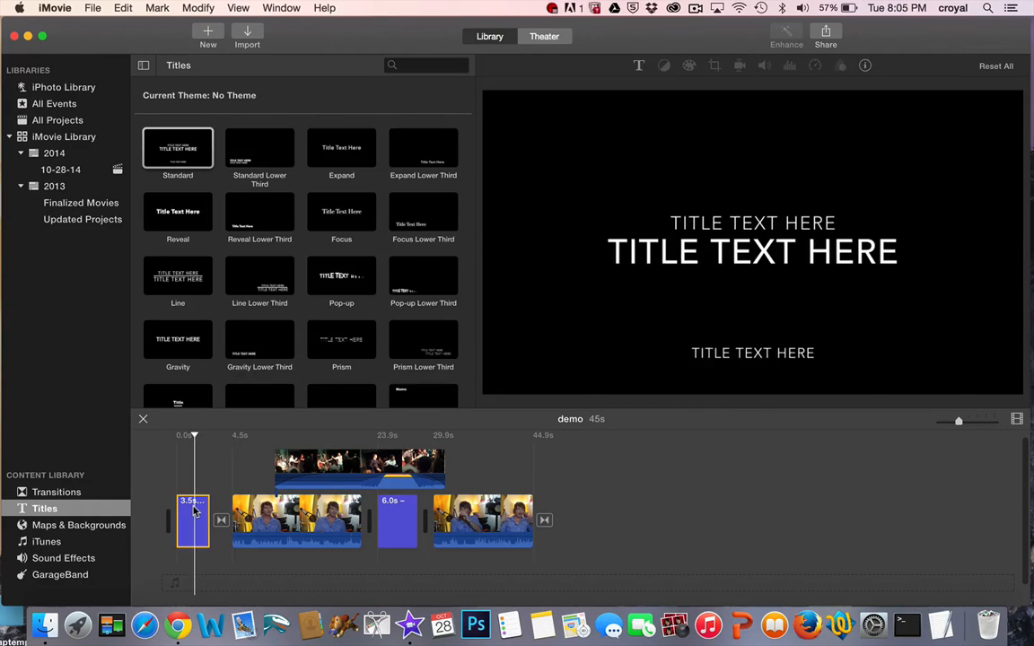
key(Delete)
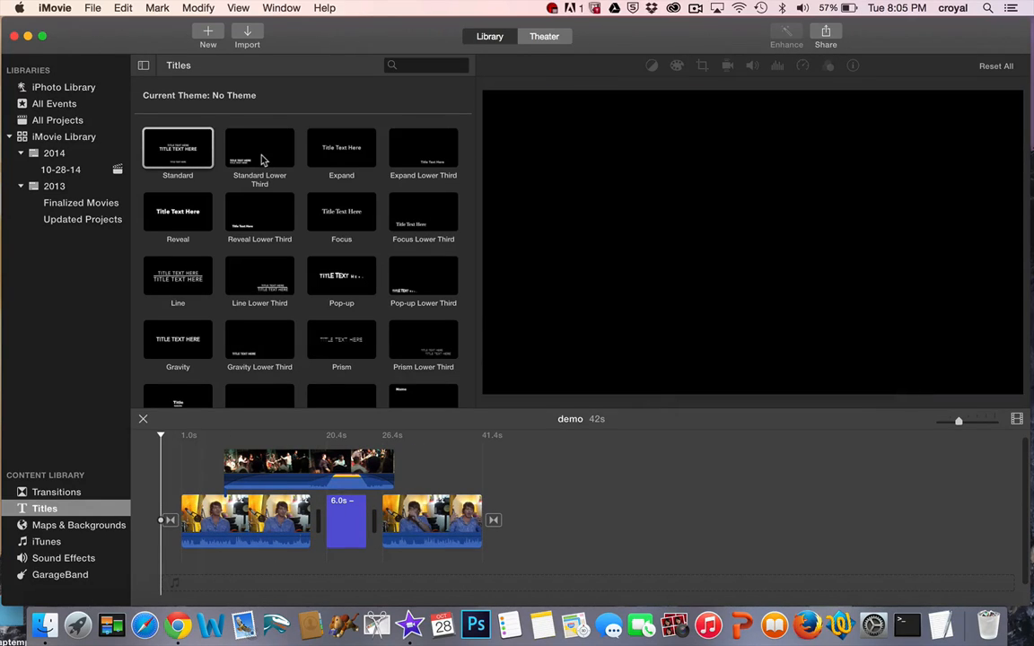
Add a Standard Lower Third title over the start of the first interview clip and place the playhead on the opening transition.
click(262, 160)
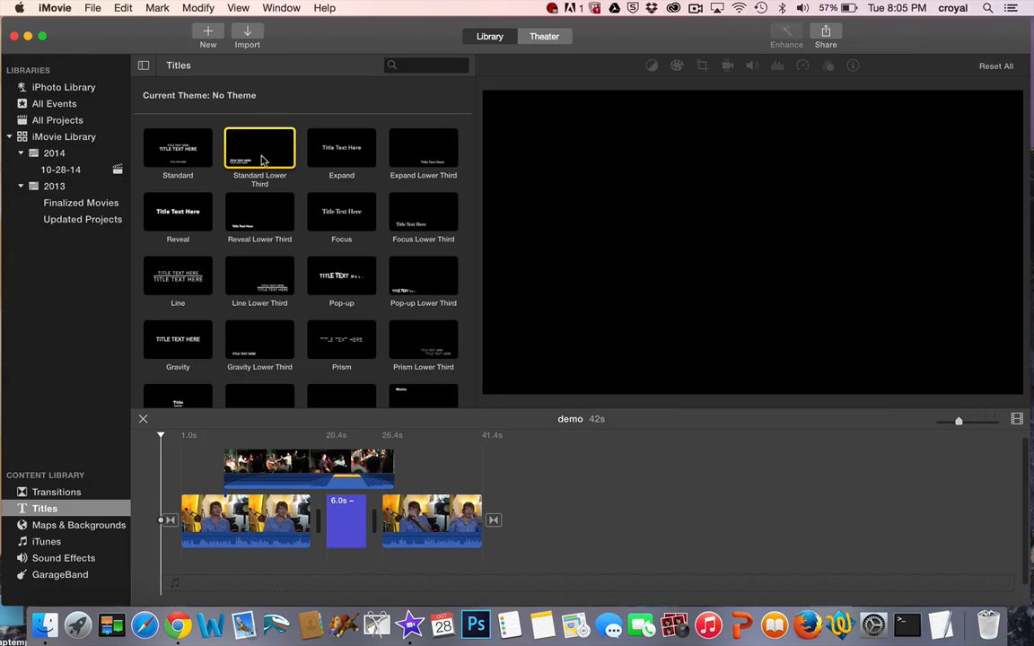
drag(261, 158, 199, 531)
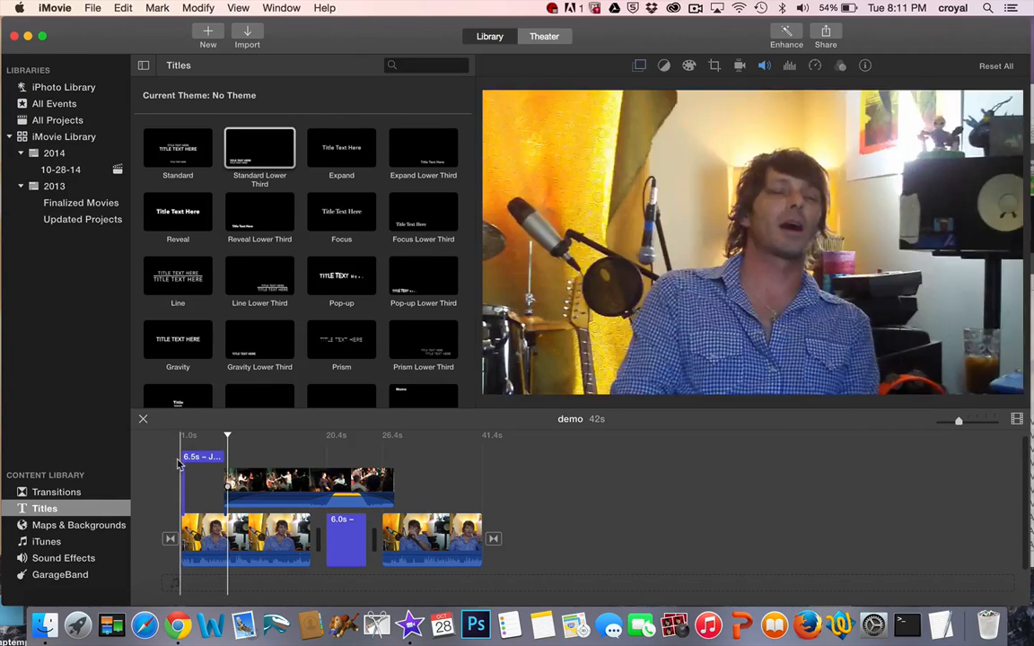
click(230, 471)
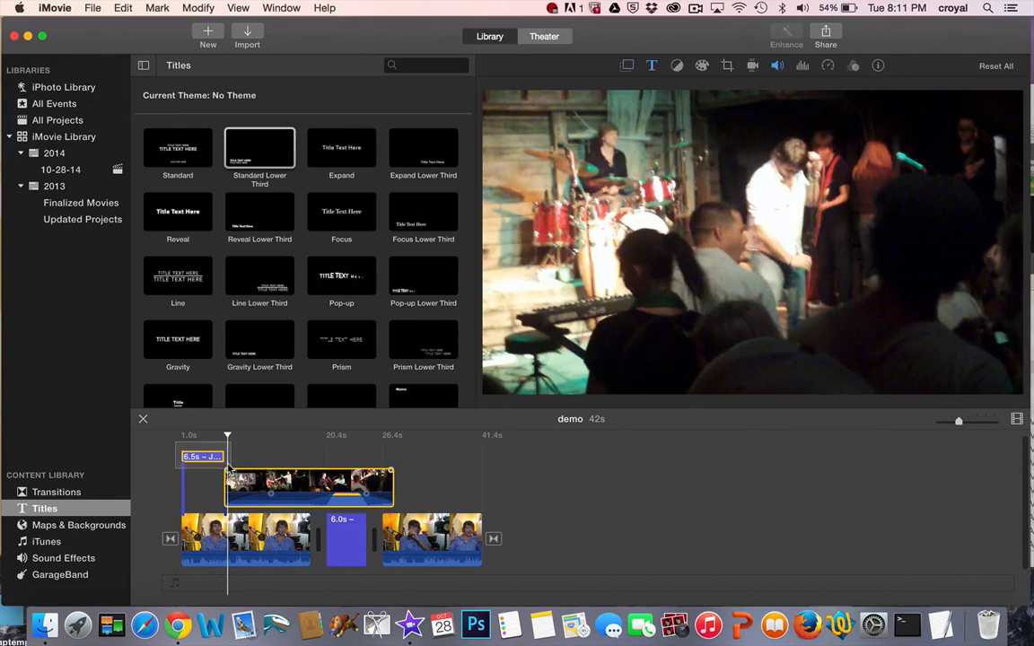
click(170, 436)
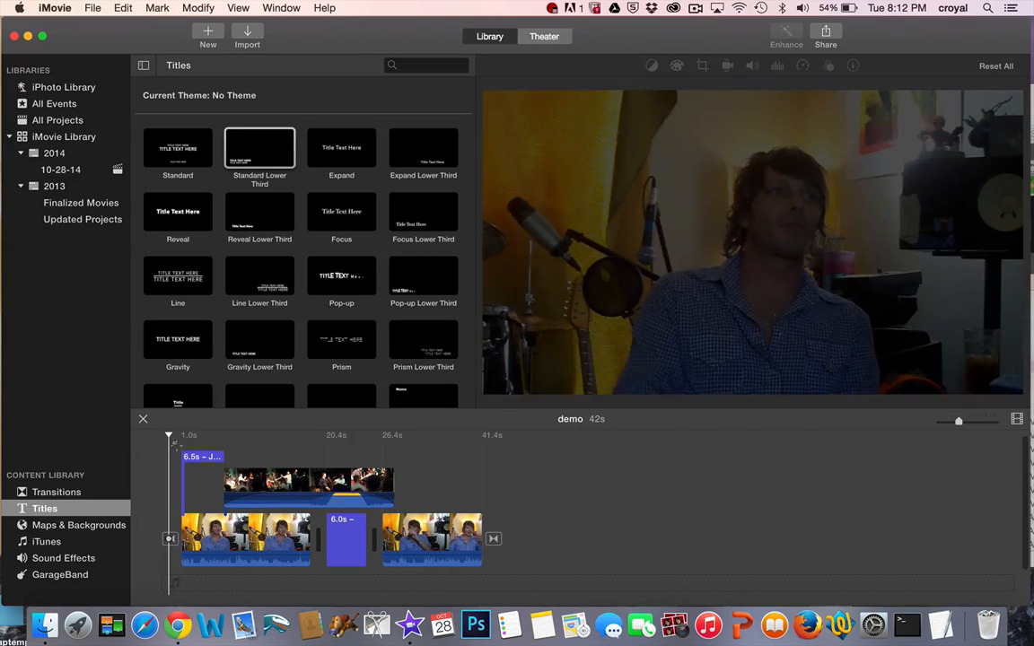
Set the duration of the lower third title over the first interview clip to 3.0 seconds.
drag(174, 442, 204, 461)
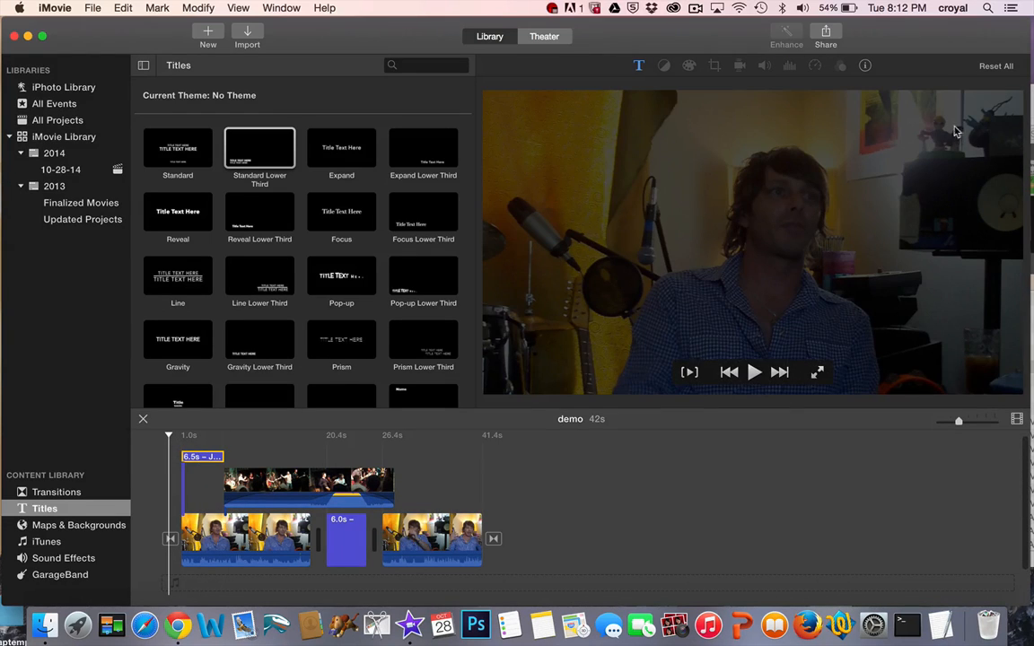
click(865, 67)
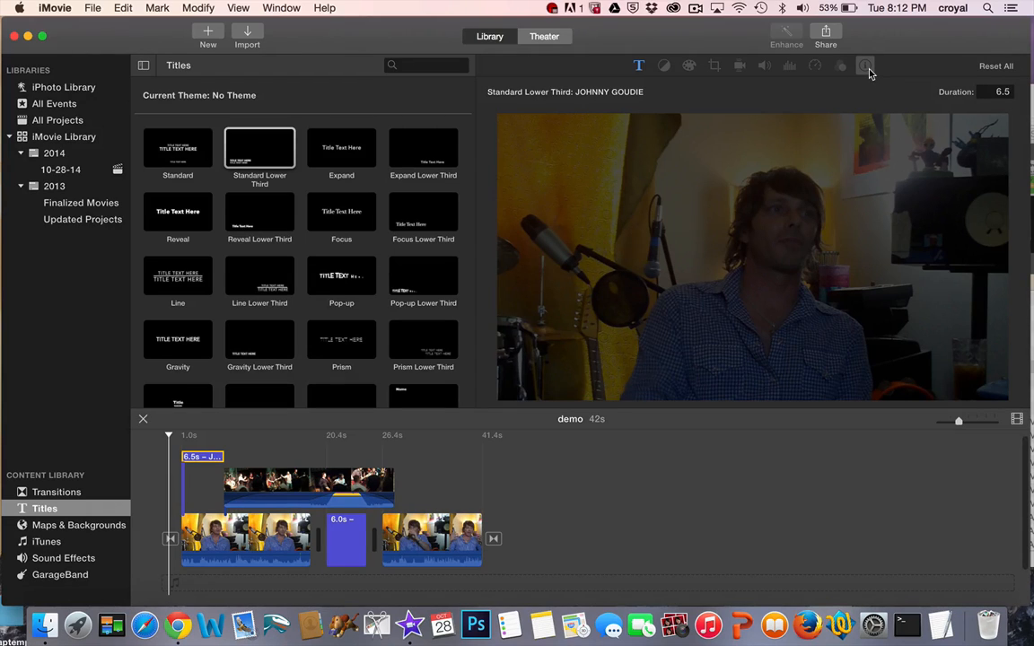
click(999, 91)
text(3.0)
key(Return)
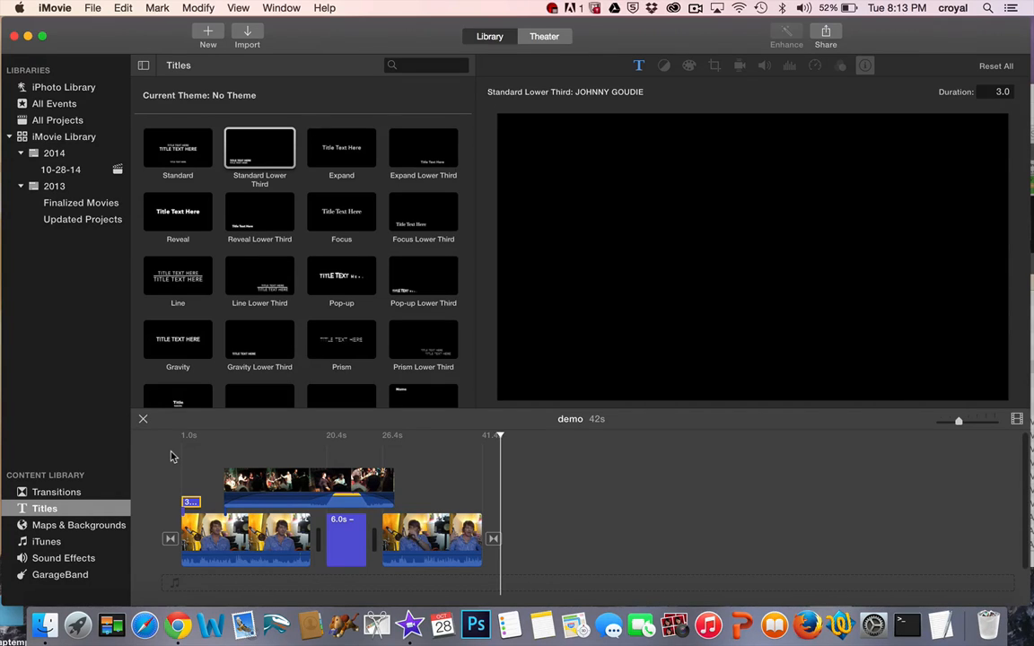
click(140, 305)
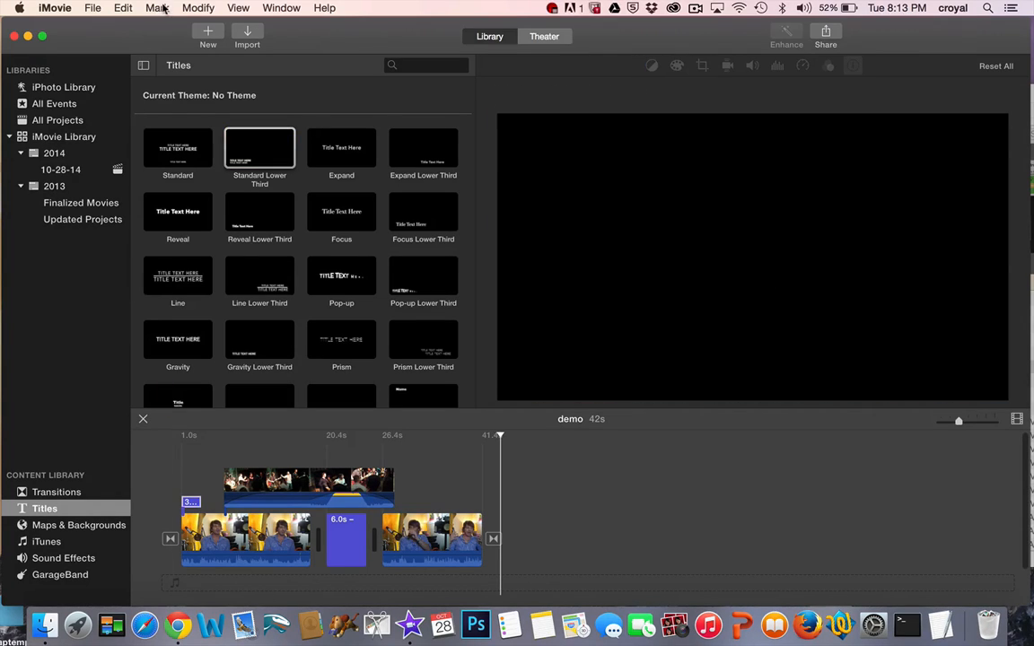
Look through the project's sharing destinations and choose to share the movie as a file.
click(92, 8)
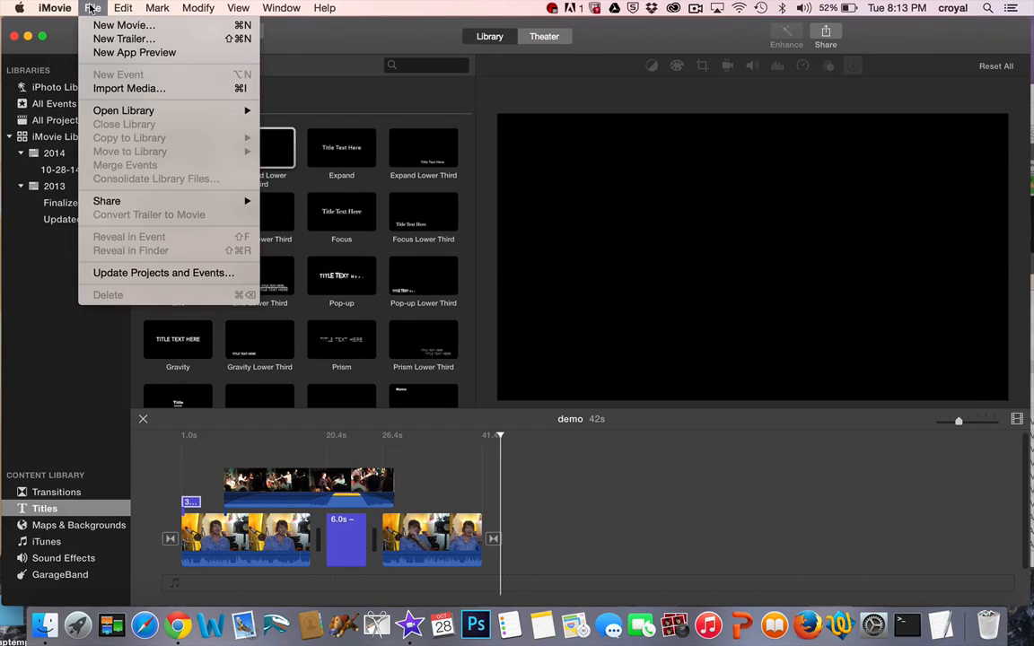
mouse_move(137, 204)
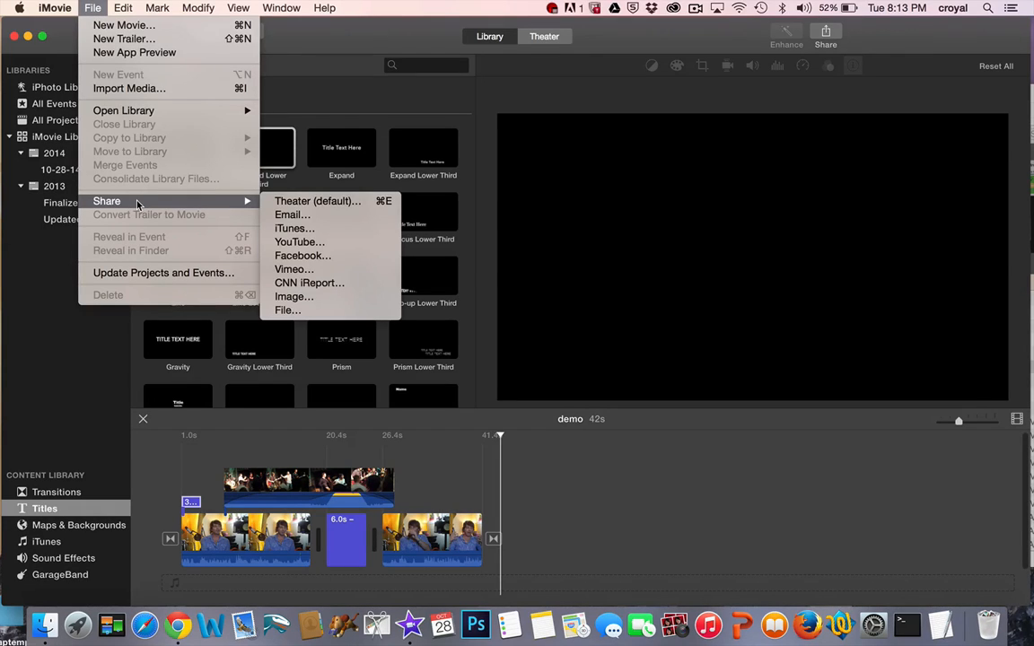
click(826, 33)
click(827, 33)
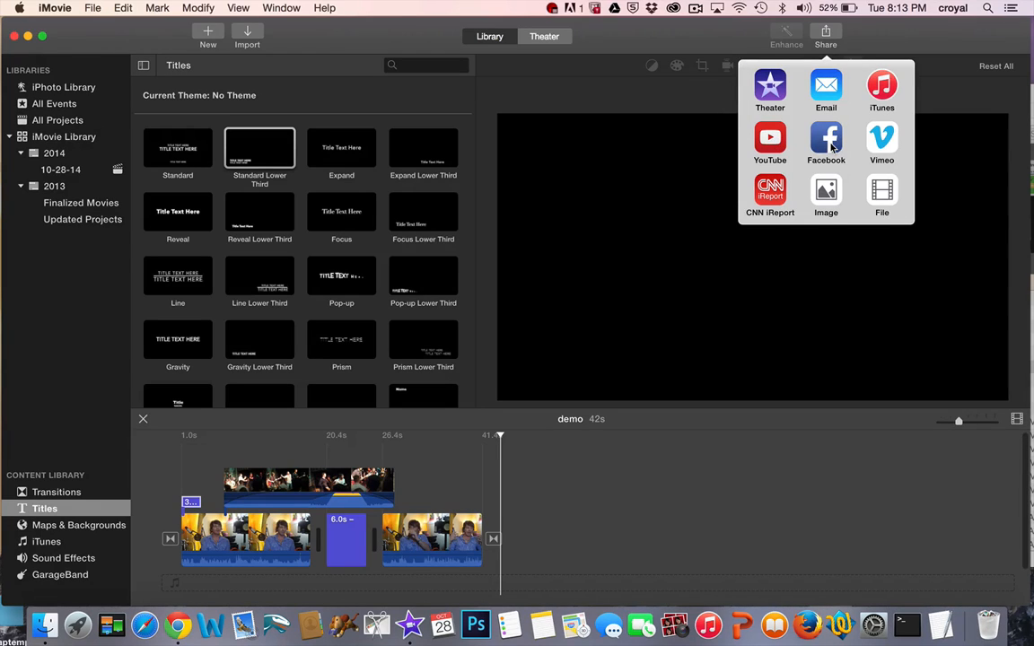
click(883, 194)
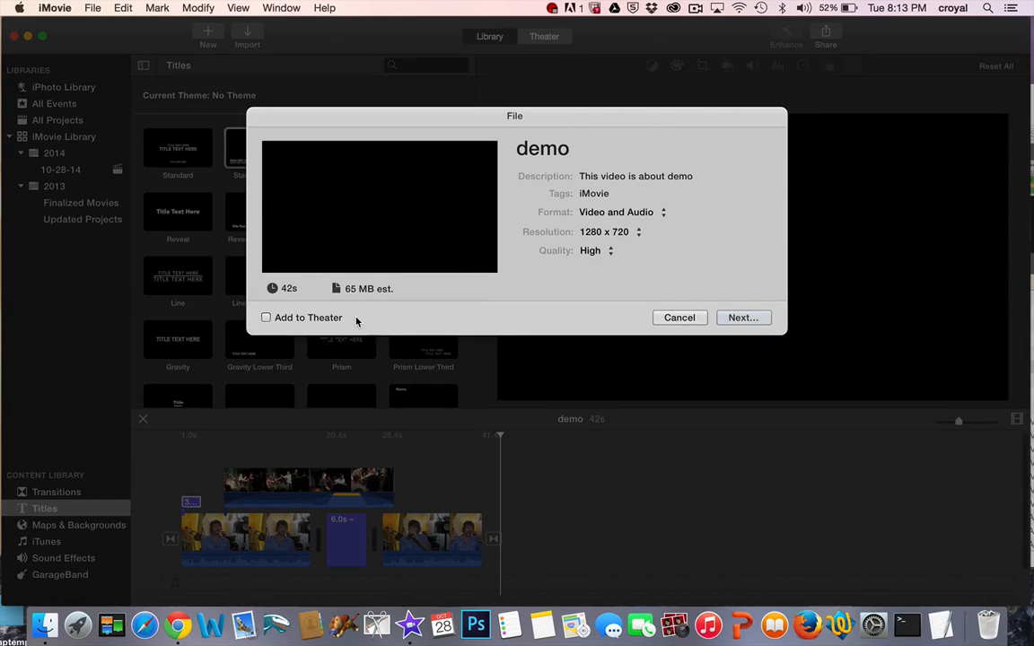
Configure the file export with Video and Audio format, 1280 x 720 resolution and High quality.
click(614, 215)
click(613, 215)
click(619, 231)
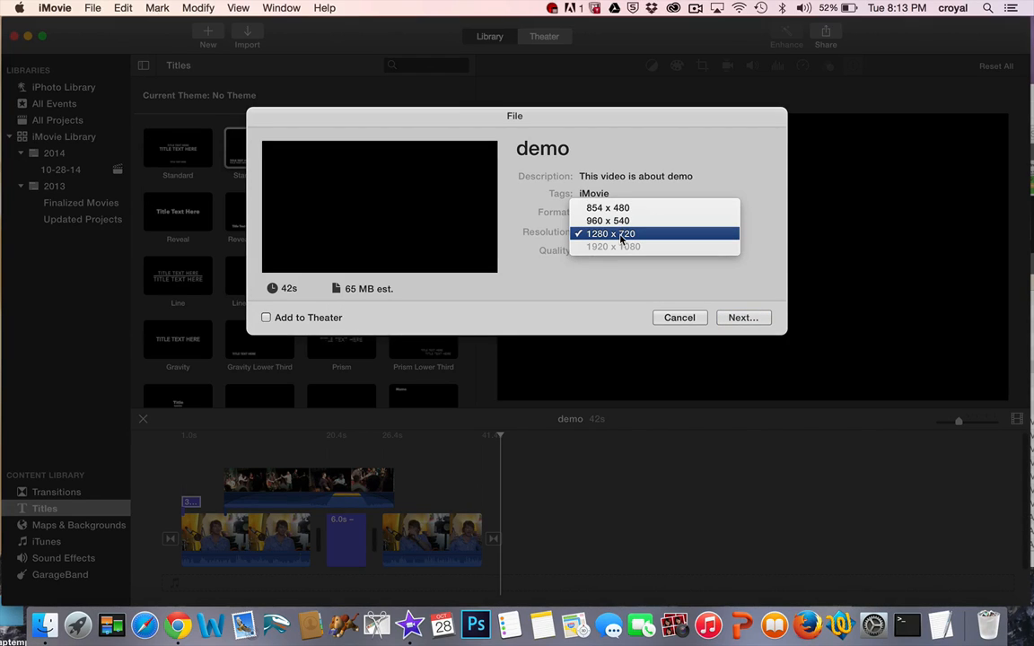
click(620, 235)
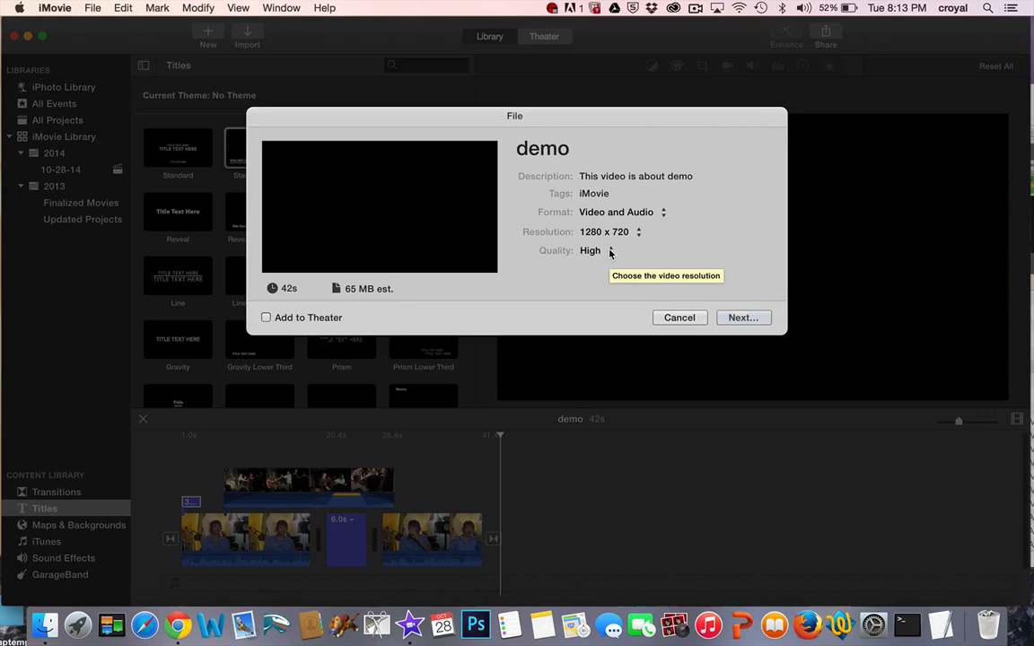
click(609, 253)
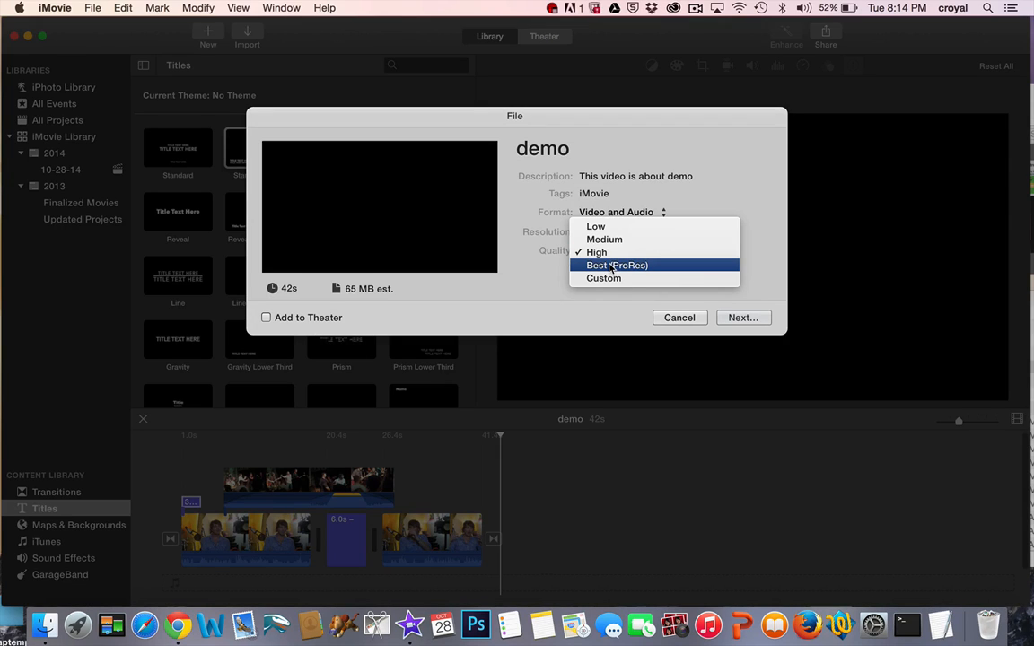
click(606, 252)
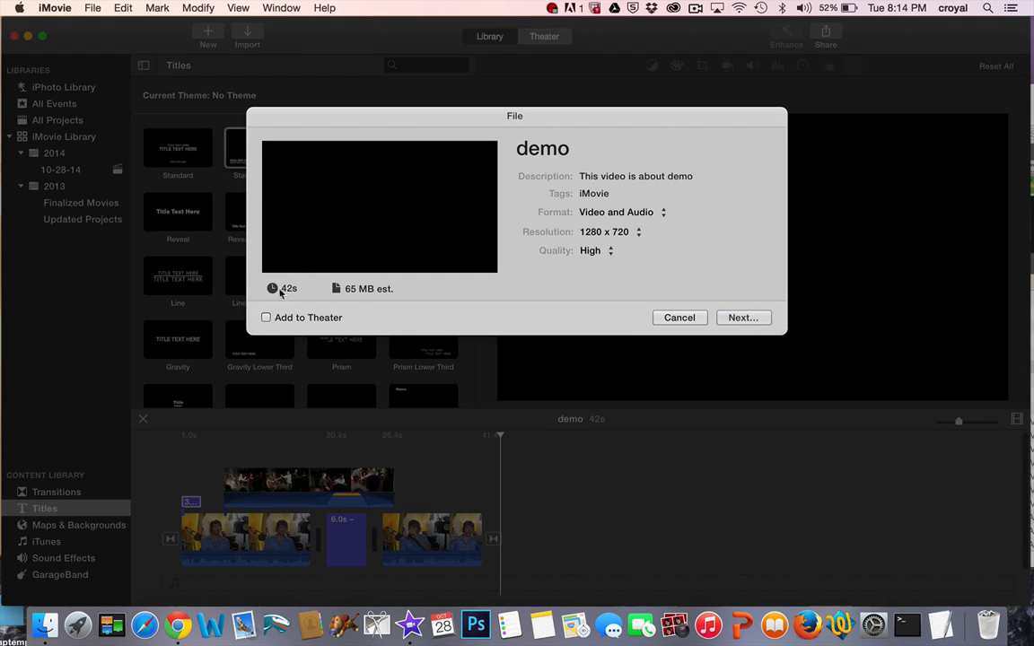
Export the movie under the name demo to the Documents folder.
click(748, 320)
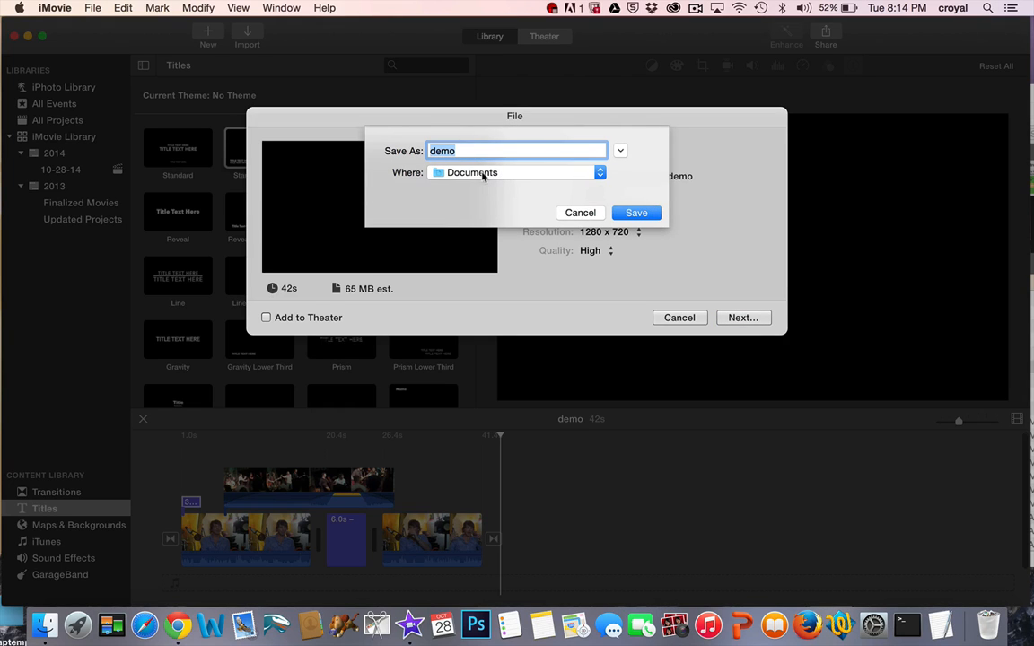
click(637, 212)
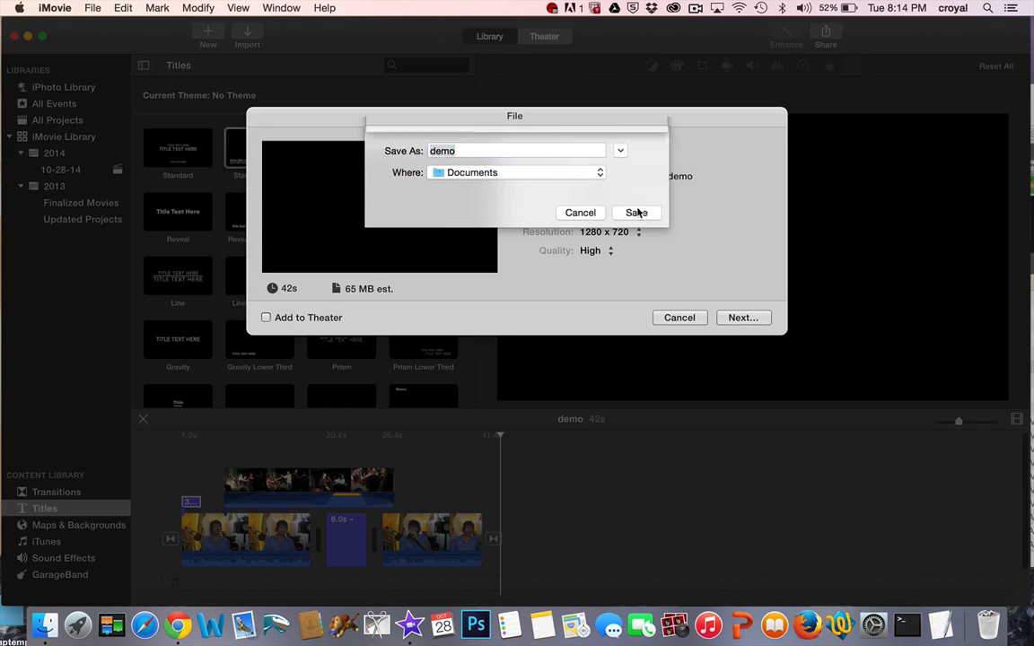
click(618, 213)
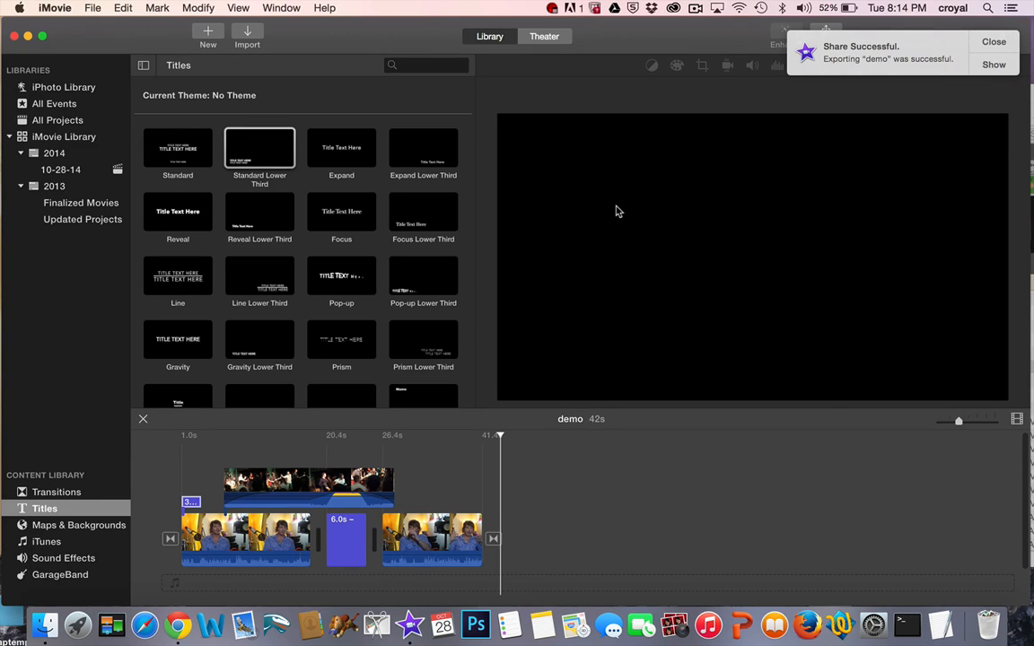
Play the exported demo.mp4 from the Documents folder in QuickTime Player, and close the player and Finder windows.
click(993, 65)
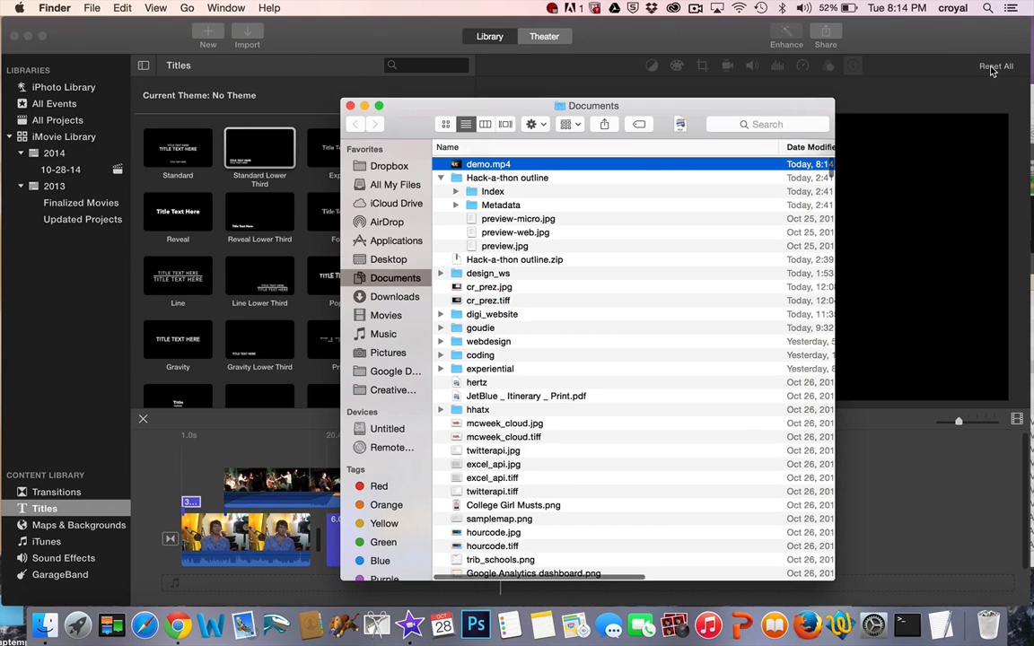
double_click(488, 165)
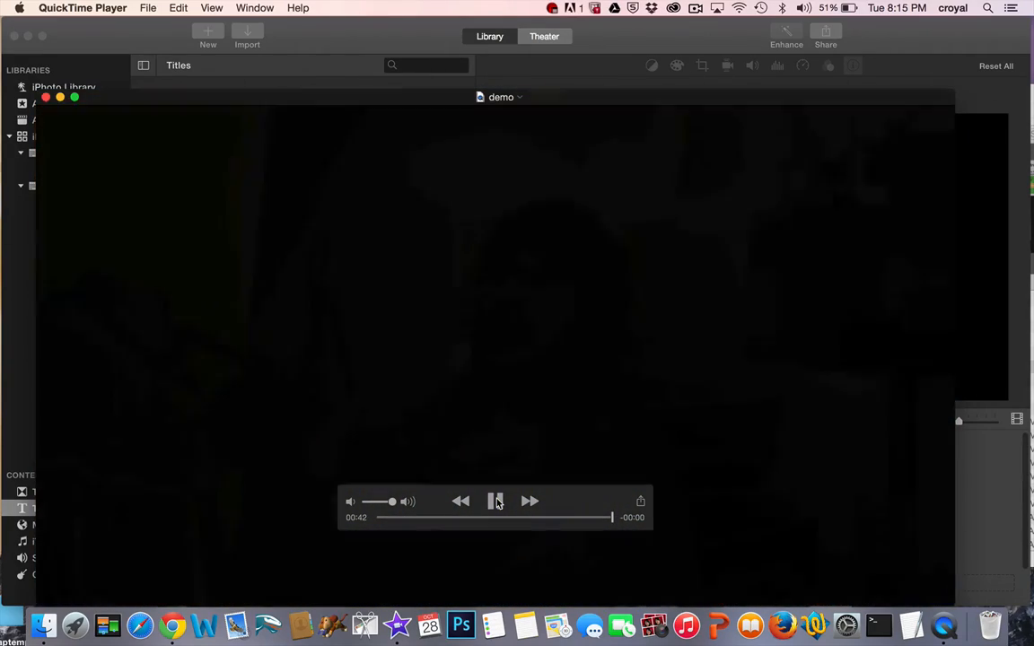
click(46, 97)
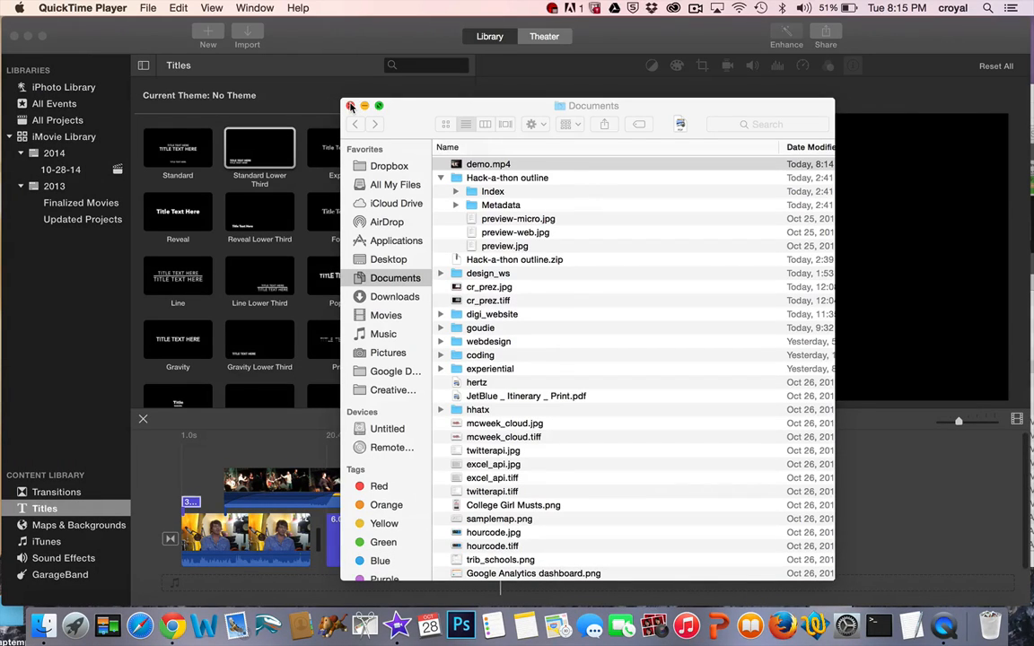
click(350, 106)
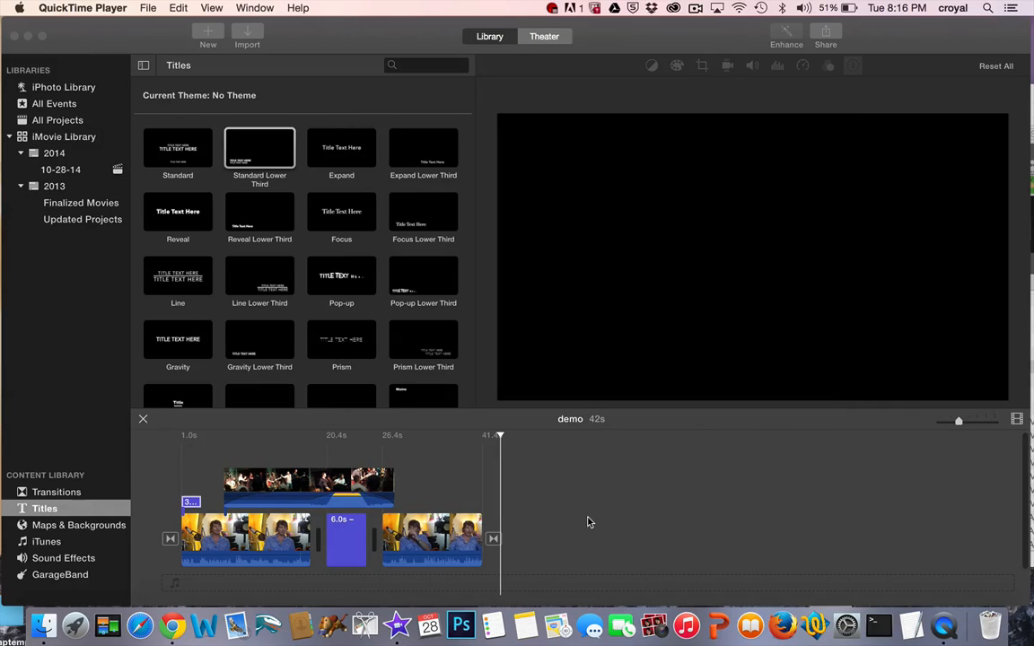